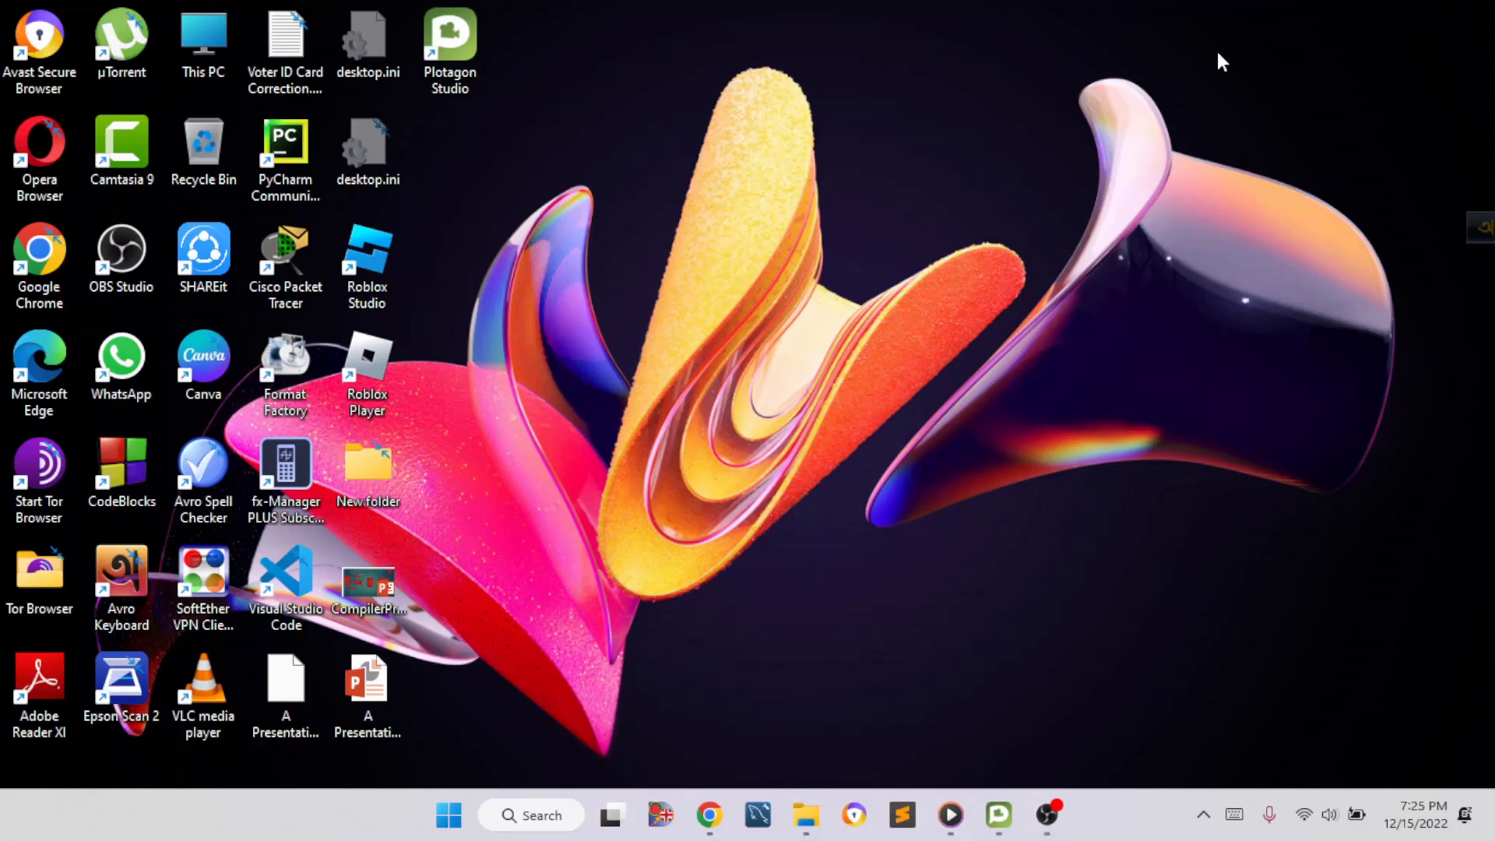
- Launch Plotagon Studio from its desktop icon
double_click(471, 53)
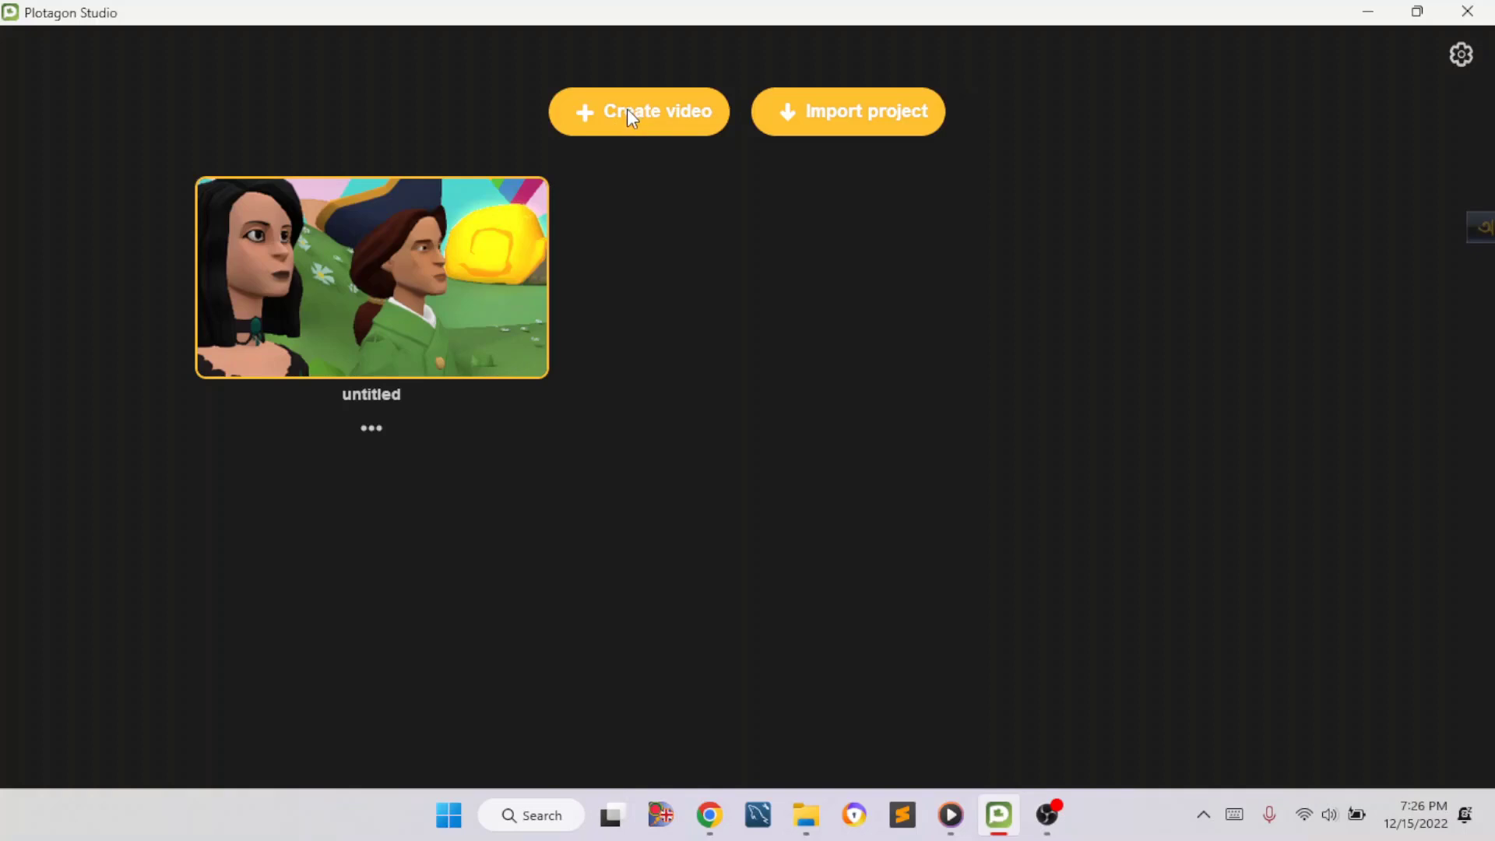
- Create a new video, add its first scene and set the location to Happy place
left_click(675, 110)
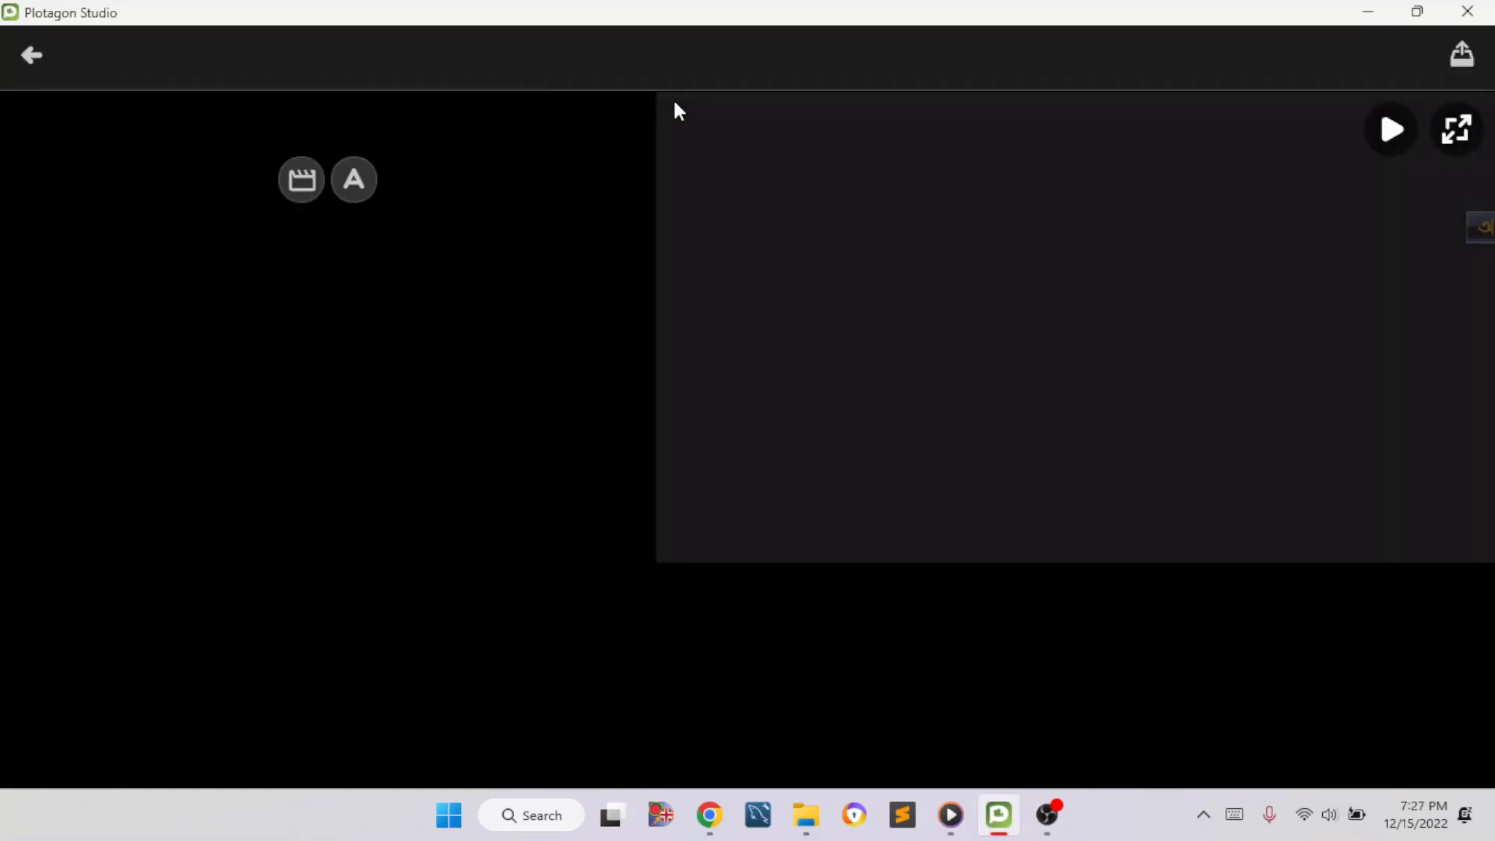
left_click(301, 178)
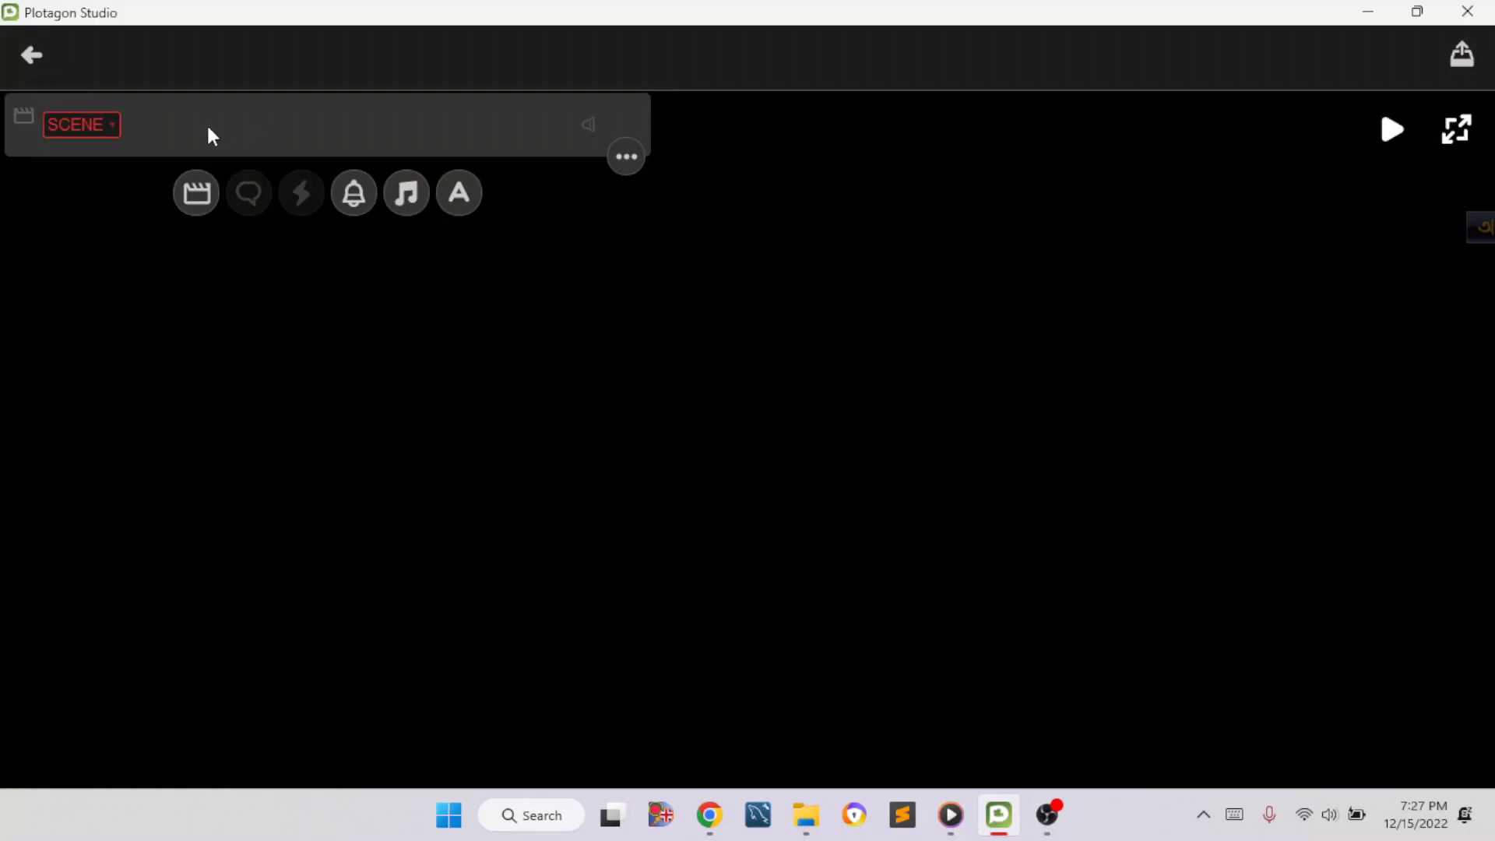
left_click(95, 134)
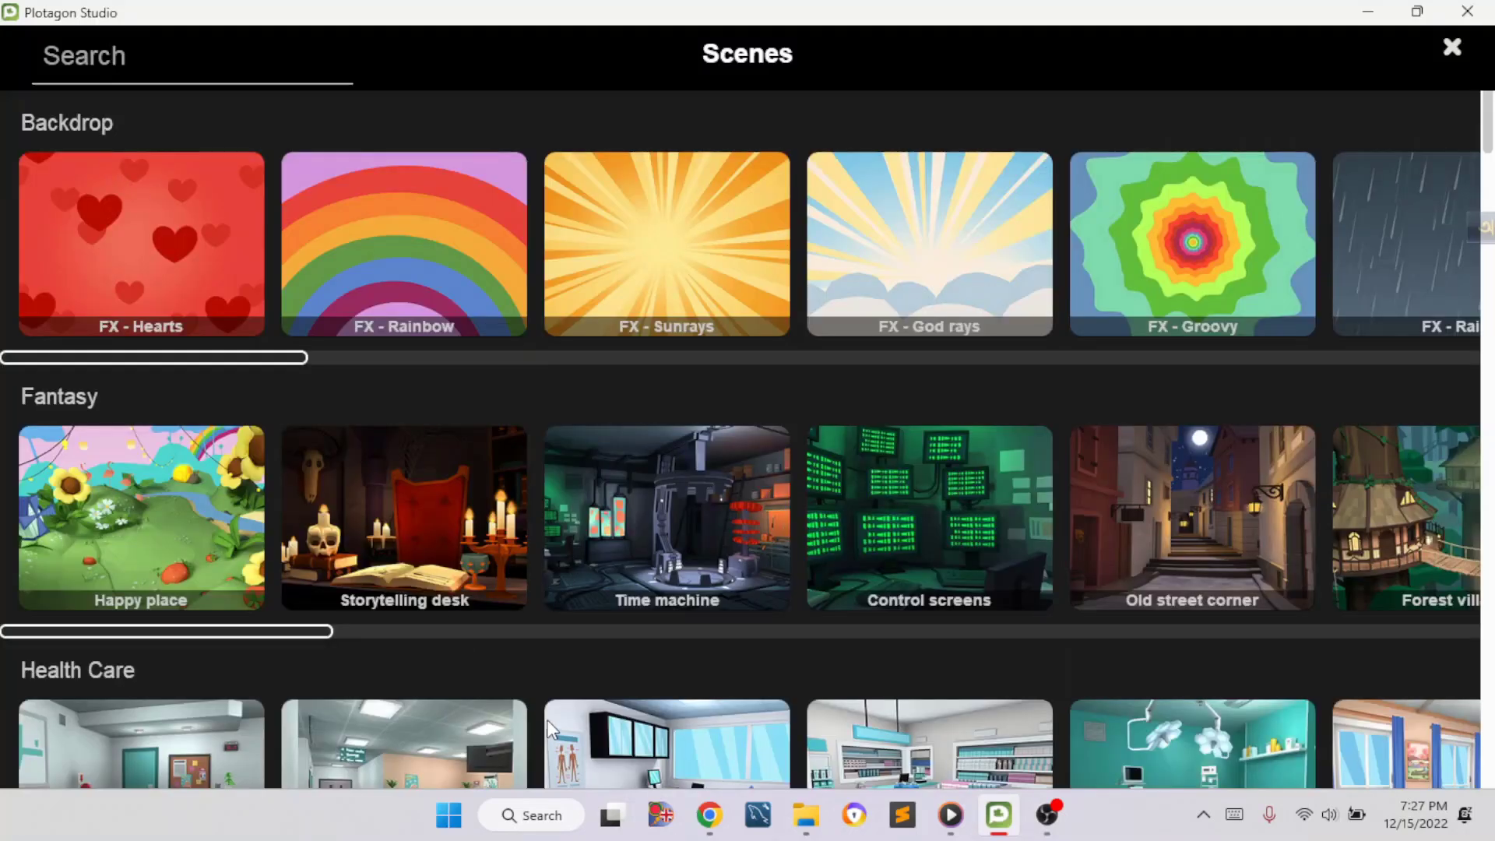
scroll(544, 667, "down", 10)
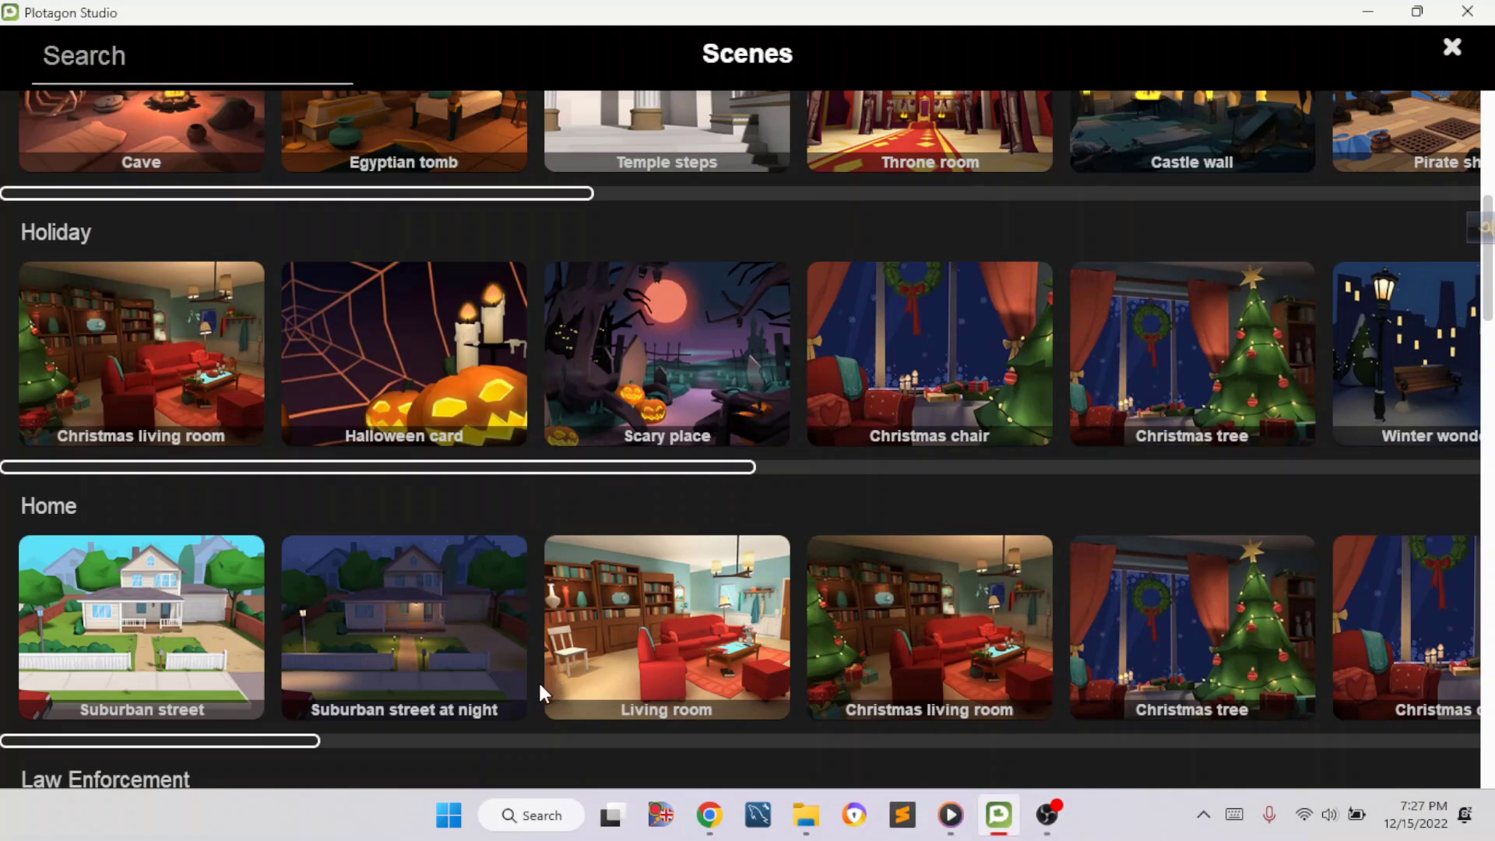
scroll(539, 681, "up", 8)
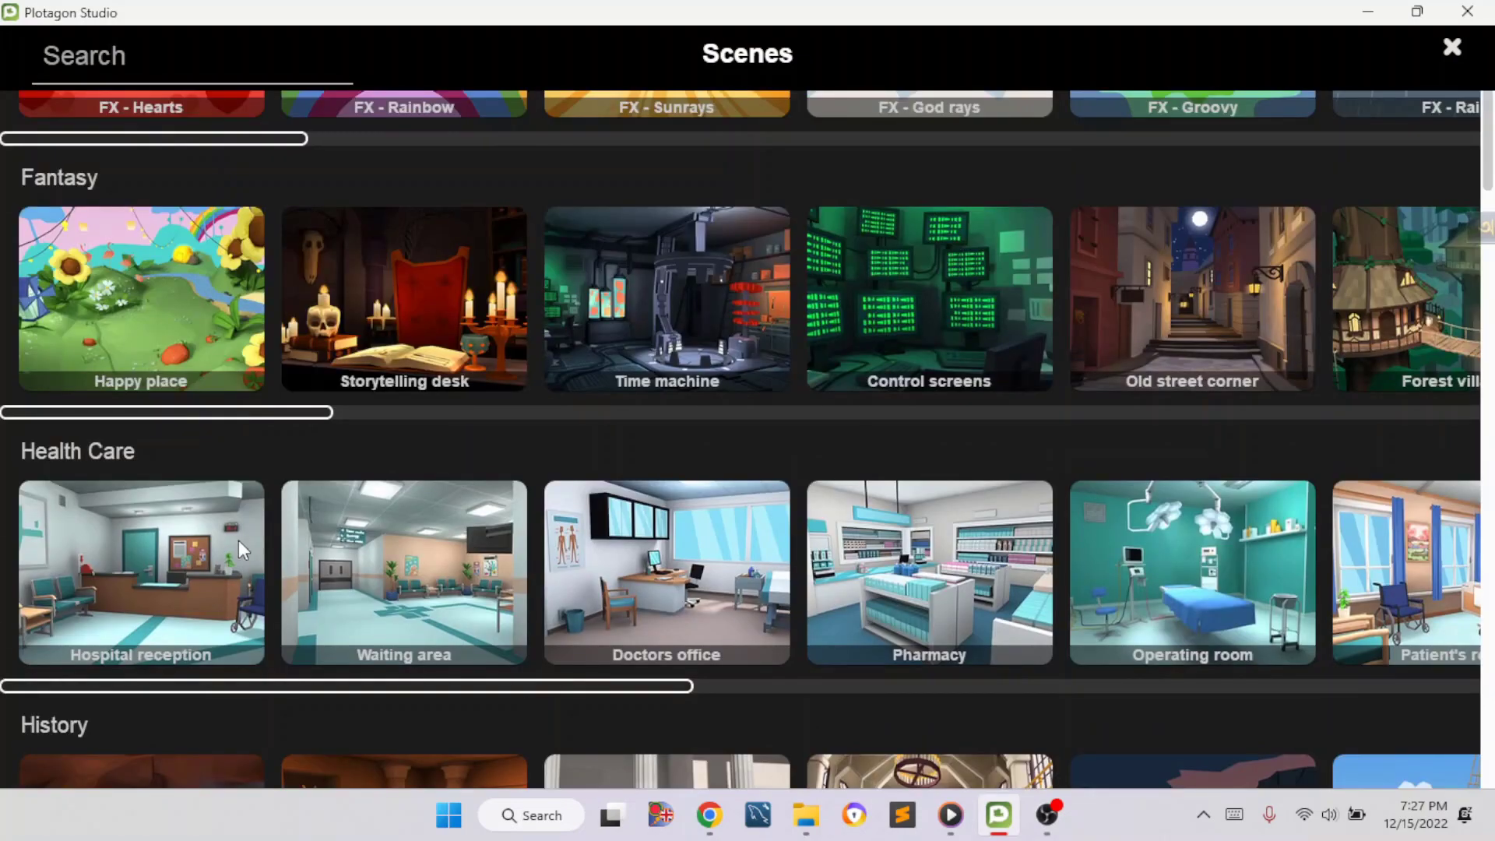
left_click(177, 356)
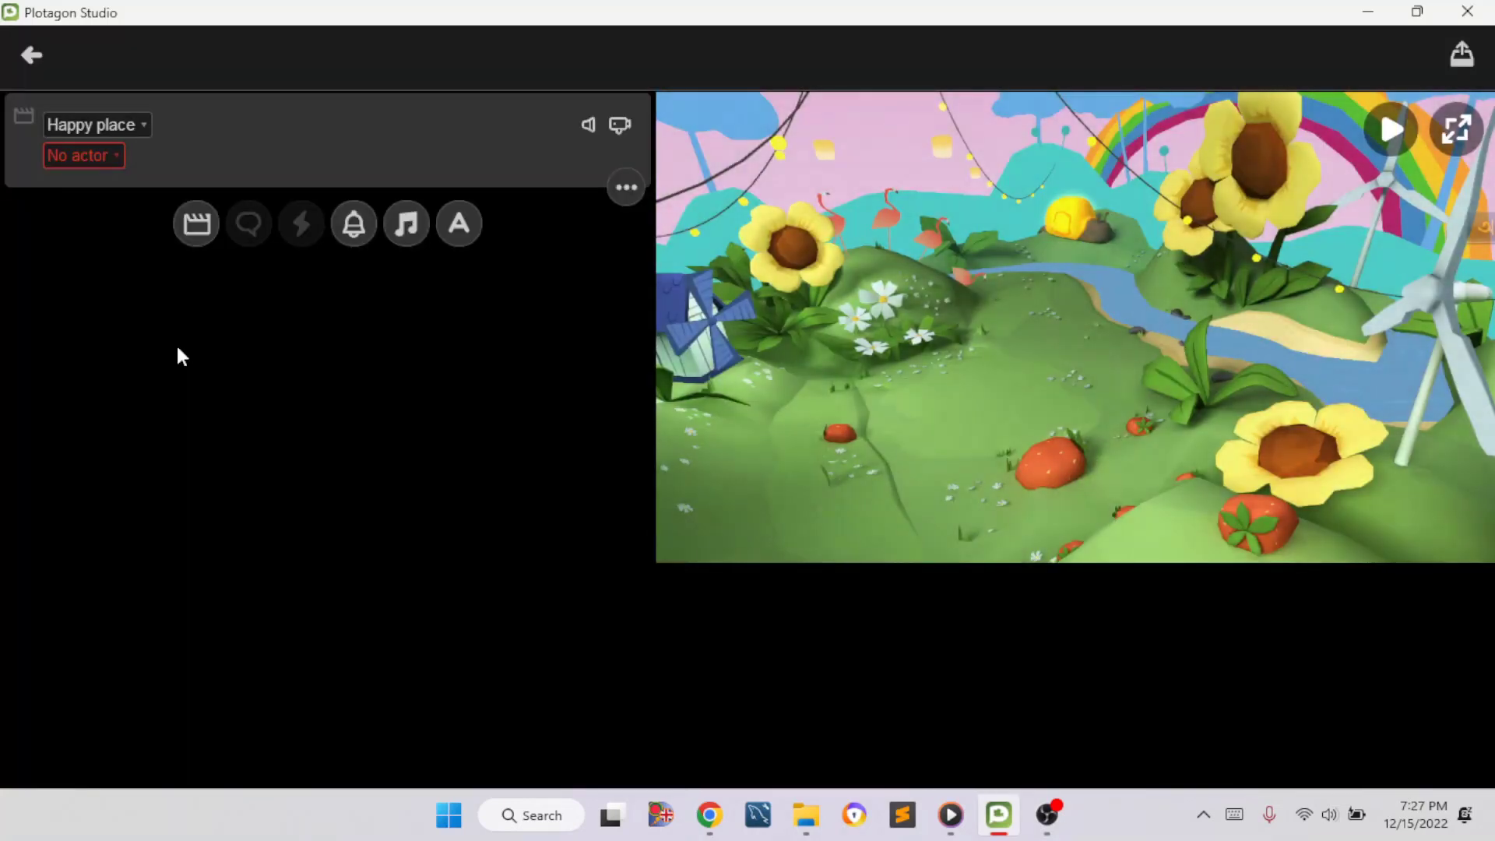
- Open the No actor dropdown and browse the available characters in the gallery
left_click(108, 166)
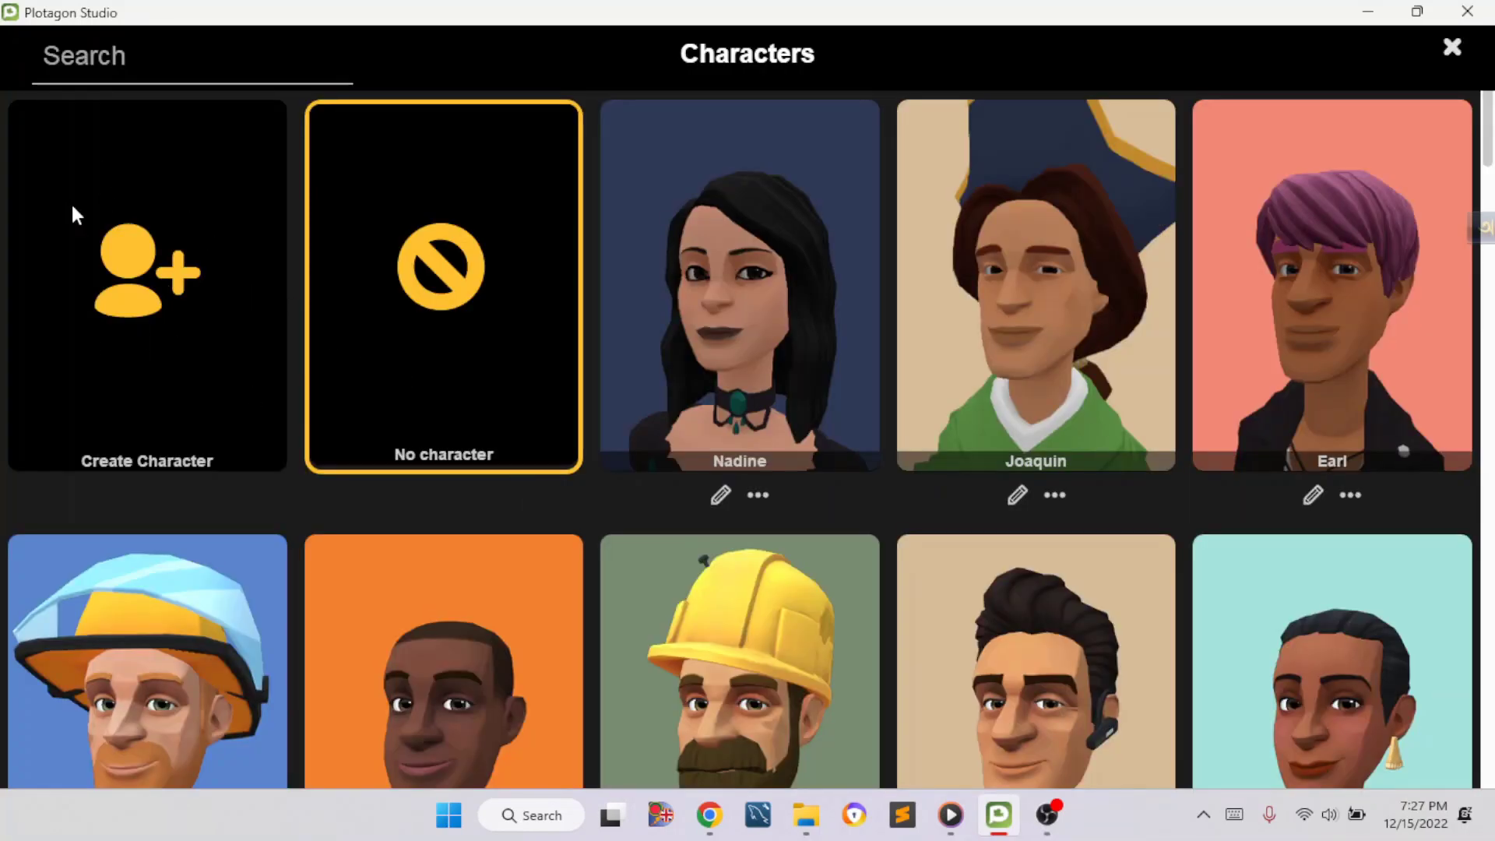
scroll(1208, 580, "down", 5)
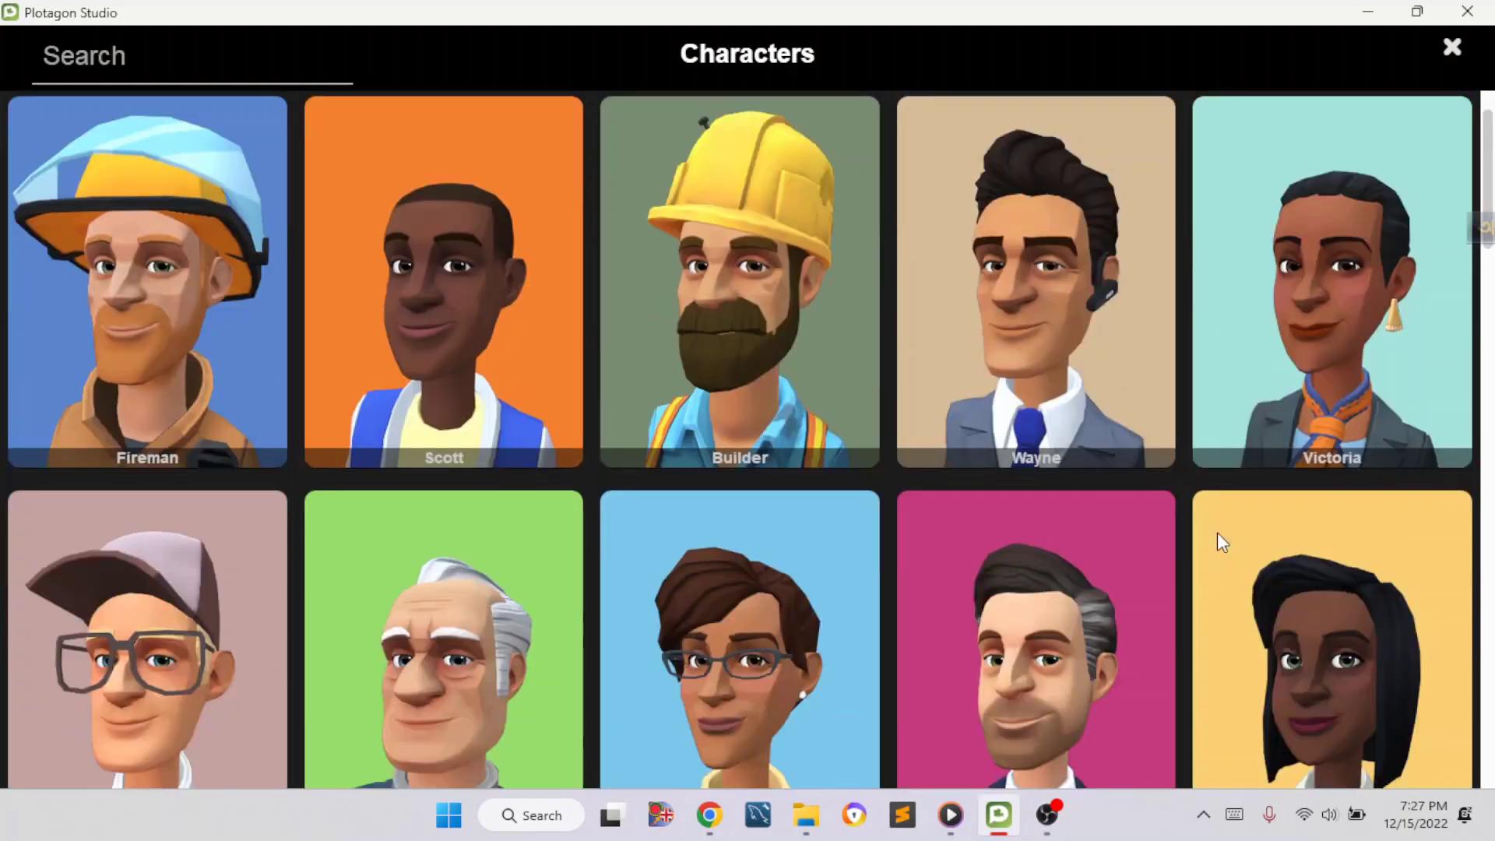
scroll(1217, 533, "down", 6)
scroll(120, 470, "up", 12)
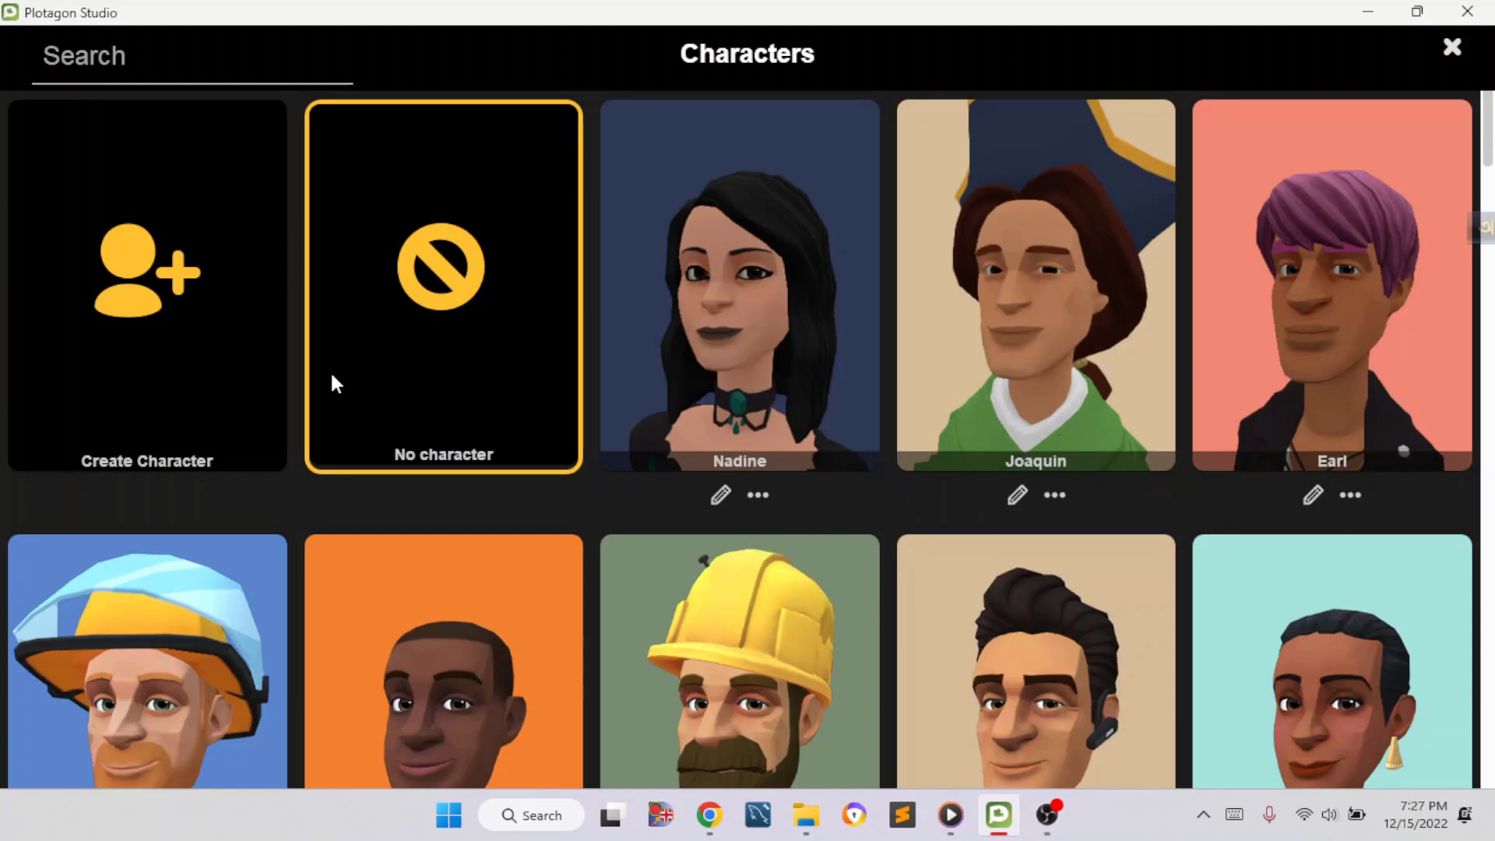
- Create a new female character with the top-left, rounder face shape
left_click(152, 327)
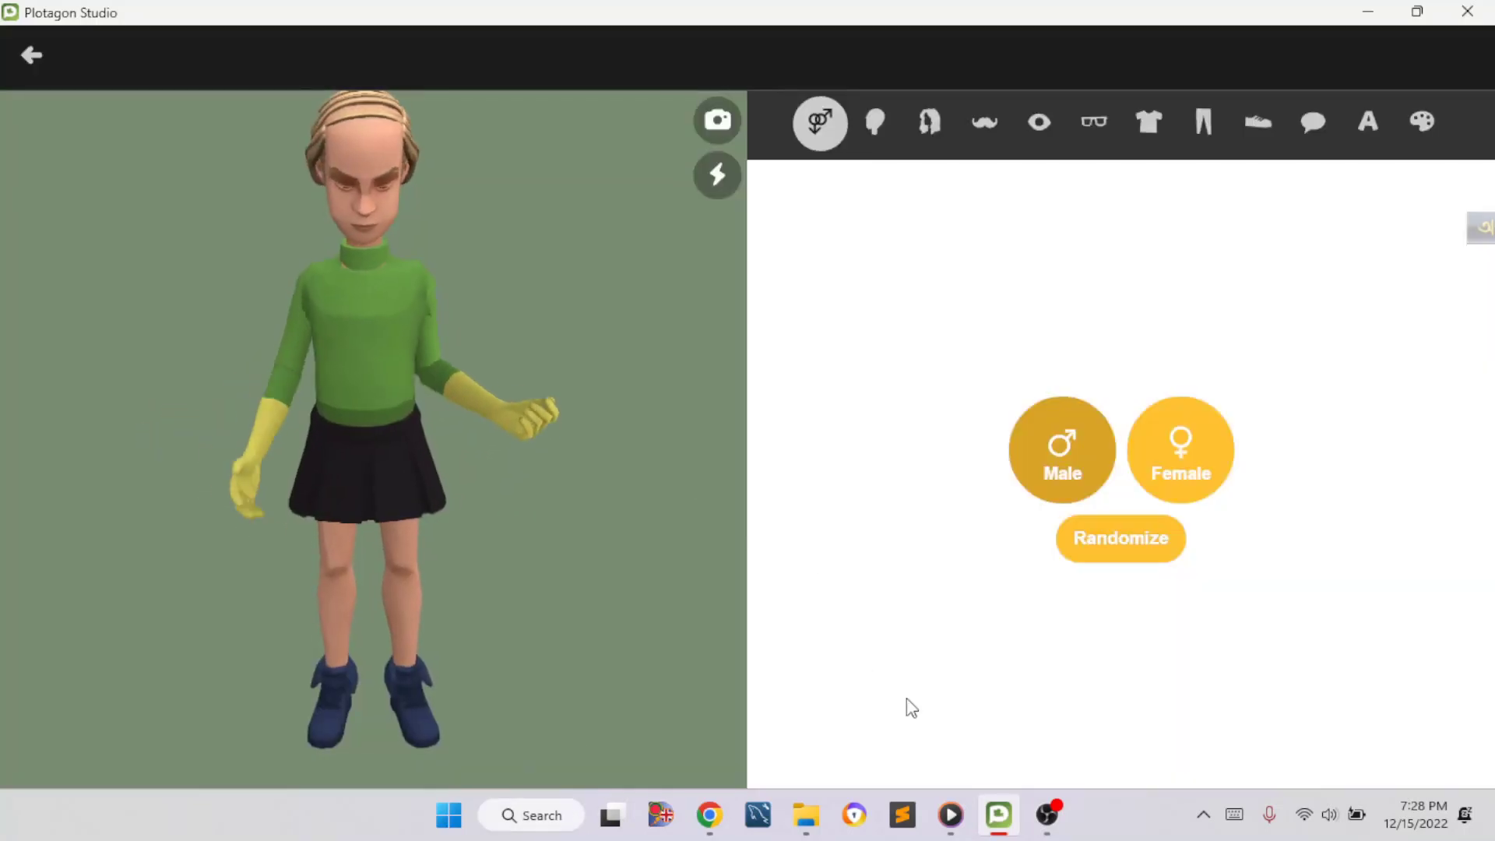
left_click(1209, 473)
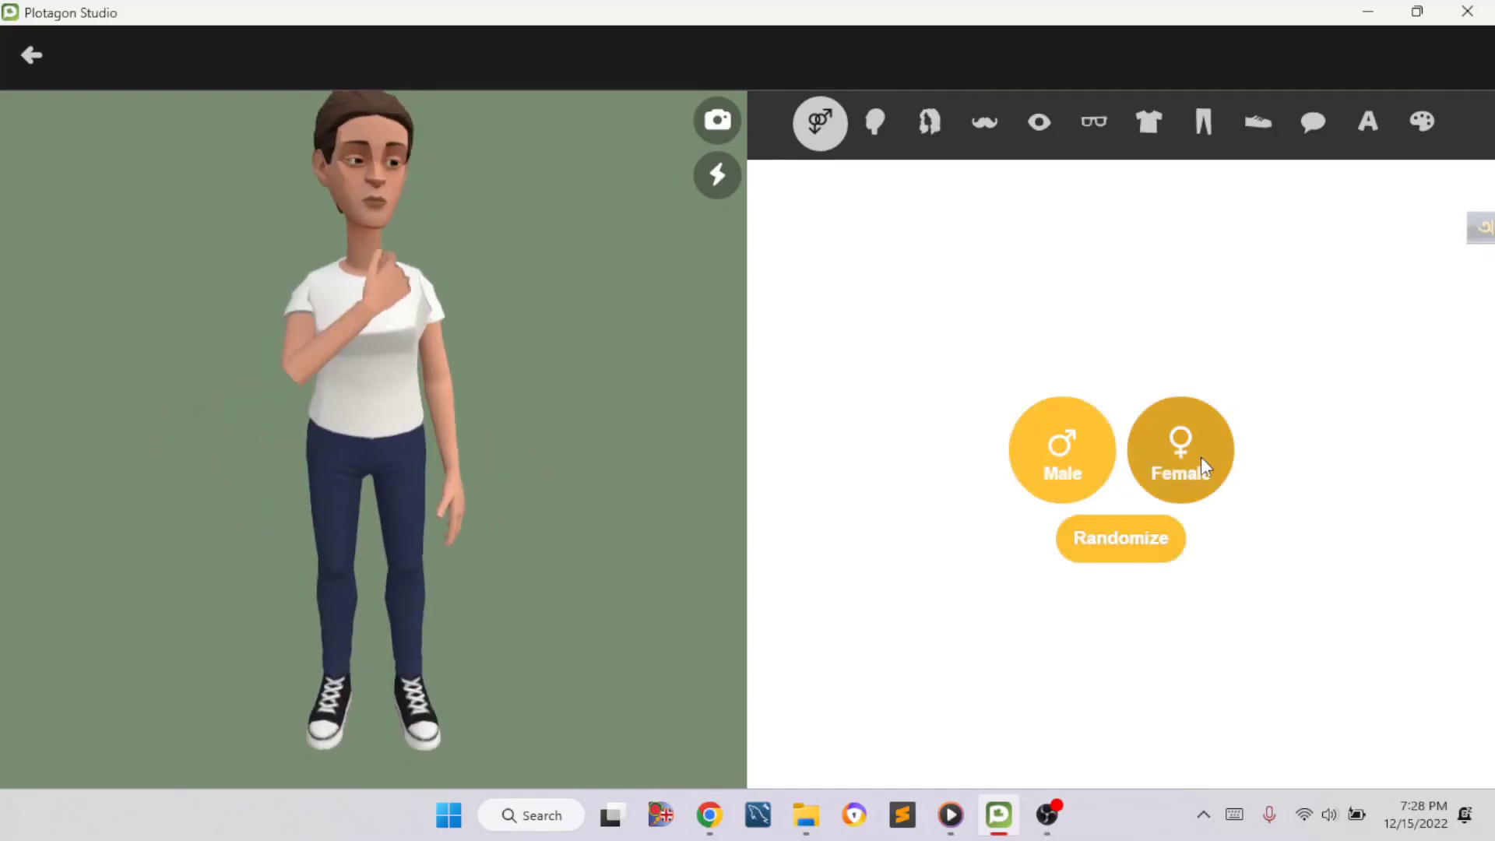
left_click(877, 105)
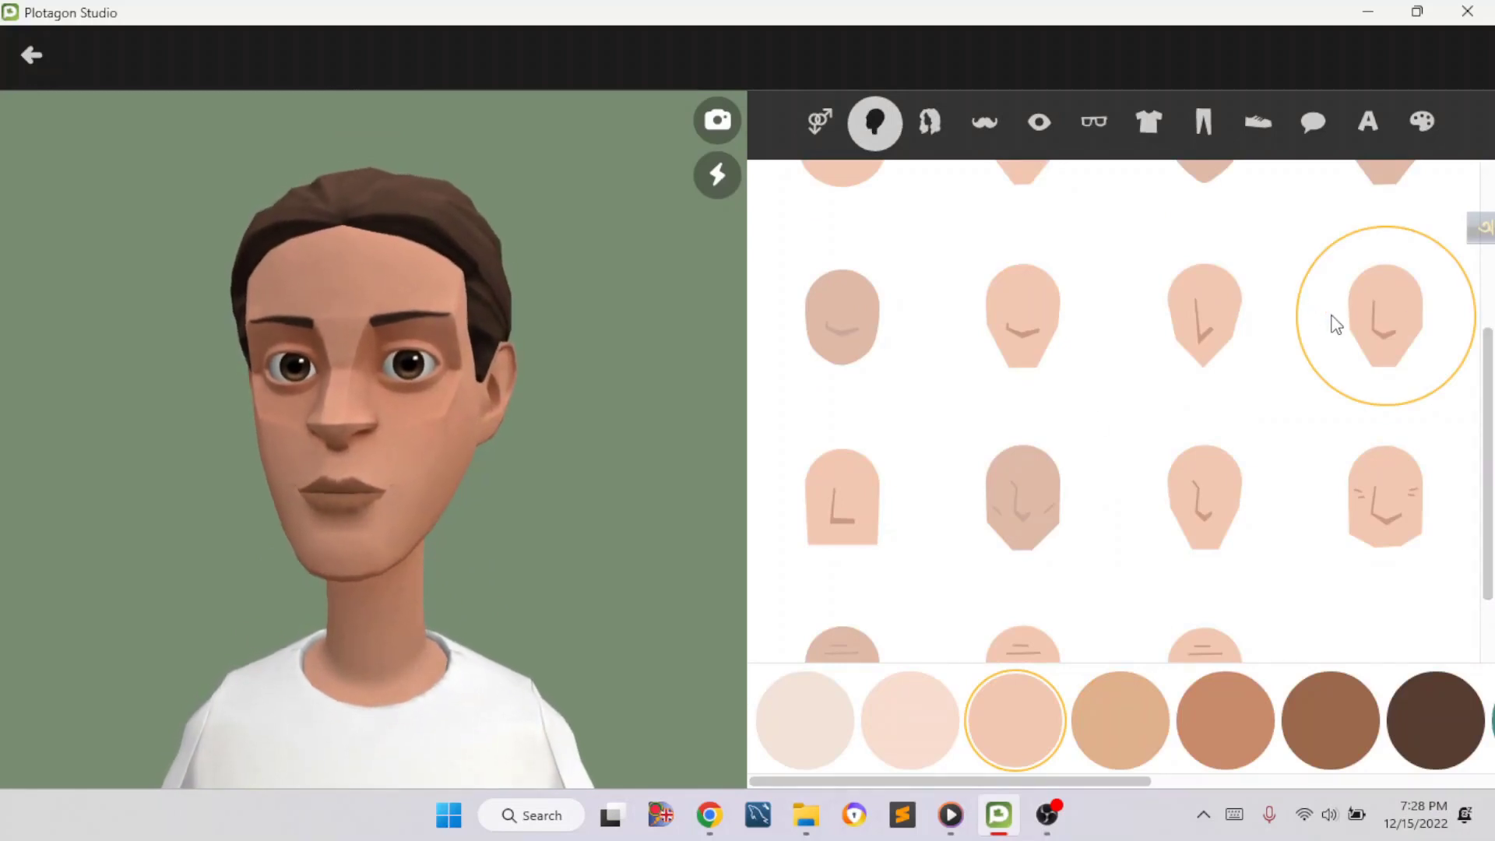
scroll(1331, 320, "up", 3)
left_click(854, 274)
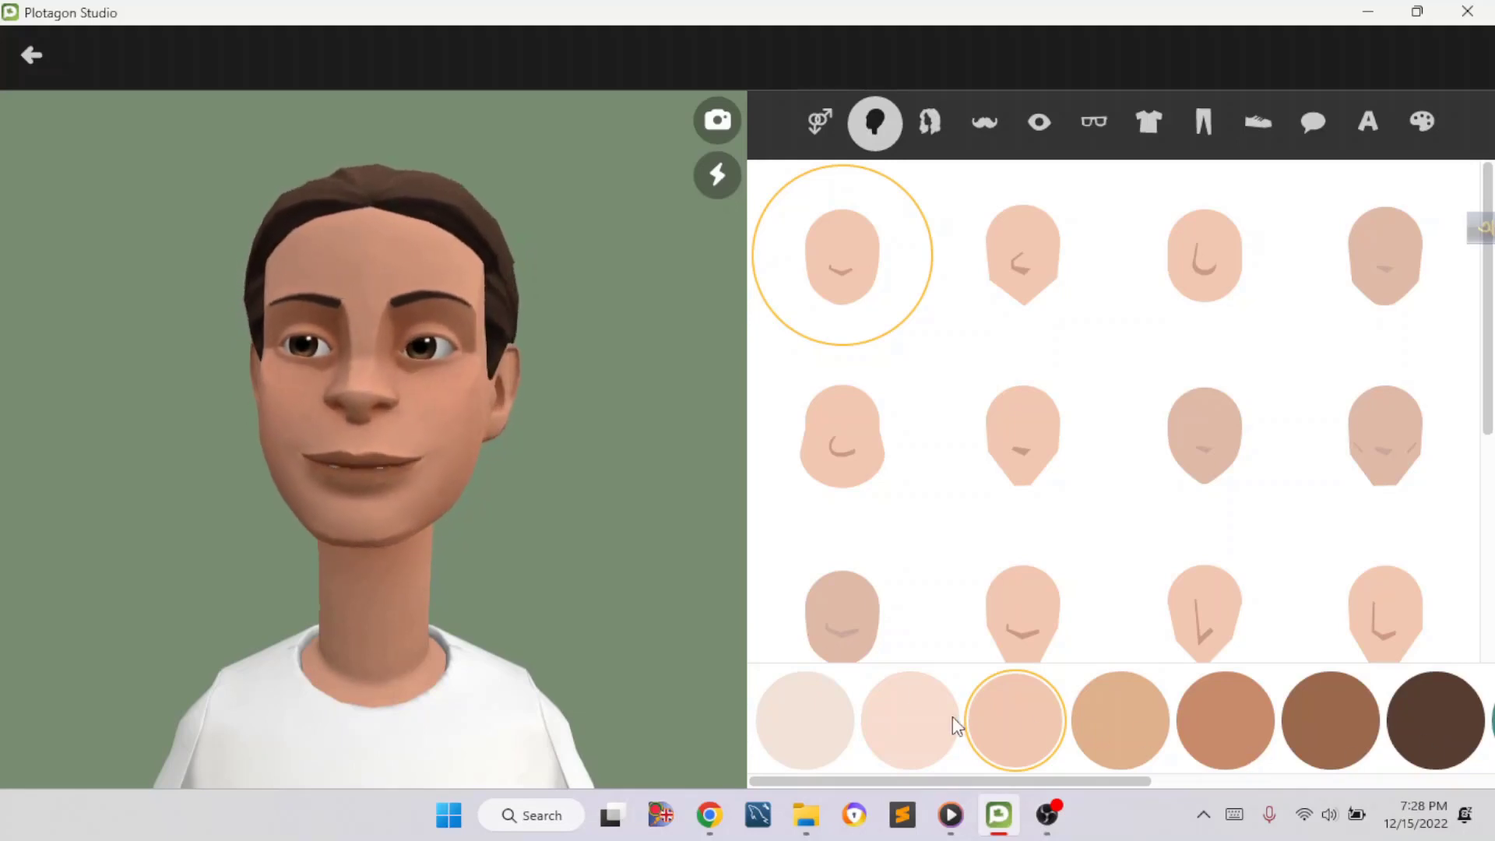
left_click(930, 122)
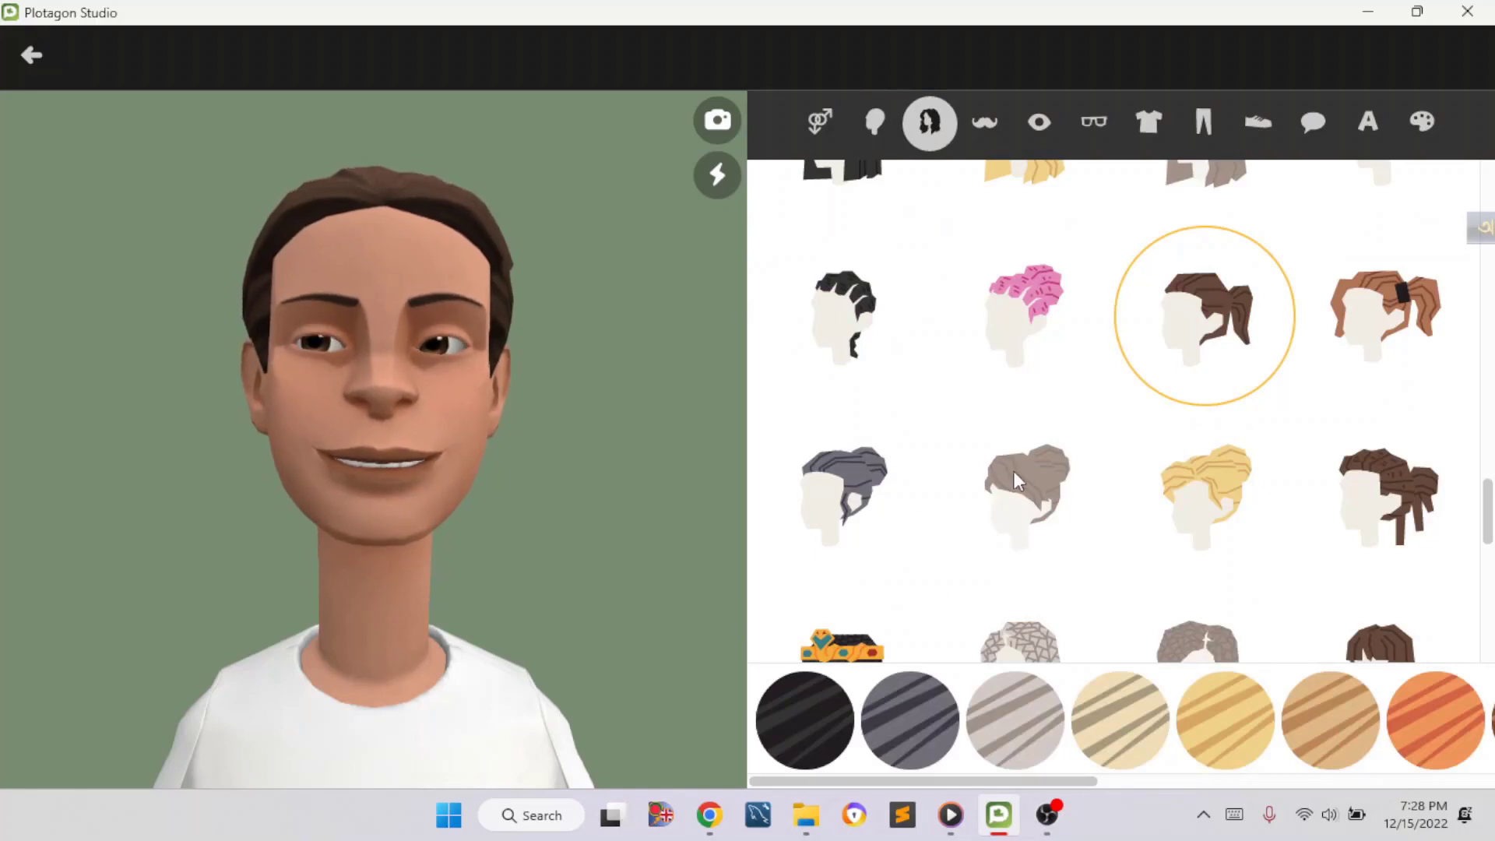
- Give her the long wavy hairstyle and colour it black
scroll(1217, 520, "down", 3)
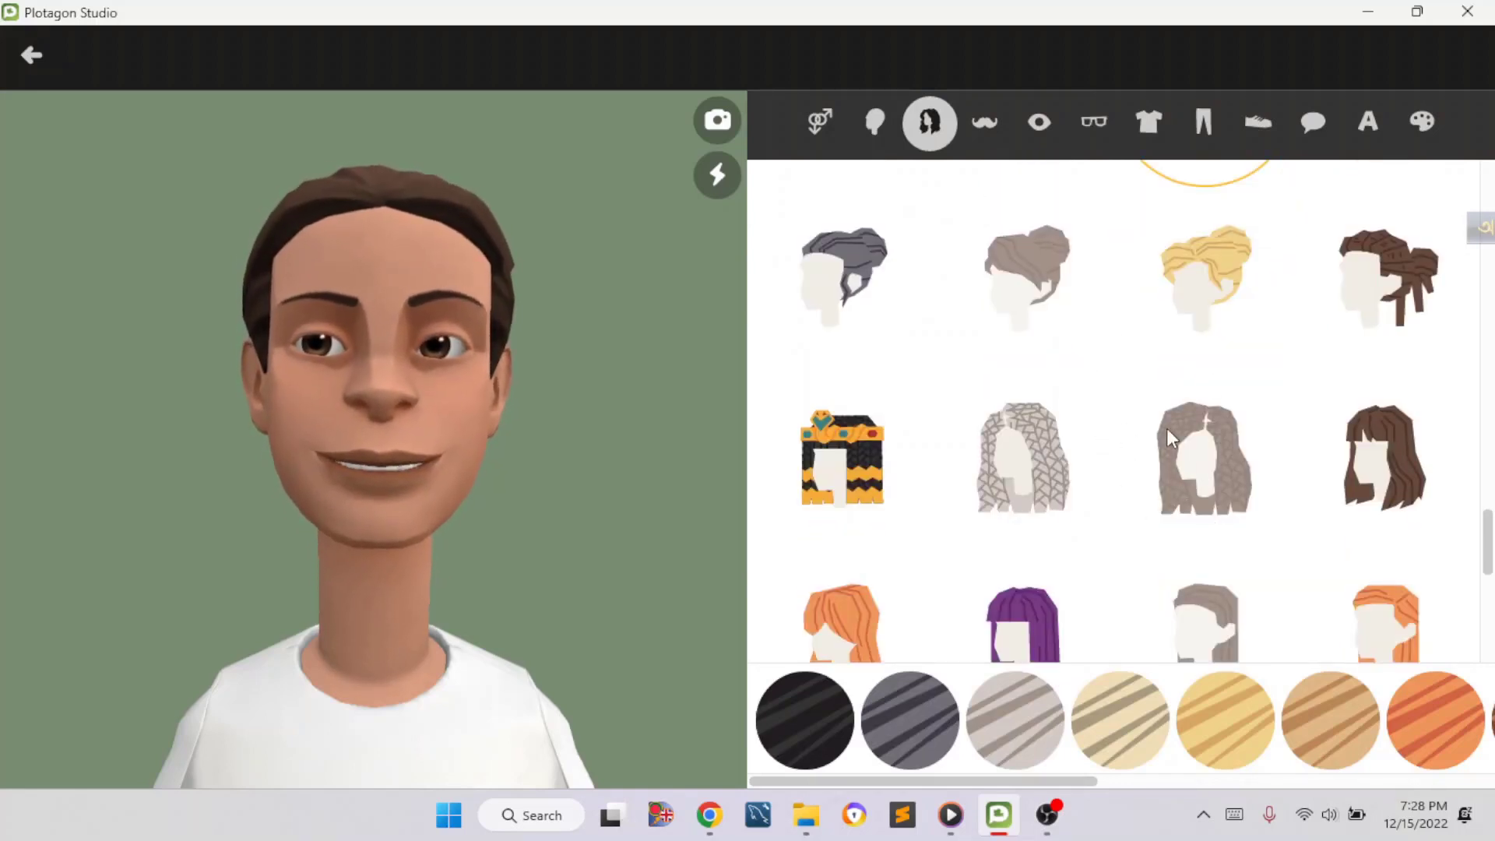
scroll(1160, 423, "down", 3)
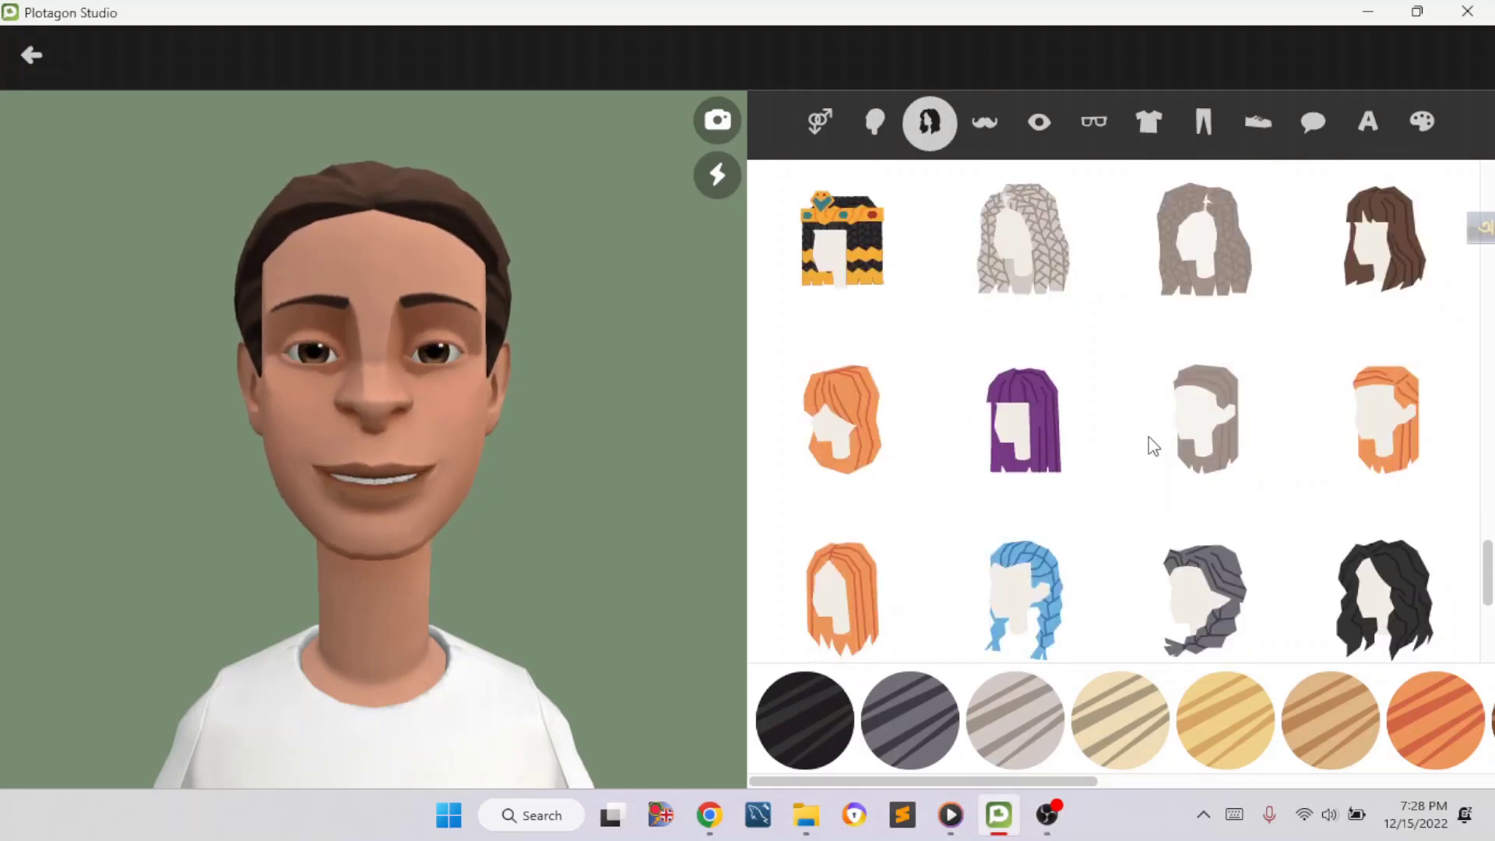
scroll(1152, 444, "down", 2)
left_click(838, 412)
scroll(1169, 513, "down", 4)
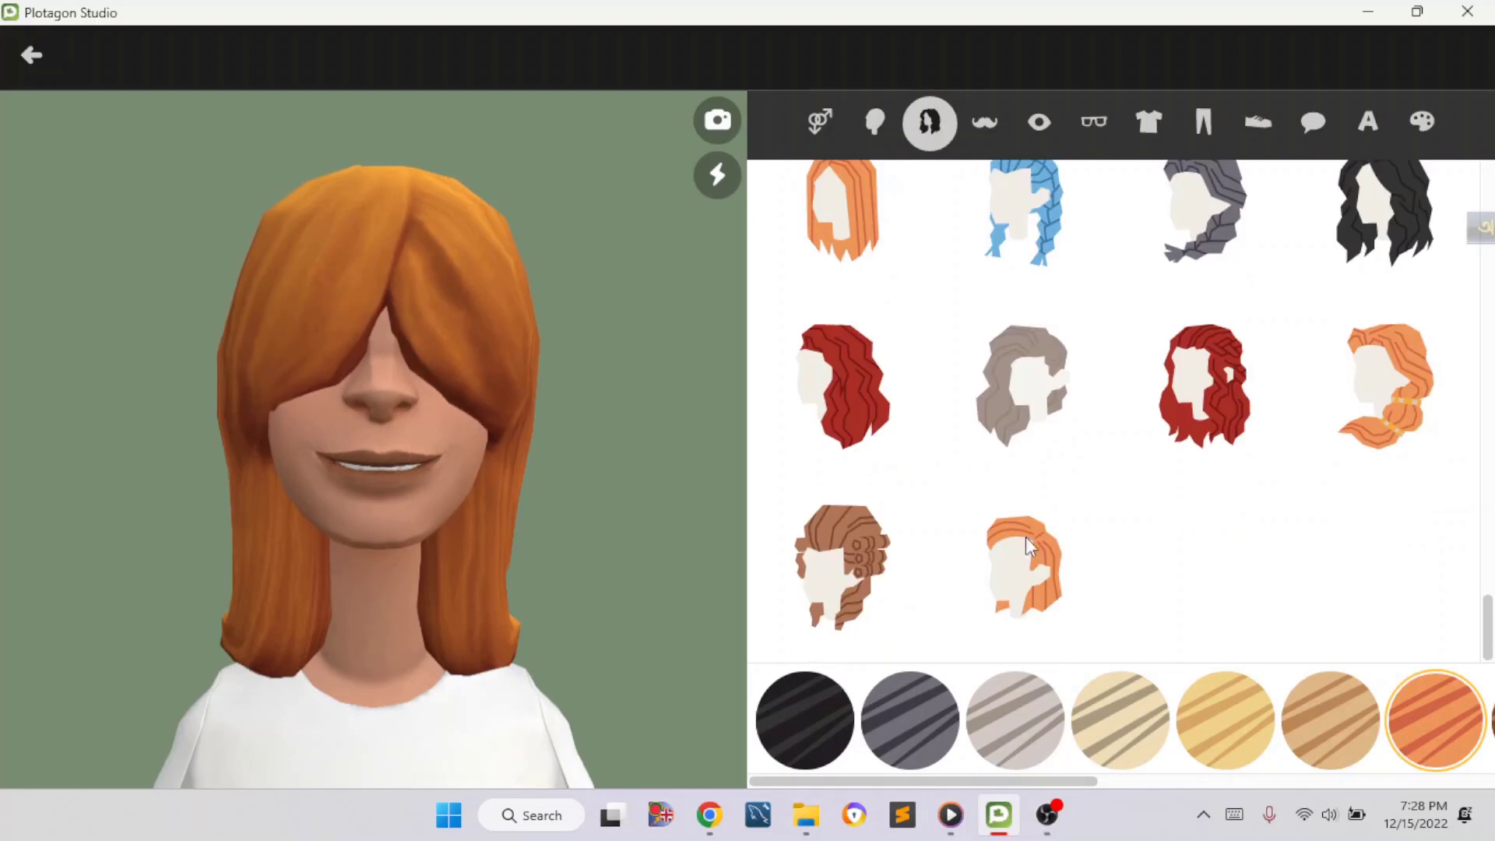
left_click(1059, 418)
scroll(1112, 304, "up", 4)
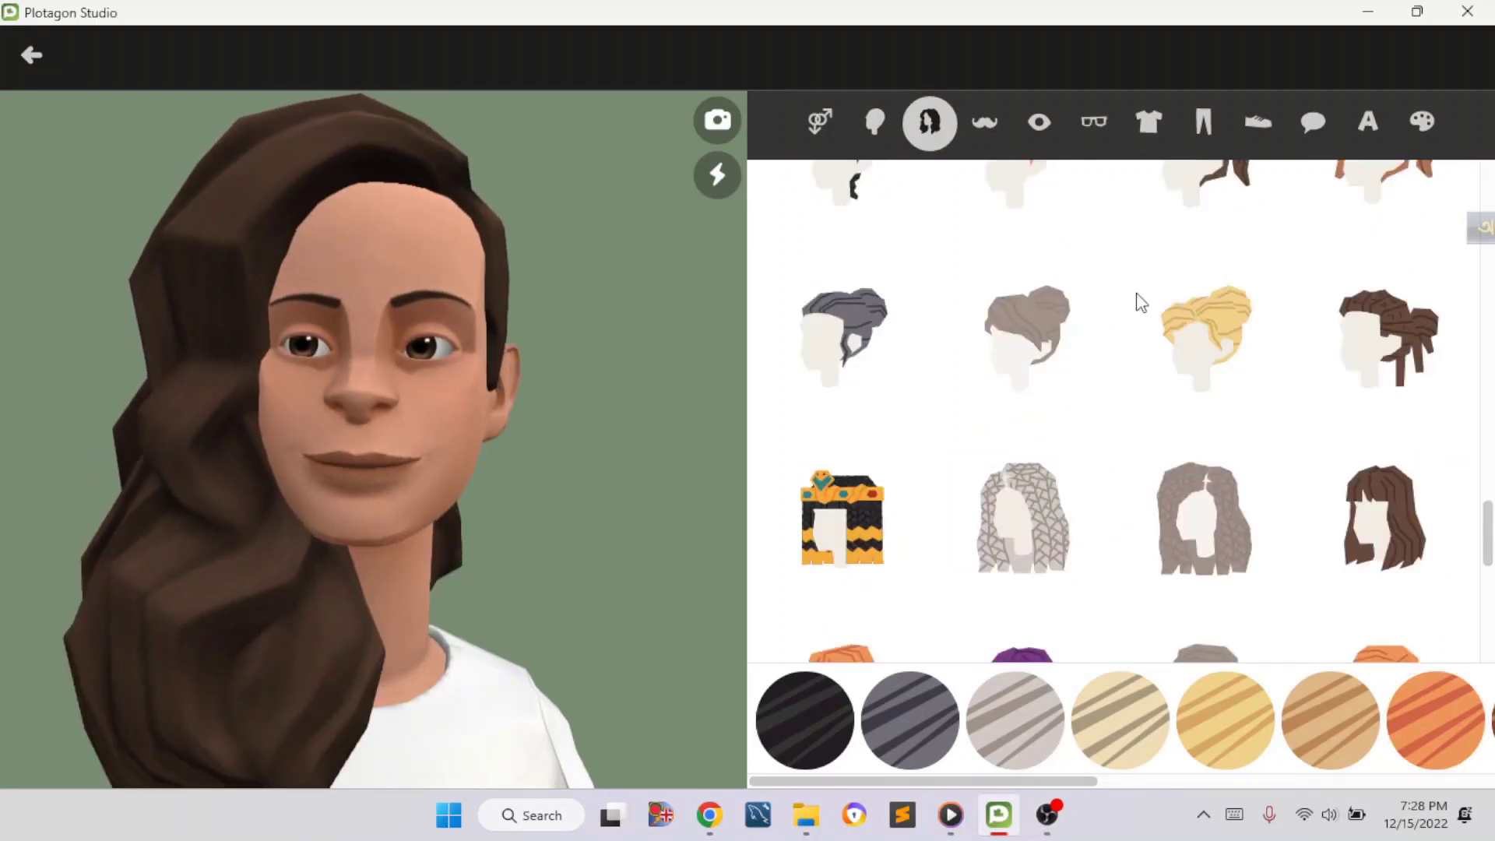
scroll(1136, 302, "up", 4)
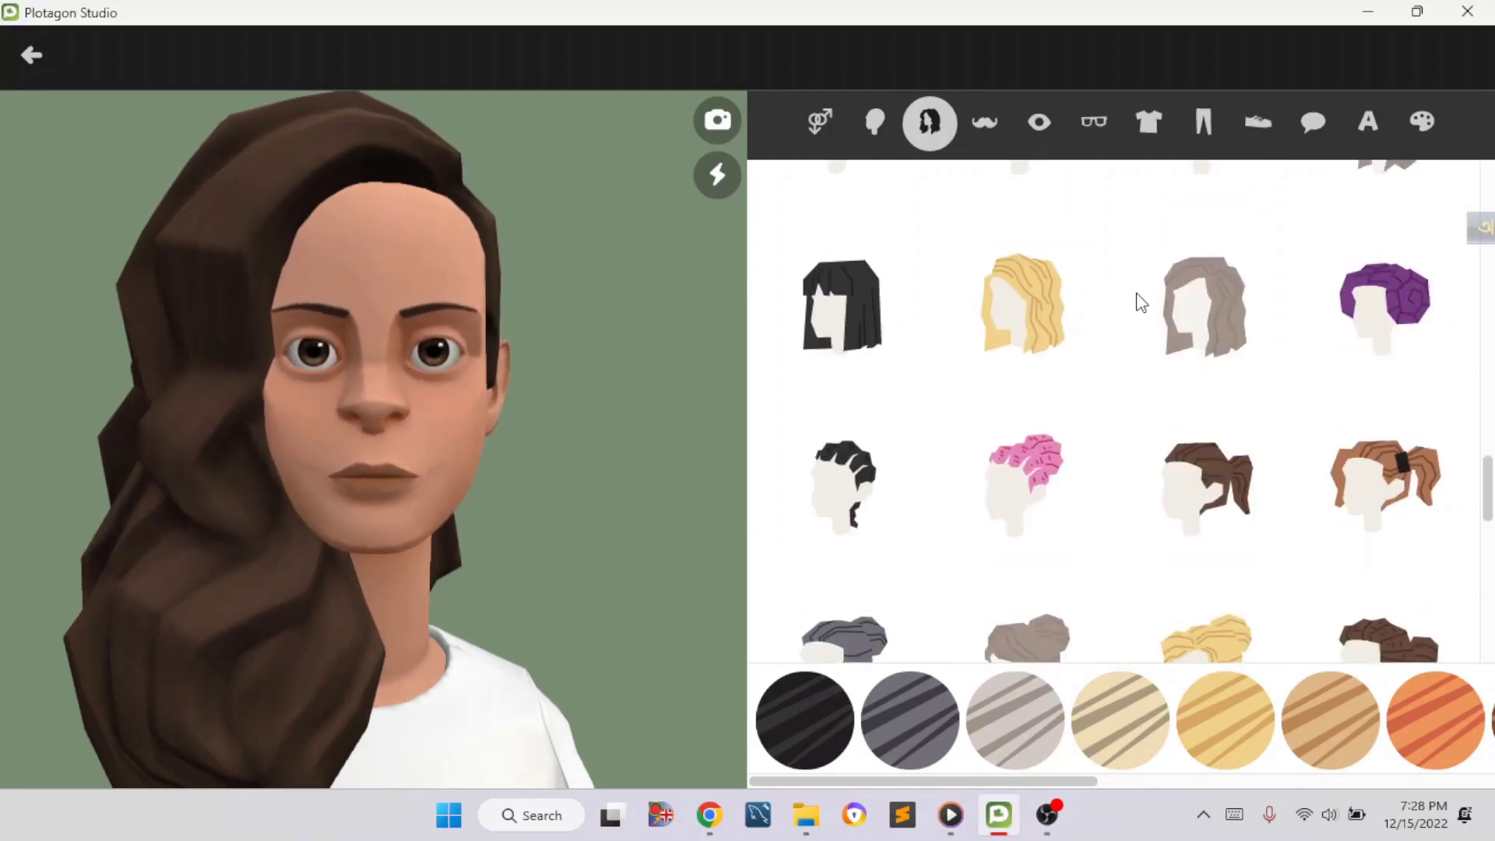
left_click(1044, 293)
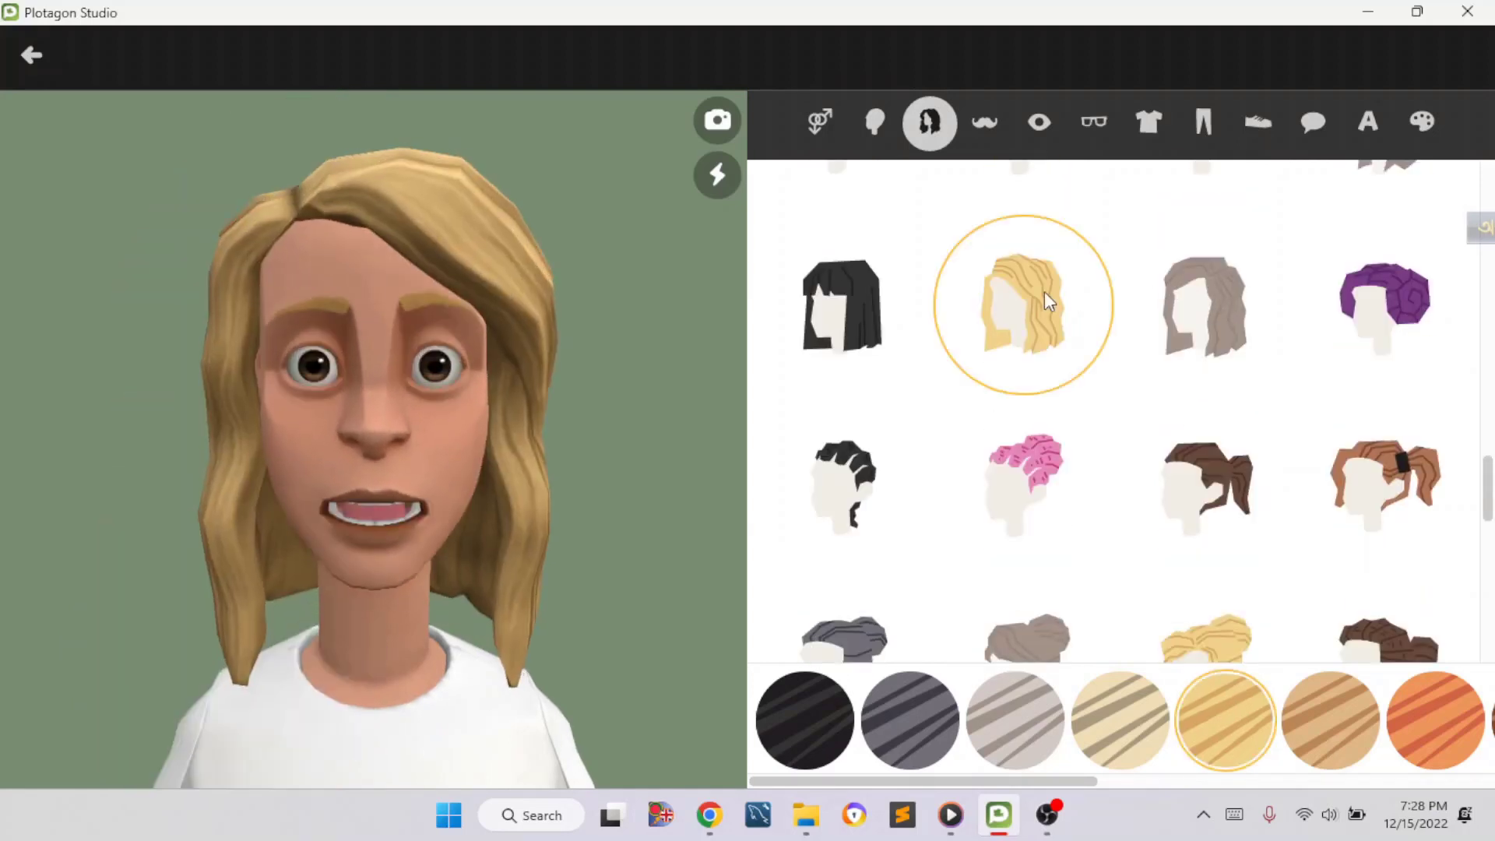
left_click(793, 699)
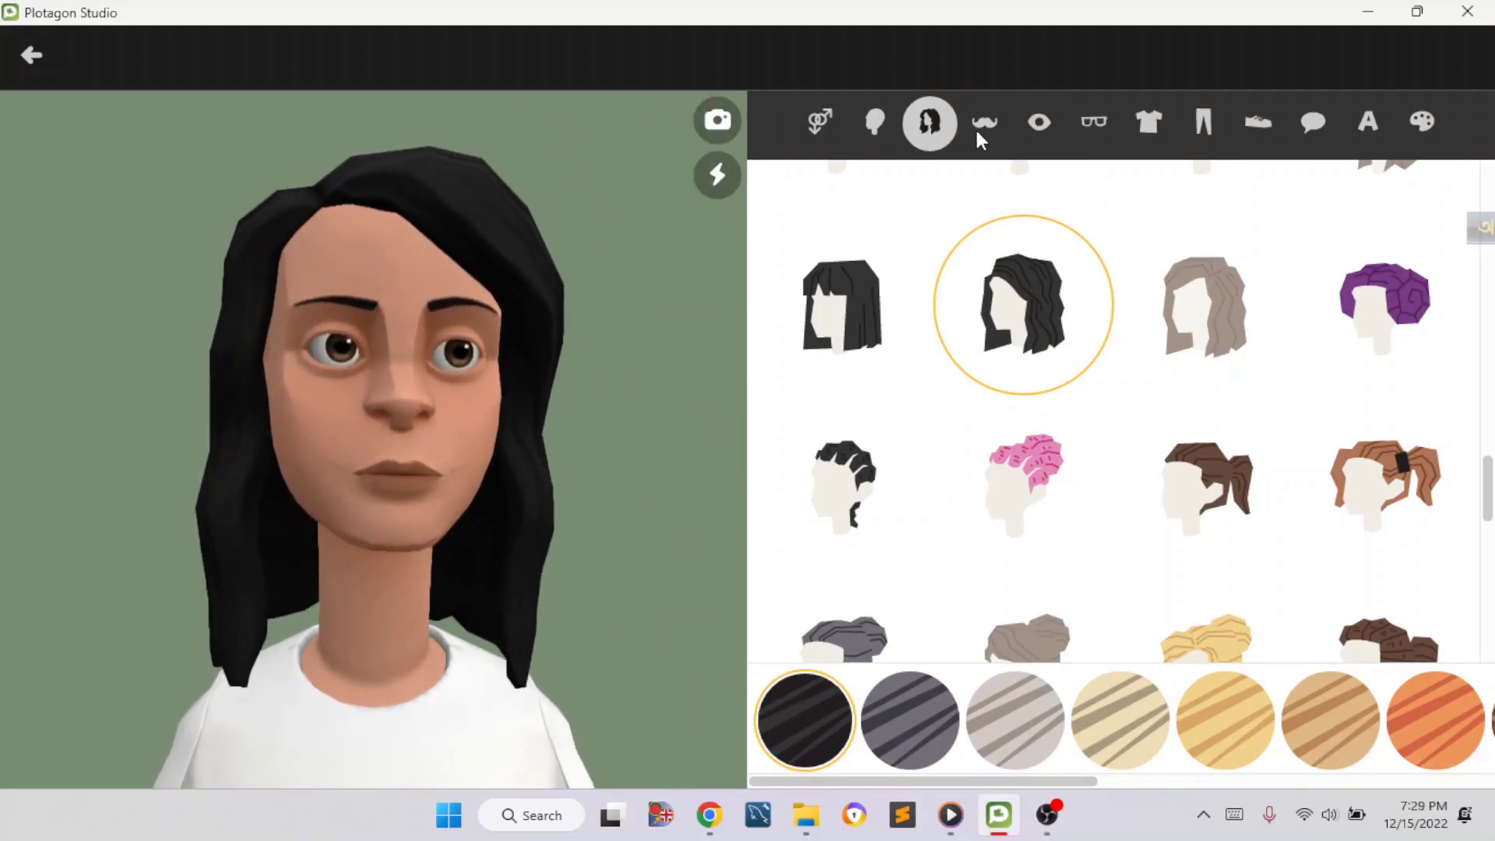
- Skip facial hair and glasses, and dress her in the pink, white and blue striped T-shirt
left_click(979, 123)
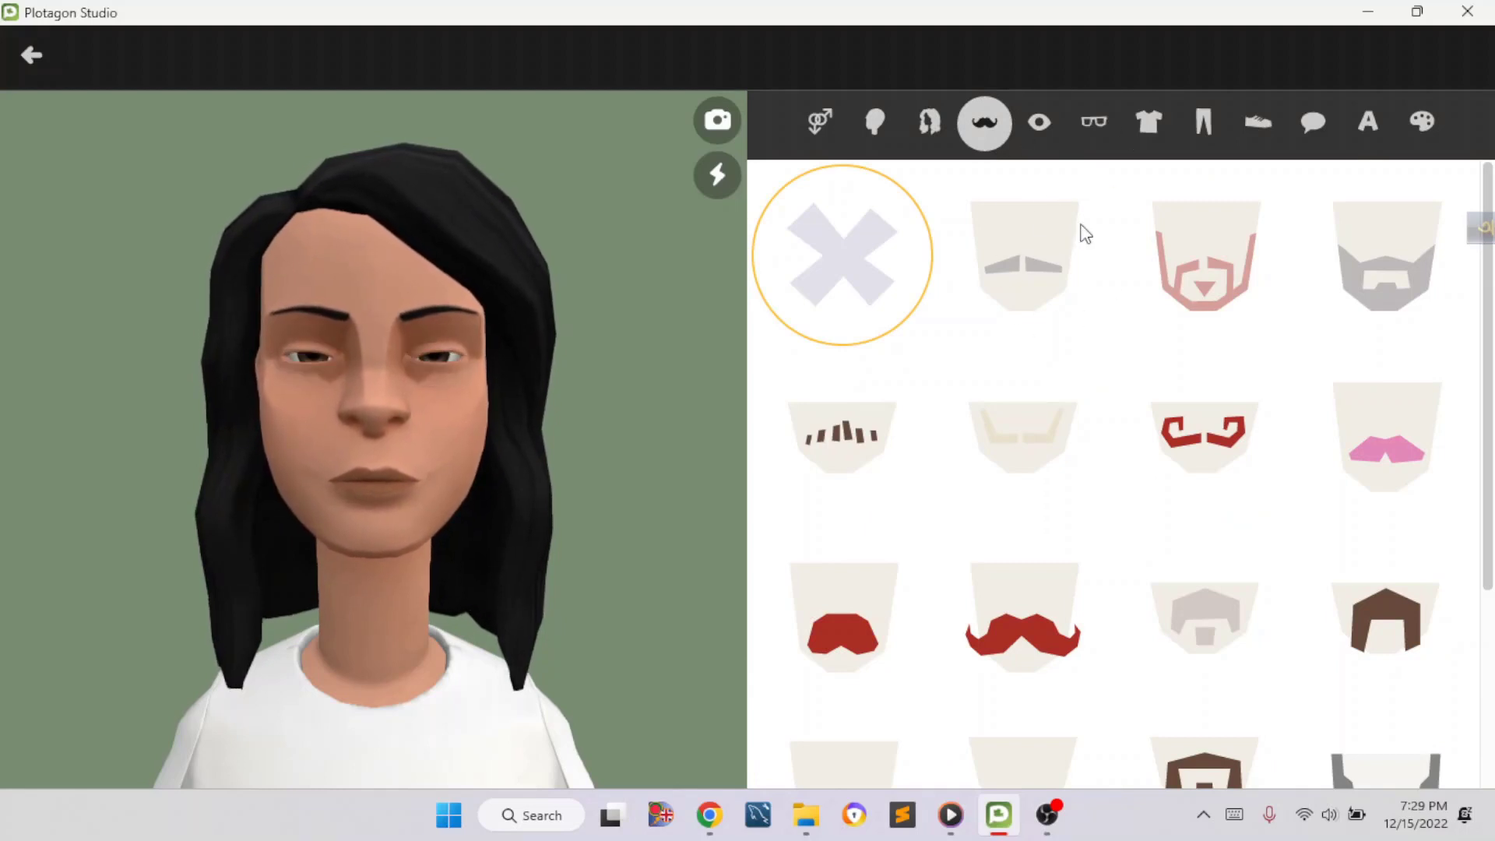
left_click(1096, 123)
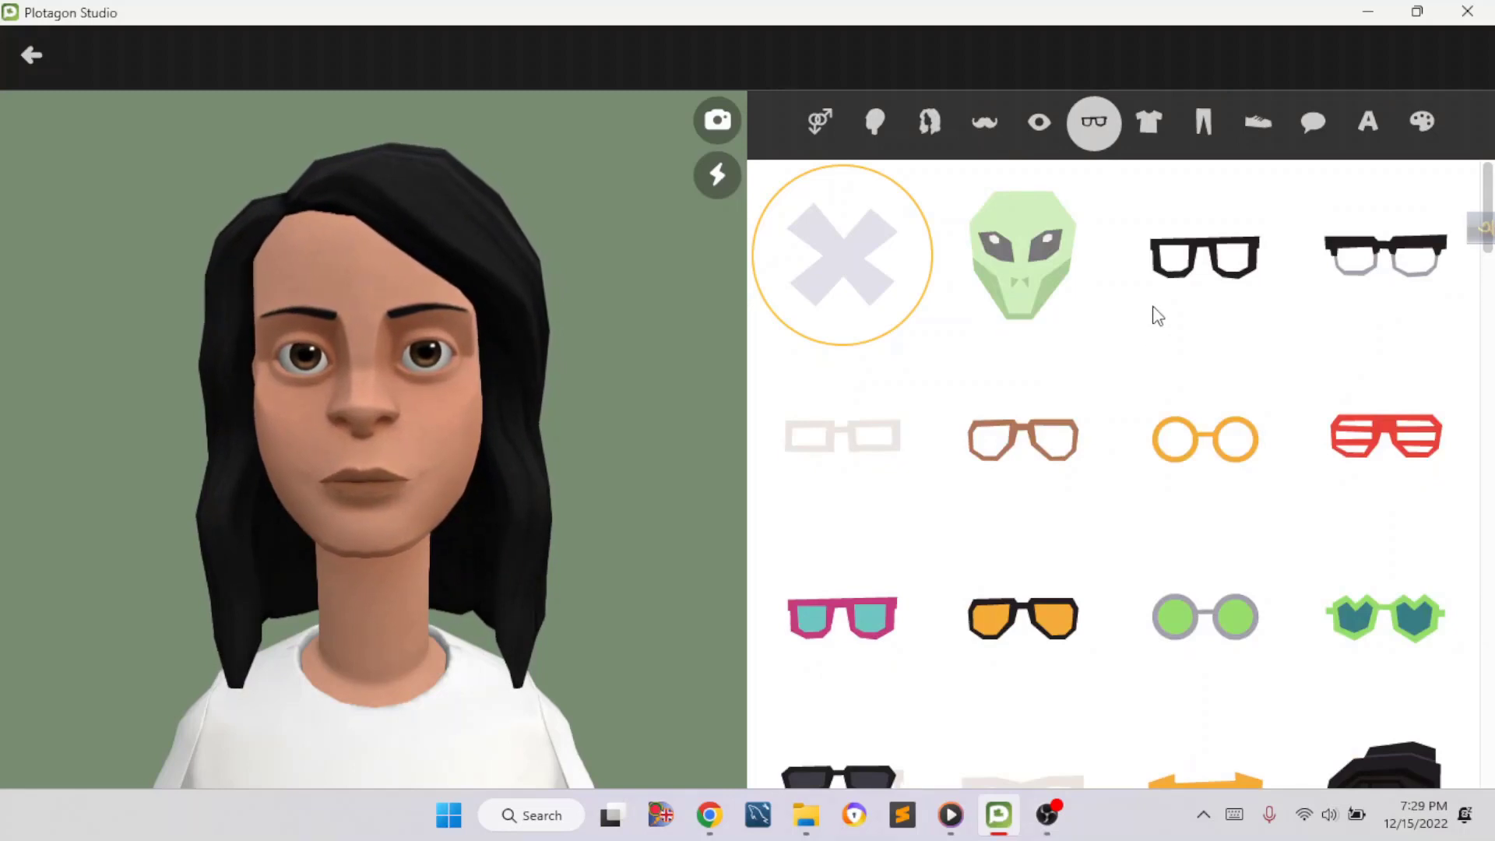
left_click(1156, 125)
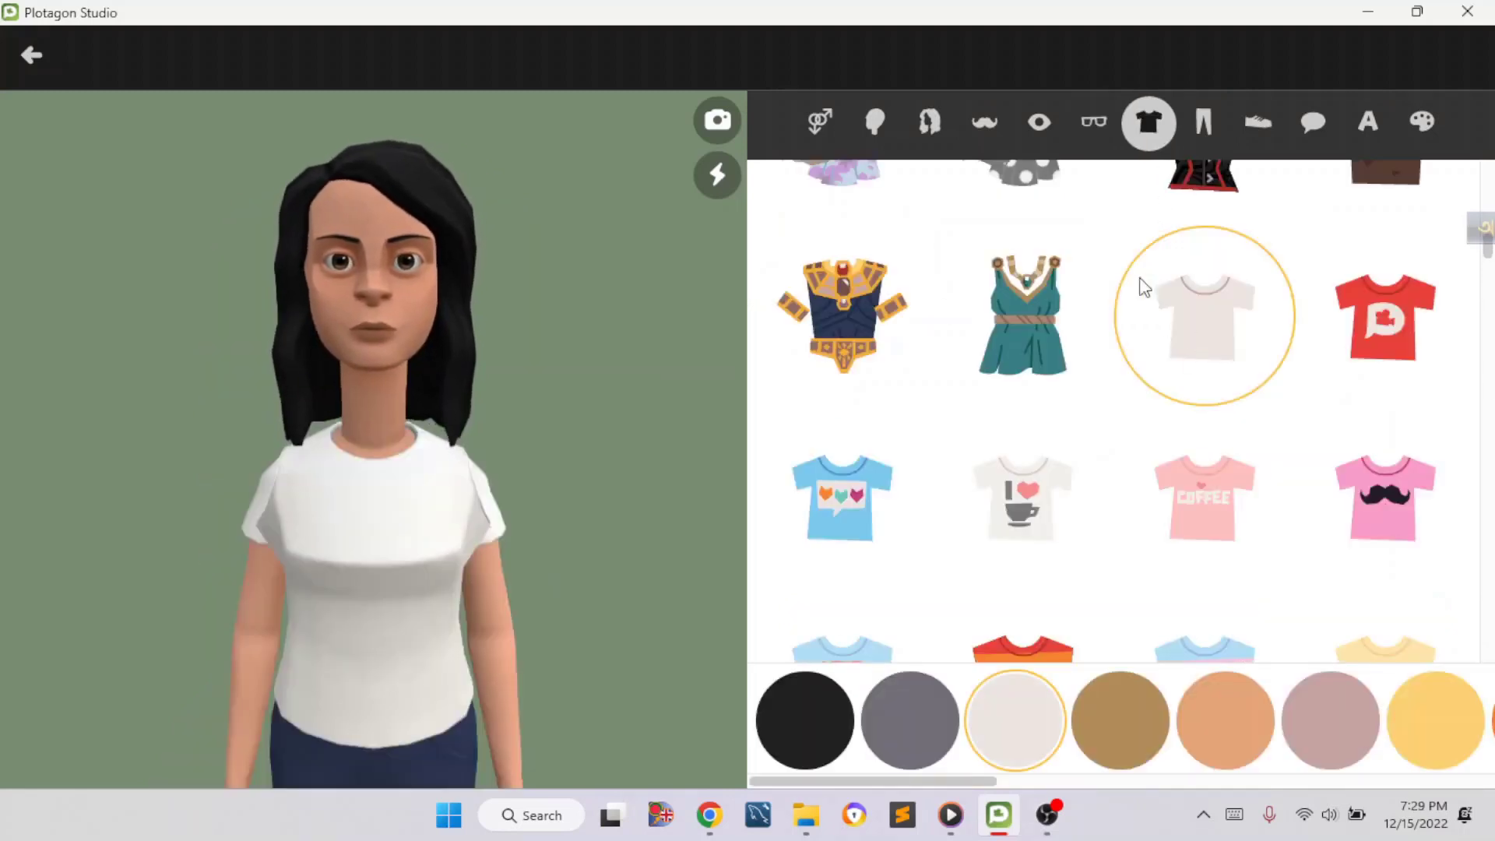
scroll(1224, 368, "down", 3)
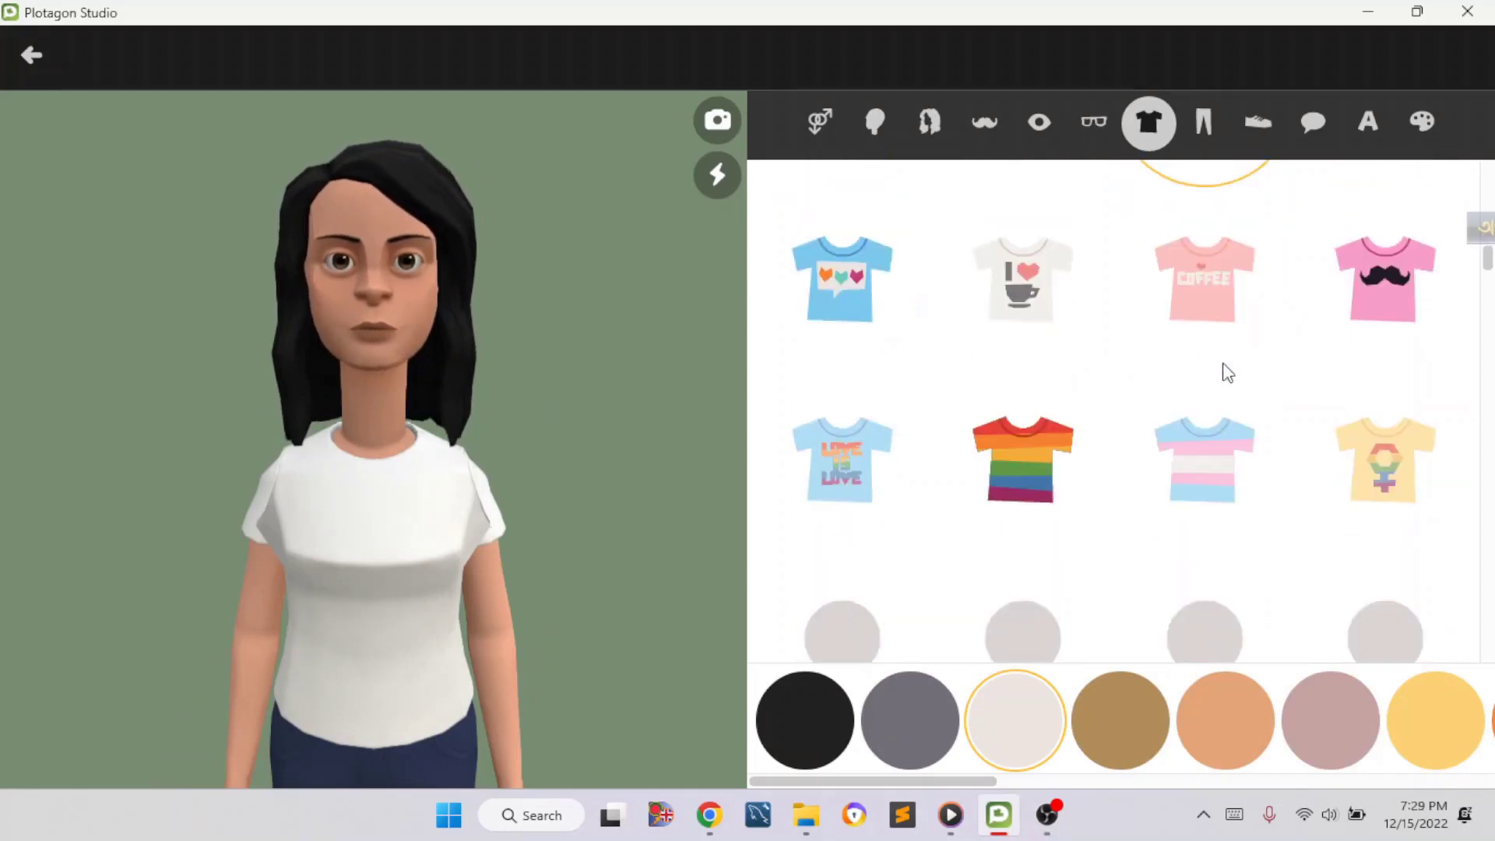
scroll(1212, 343, "up", 3)
scroll(1176, 311, "down", 4)
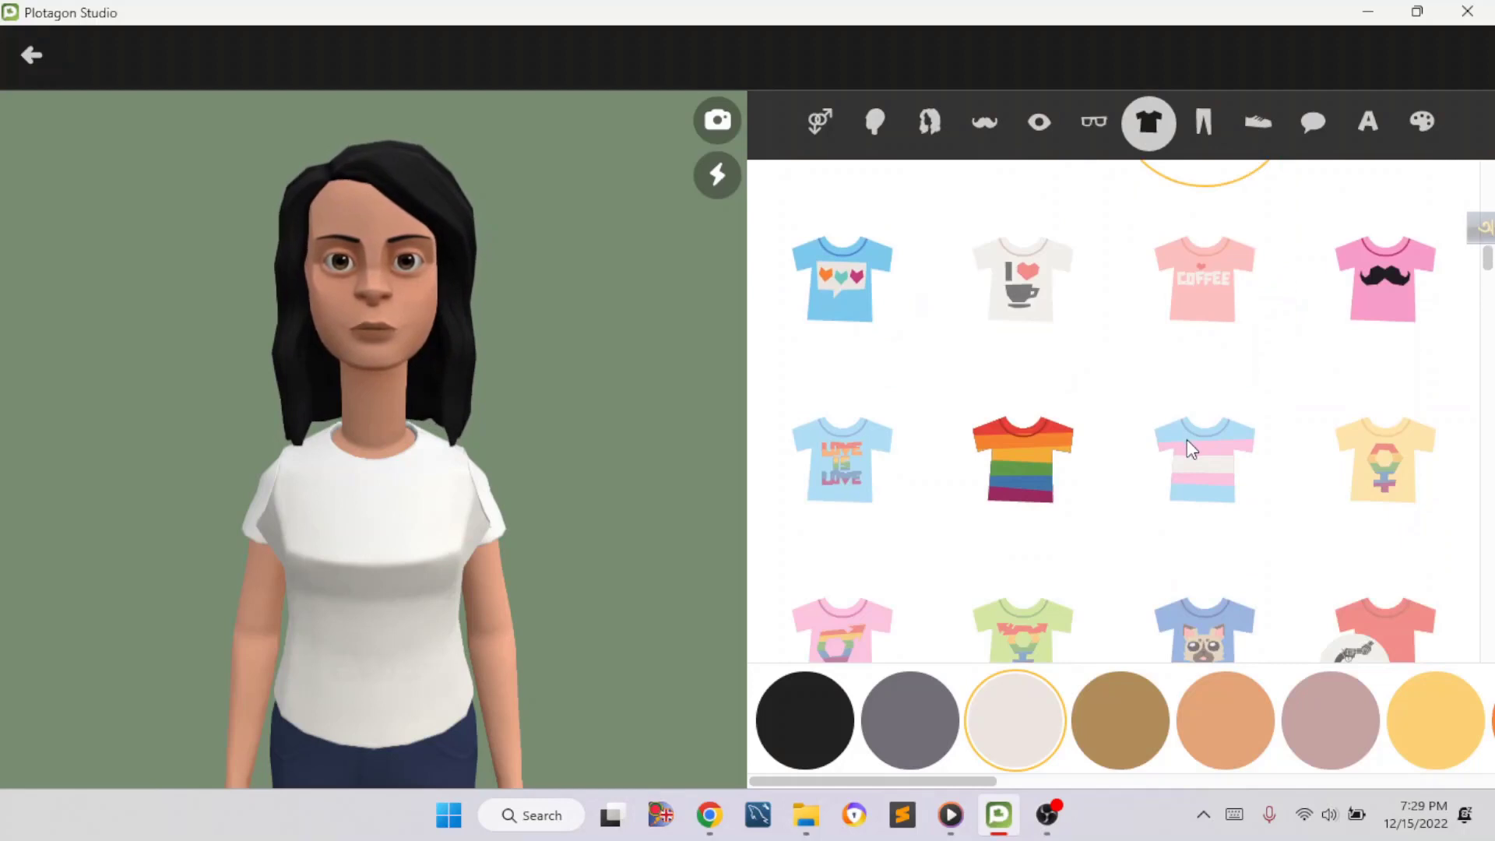
left_click(1188, 440)
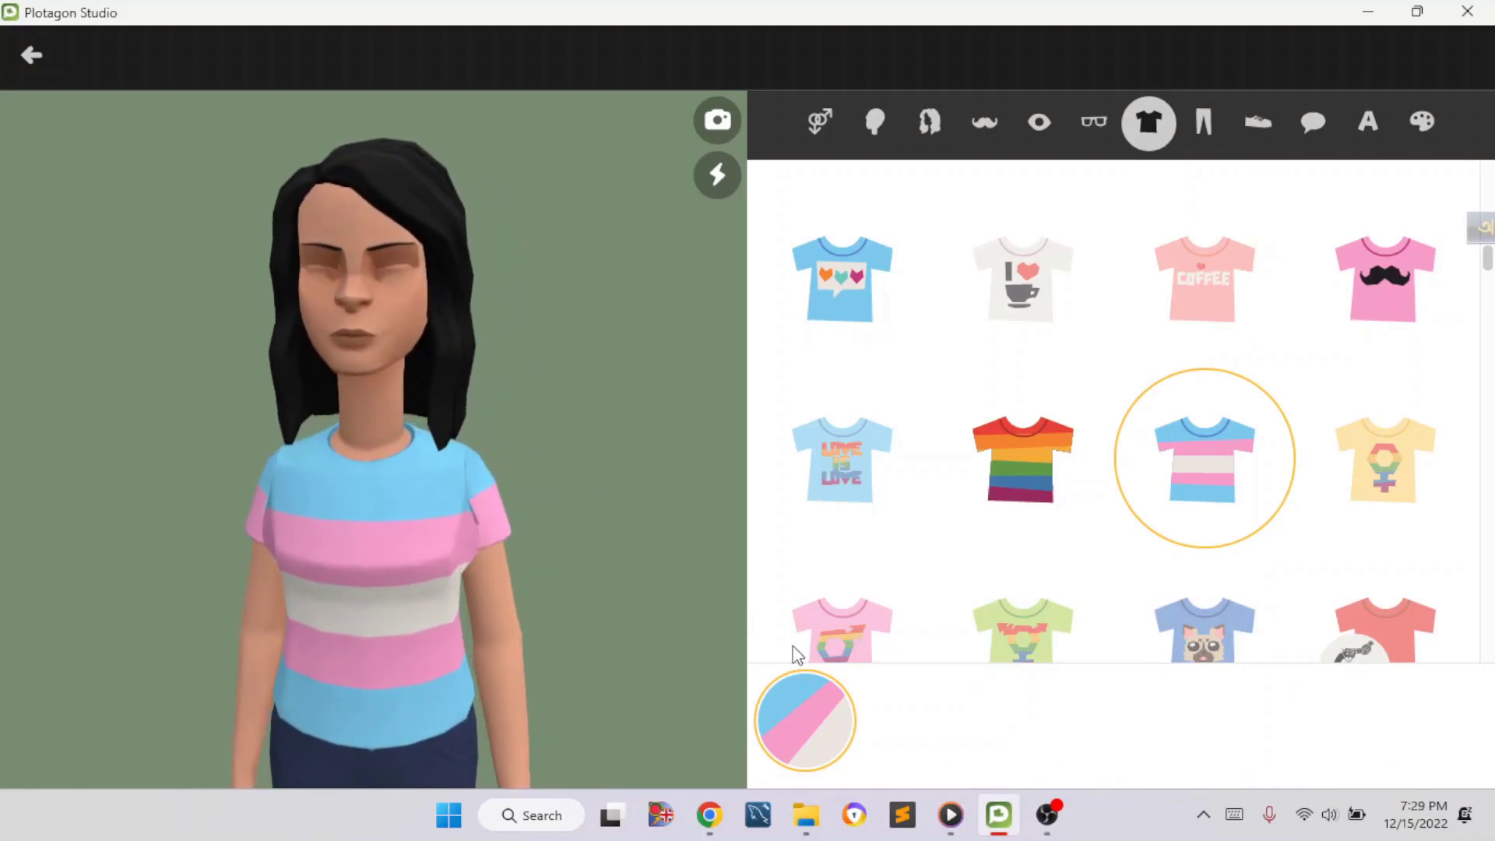
scroll(891, 340, "up", 1)
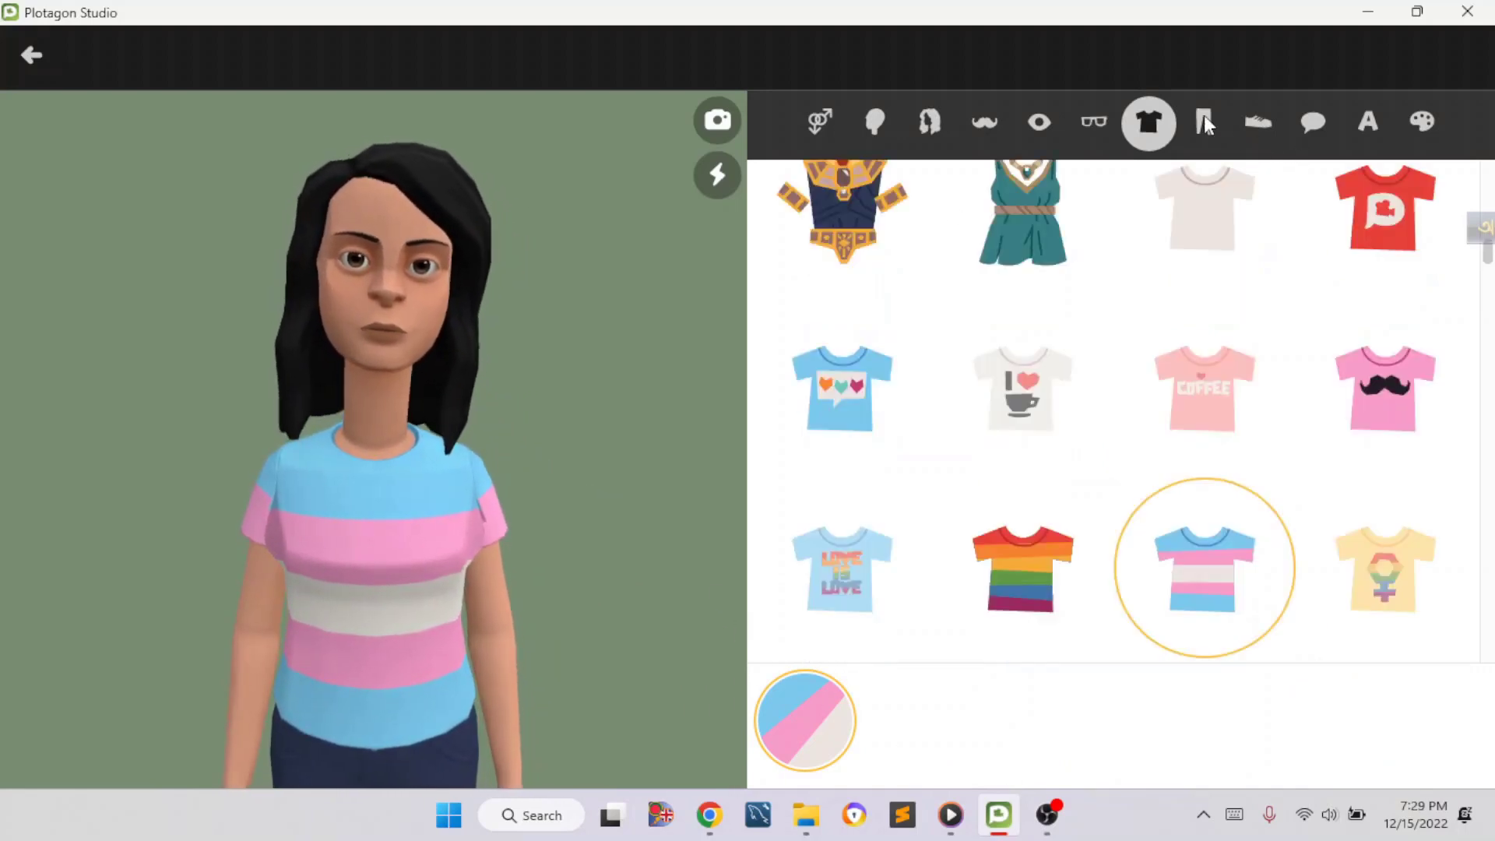
key("Right")
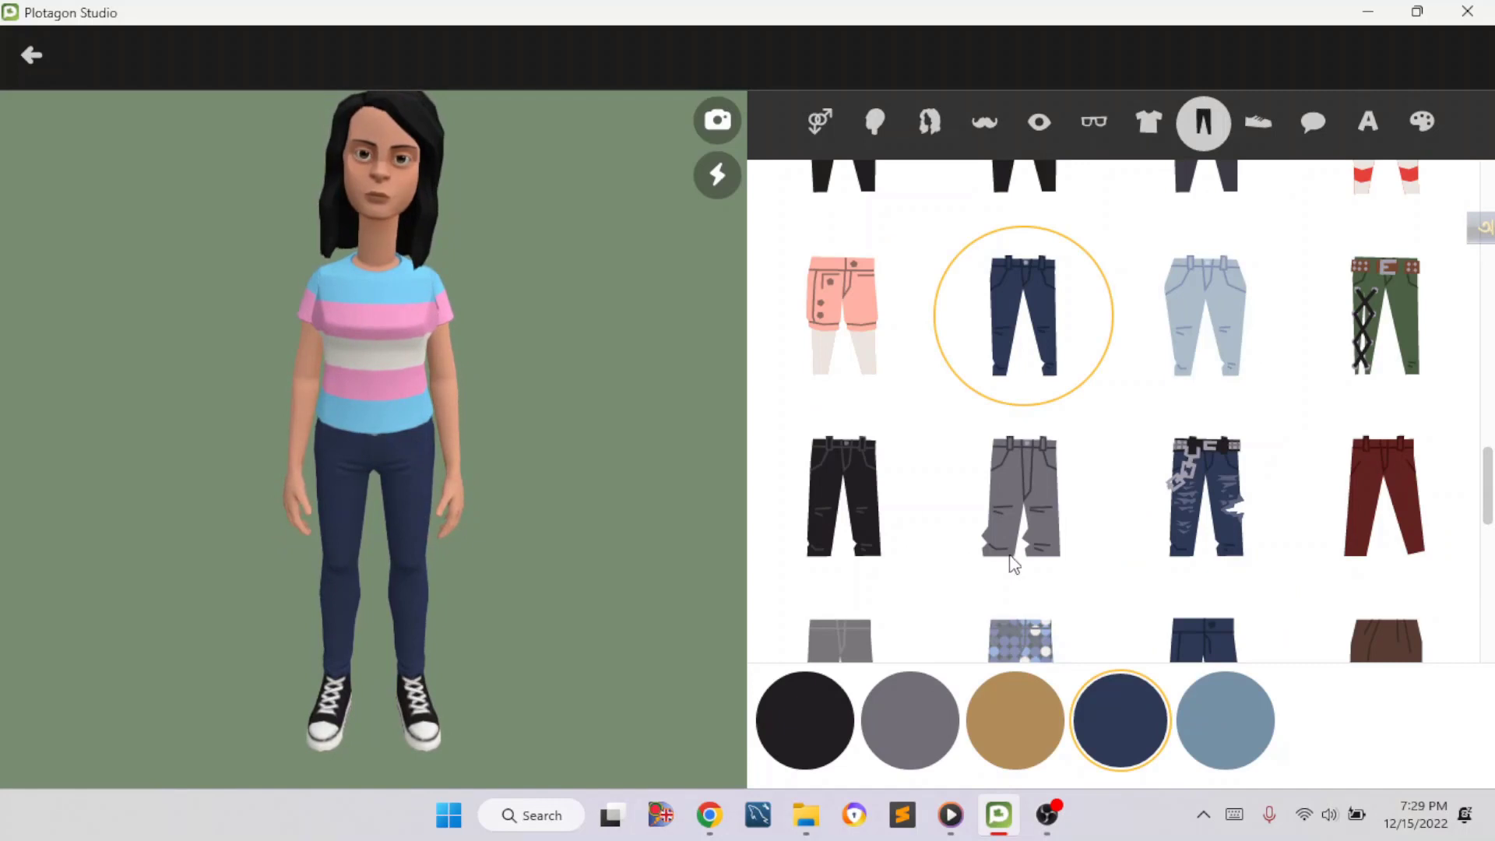
- Give her tan trousers and black heeled ankle boots
left_click(996, 701)
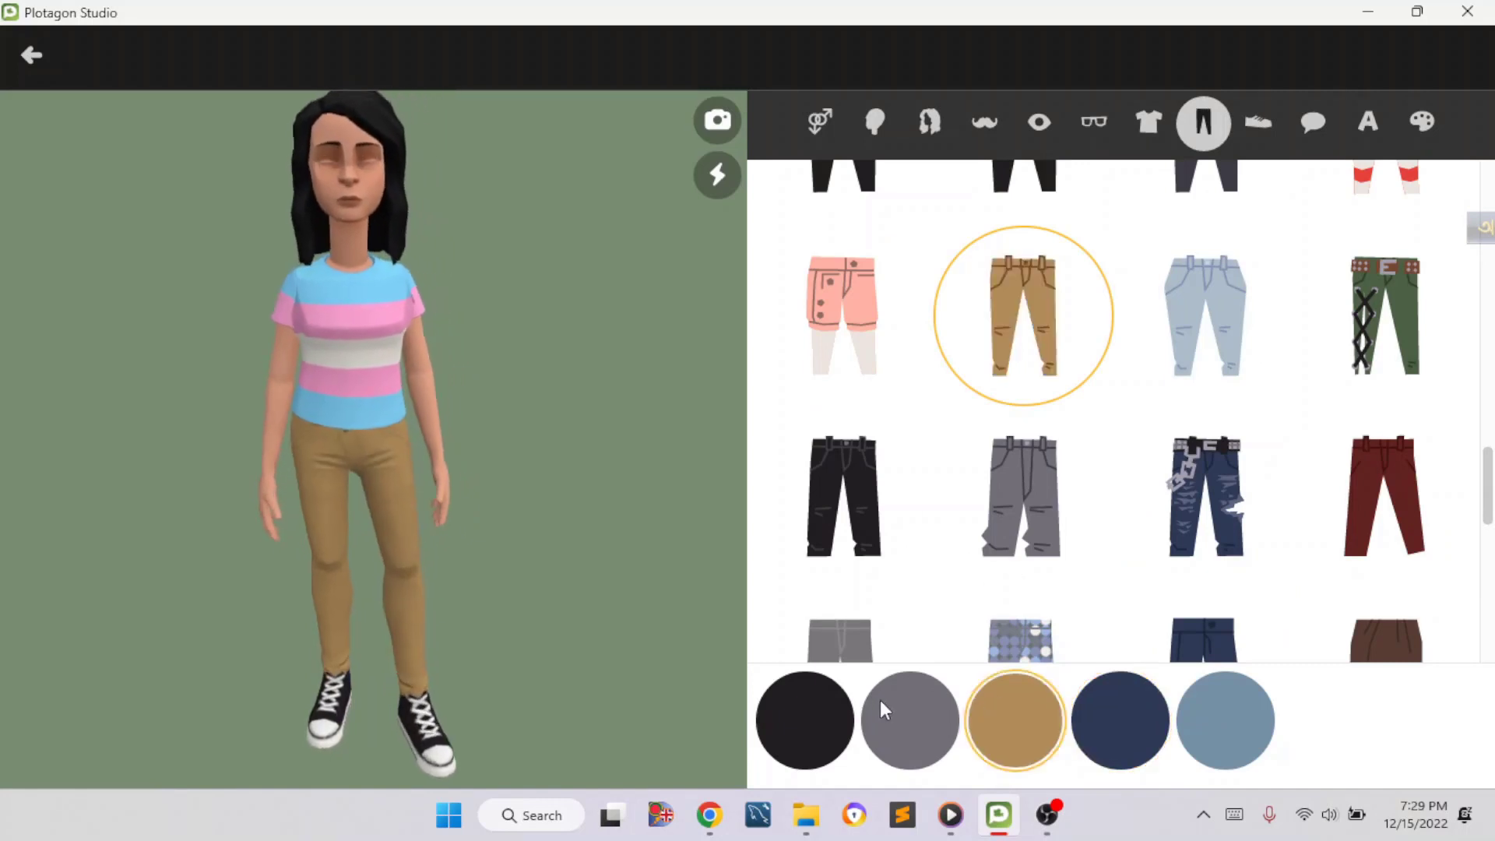
left_click(1260, 115)
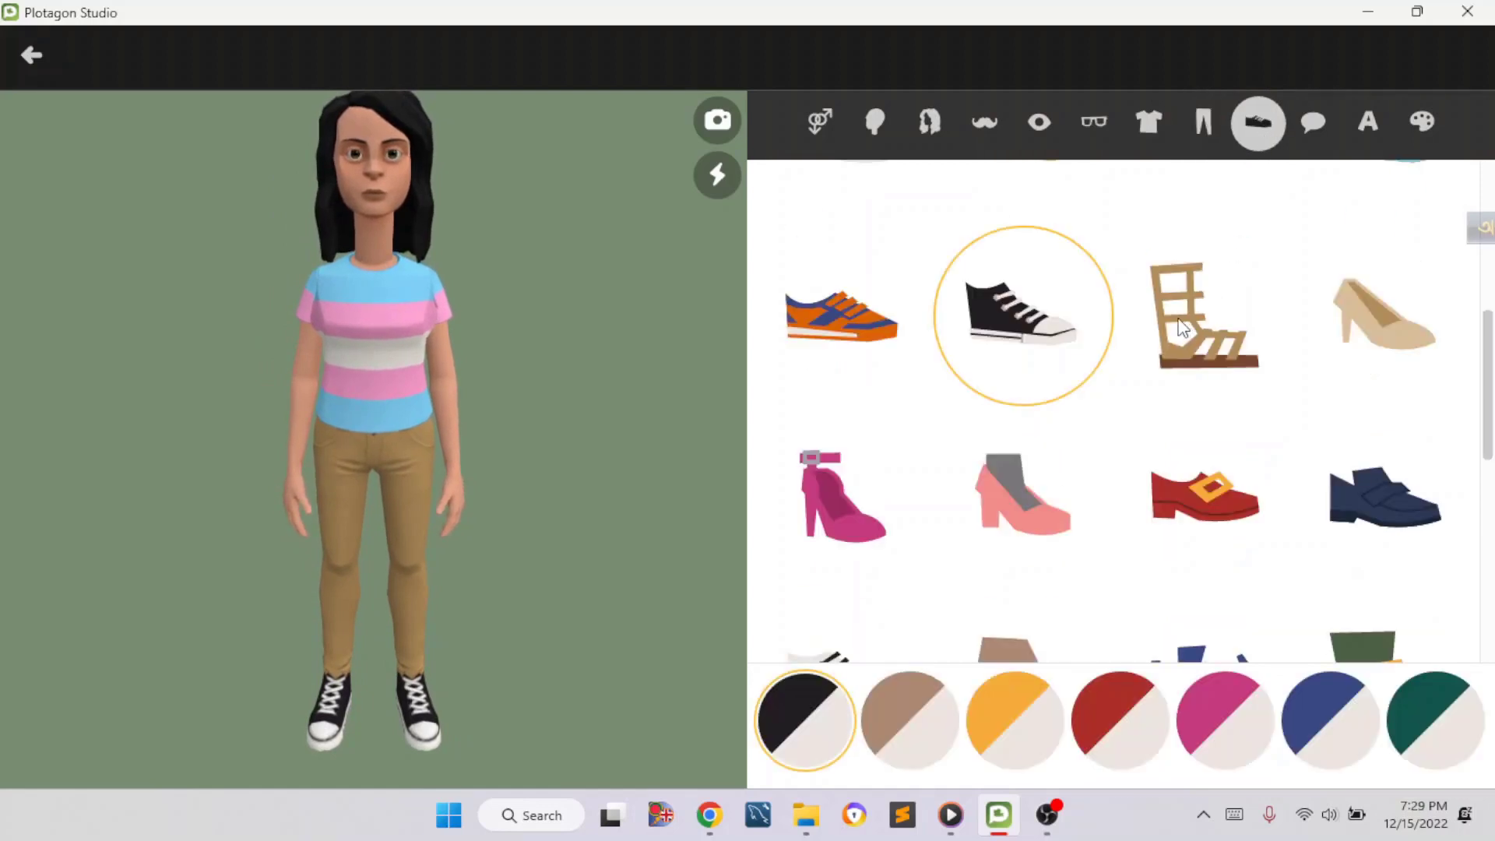
scroll(1039, 447, "down", 3)
left_click(1023, 466)
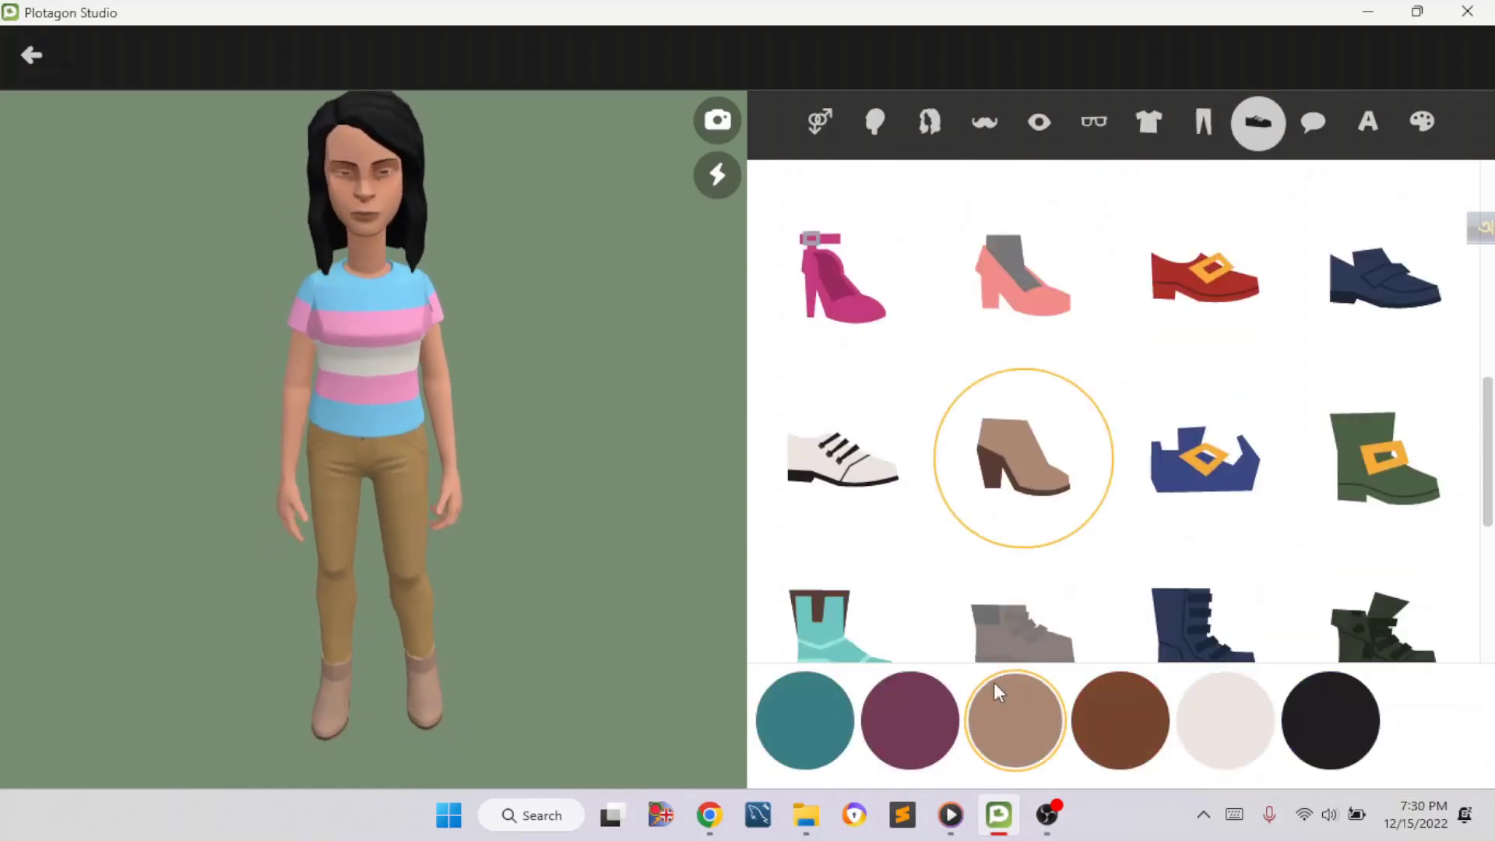
left_click(1320, 732)
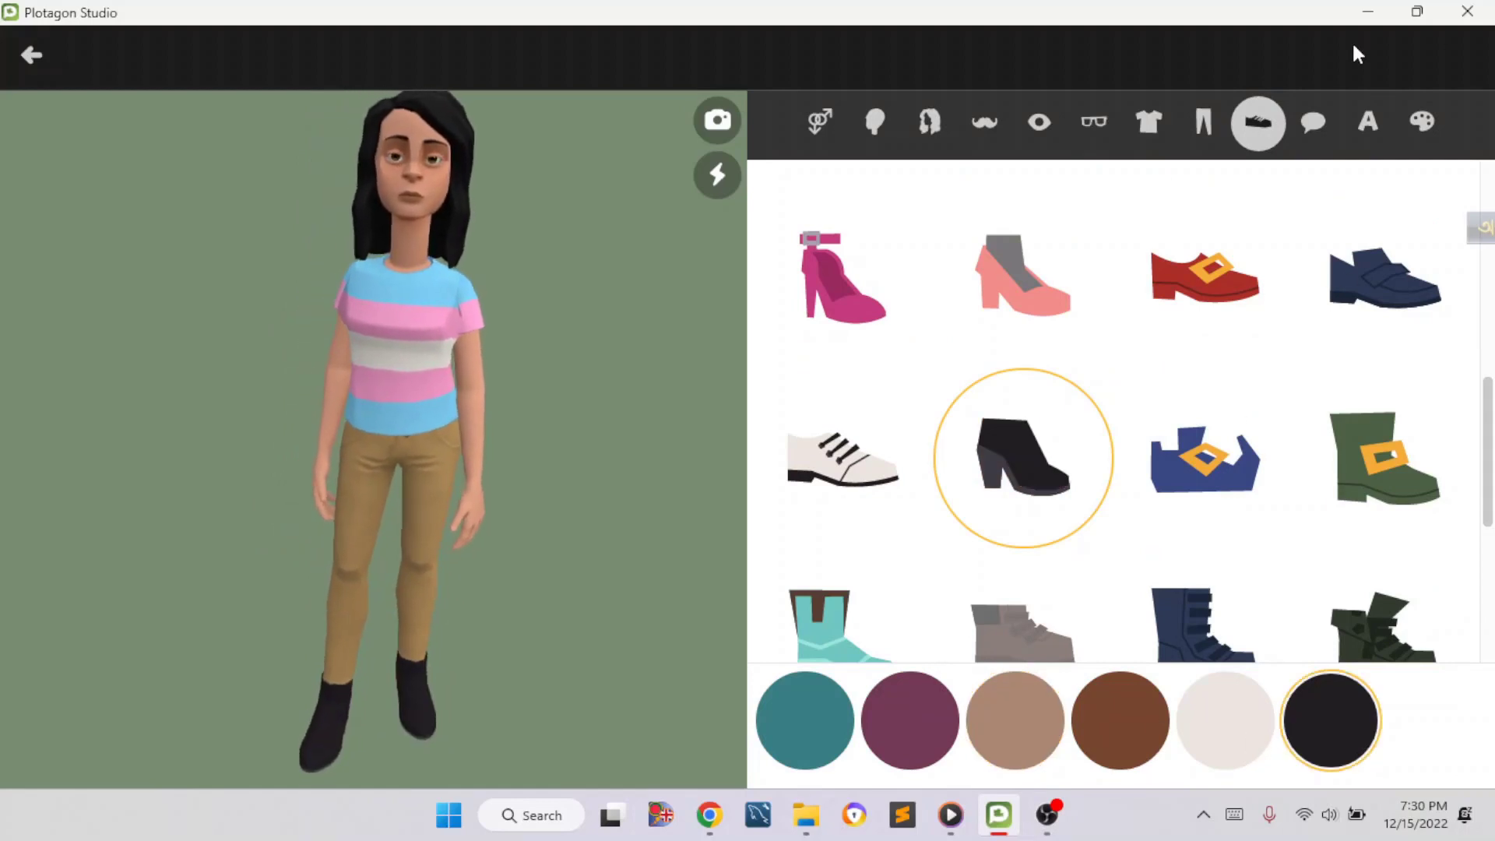
left_click(1369, 121)
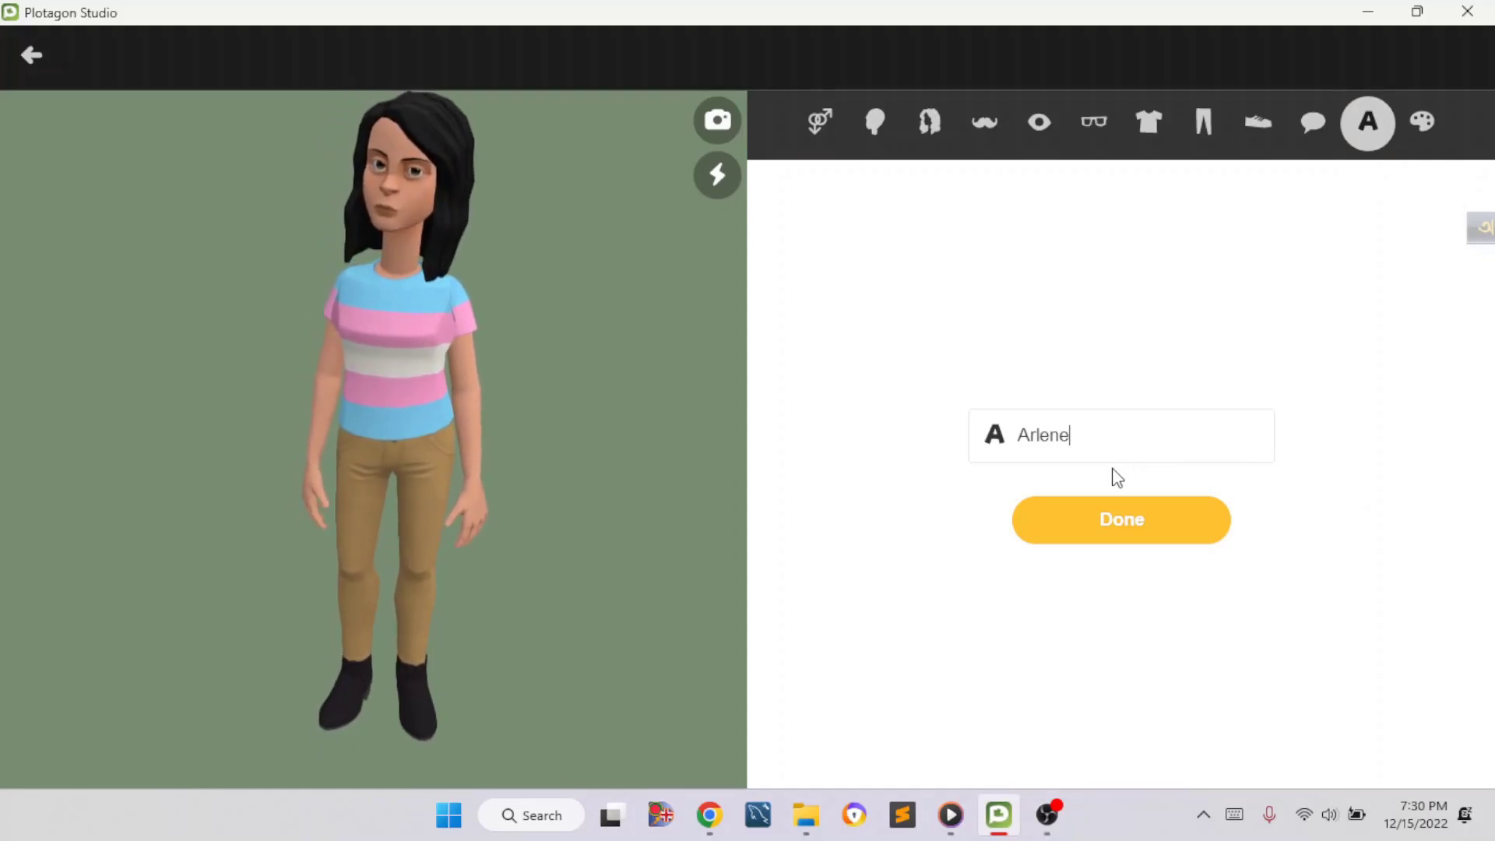
- Replace the default name with Jenny and save the character
key("BackSpace")
key("BackSpace")
key("BackSpace")
key("BackSpace")
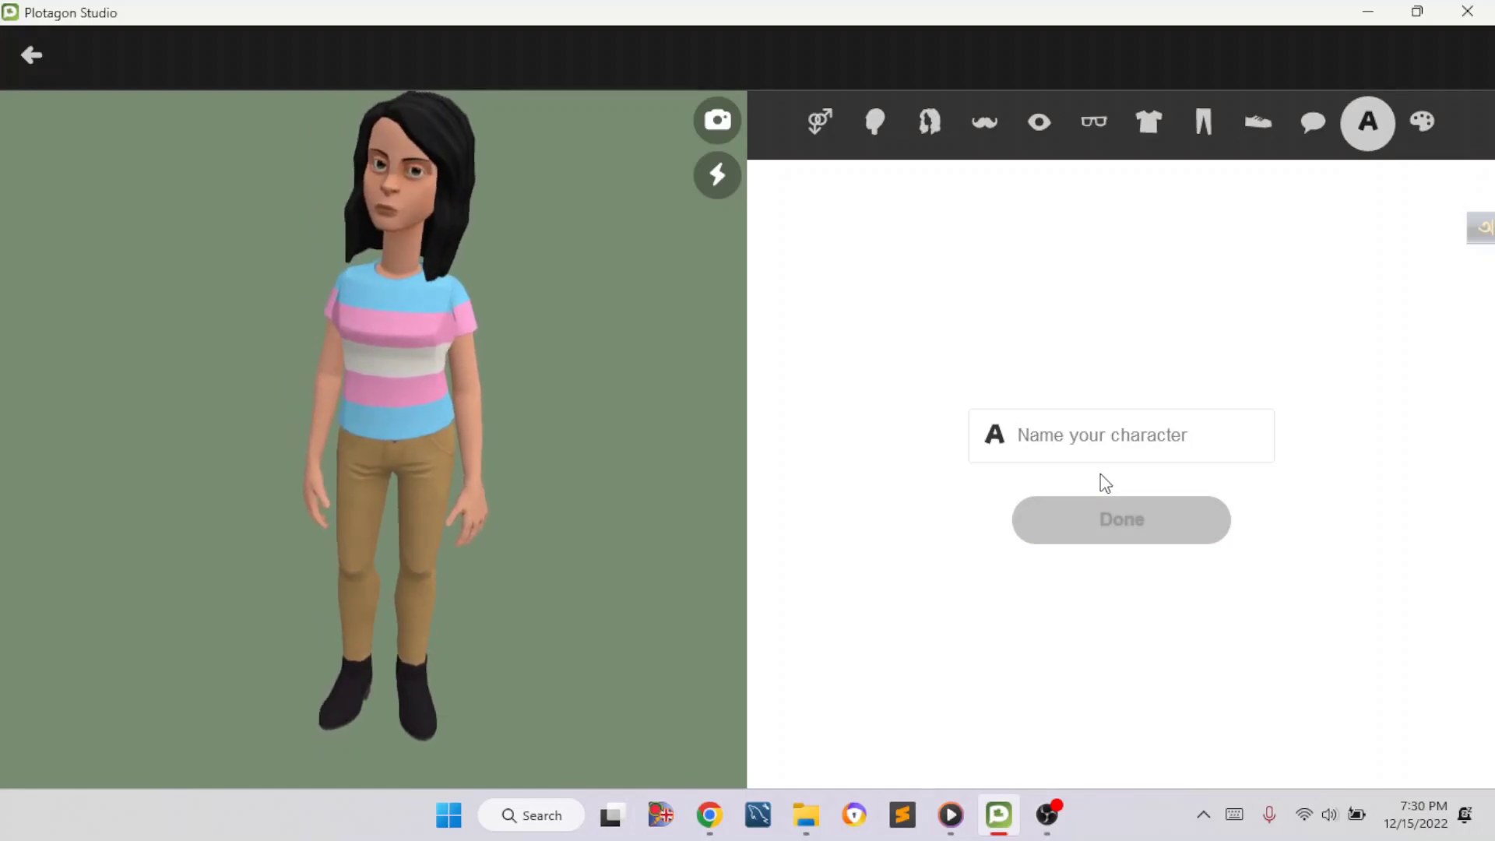
type("Je")
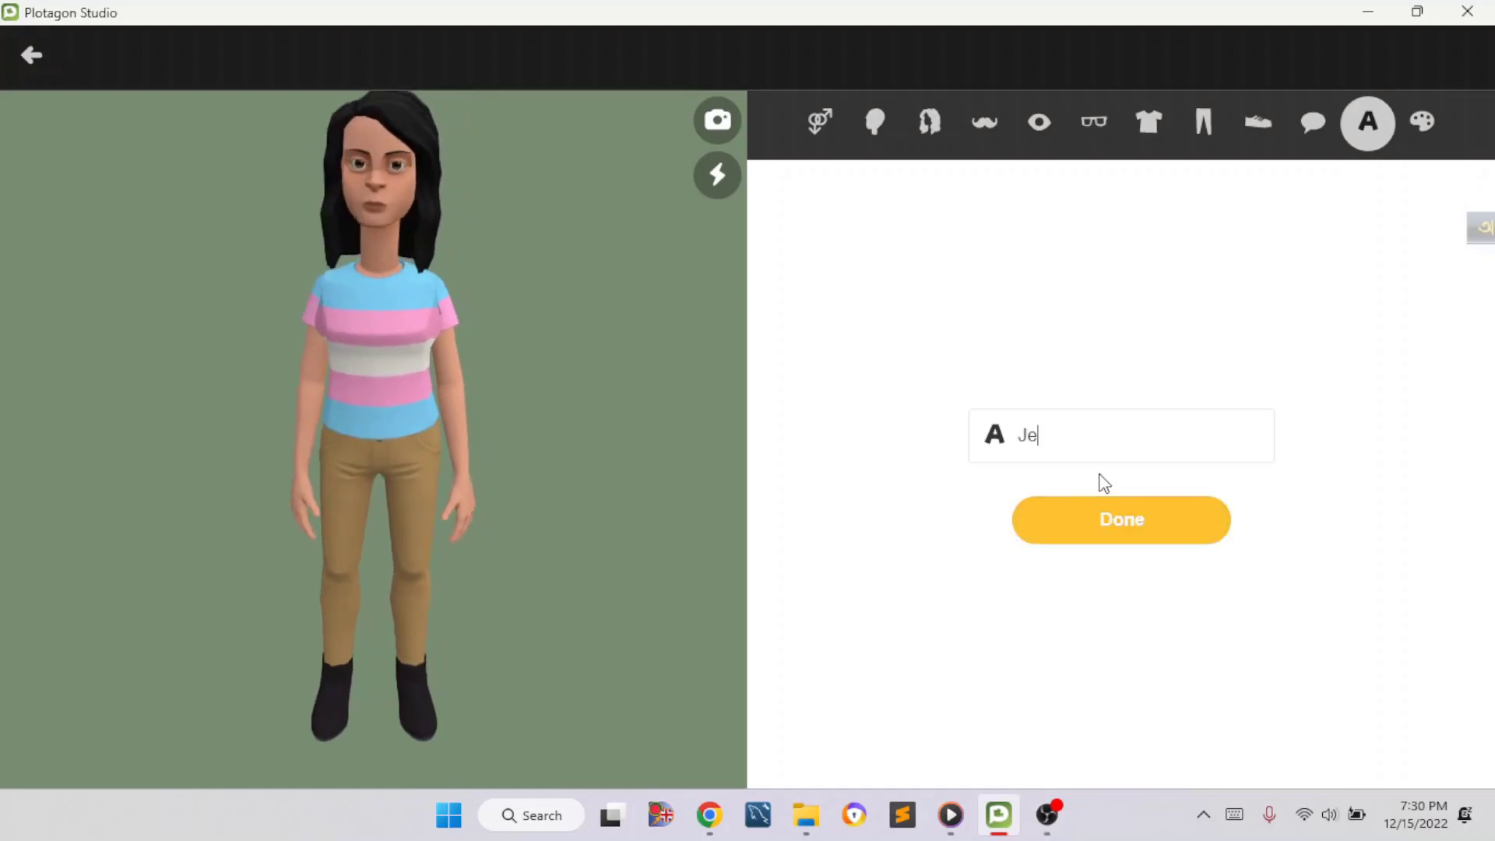
type("nny")
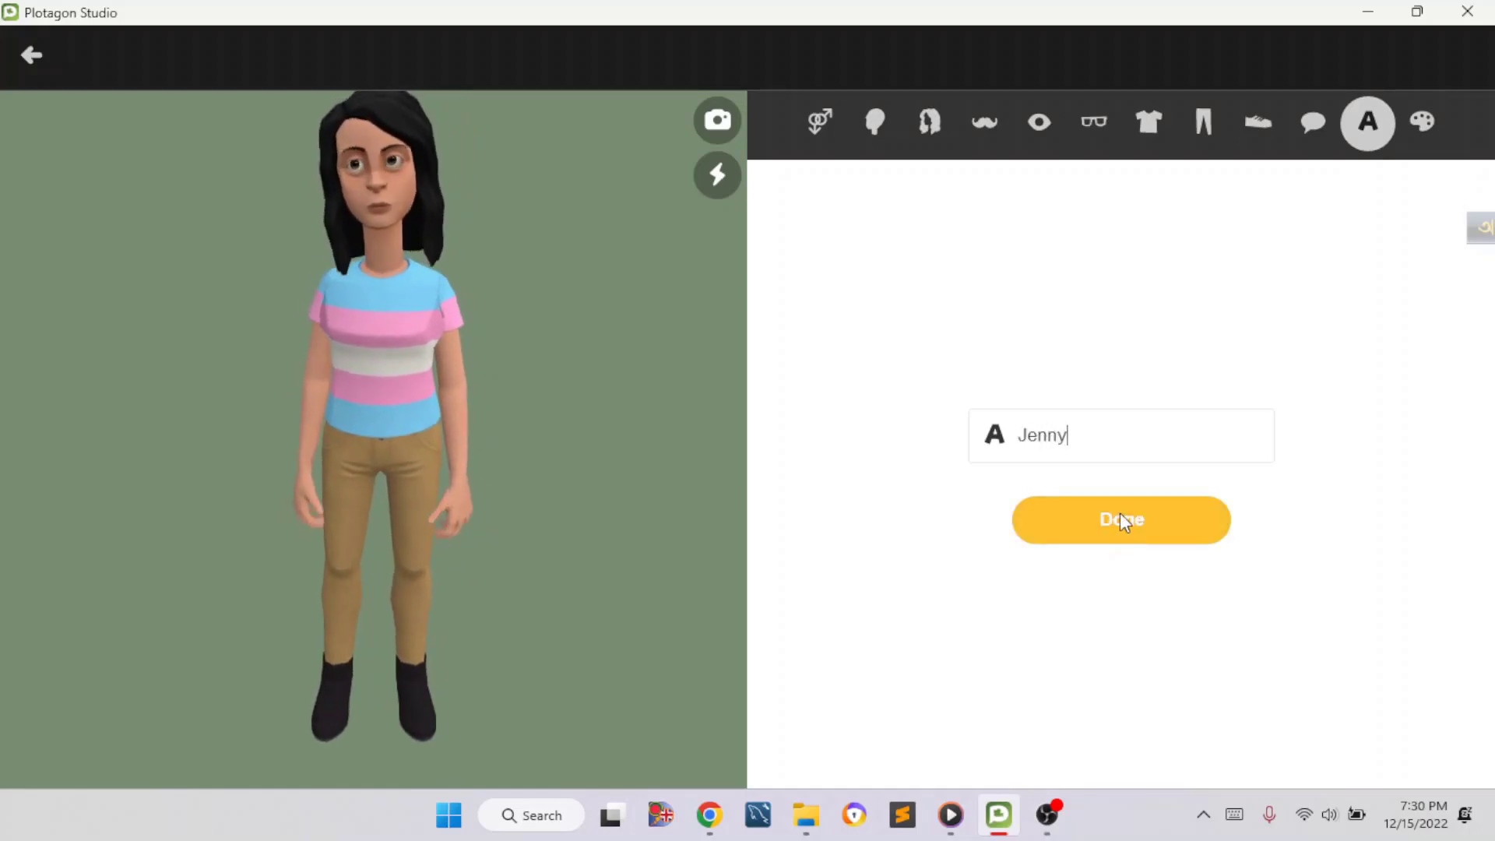
left_click(1109, 512)
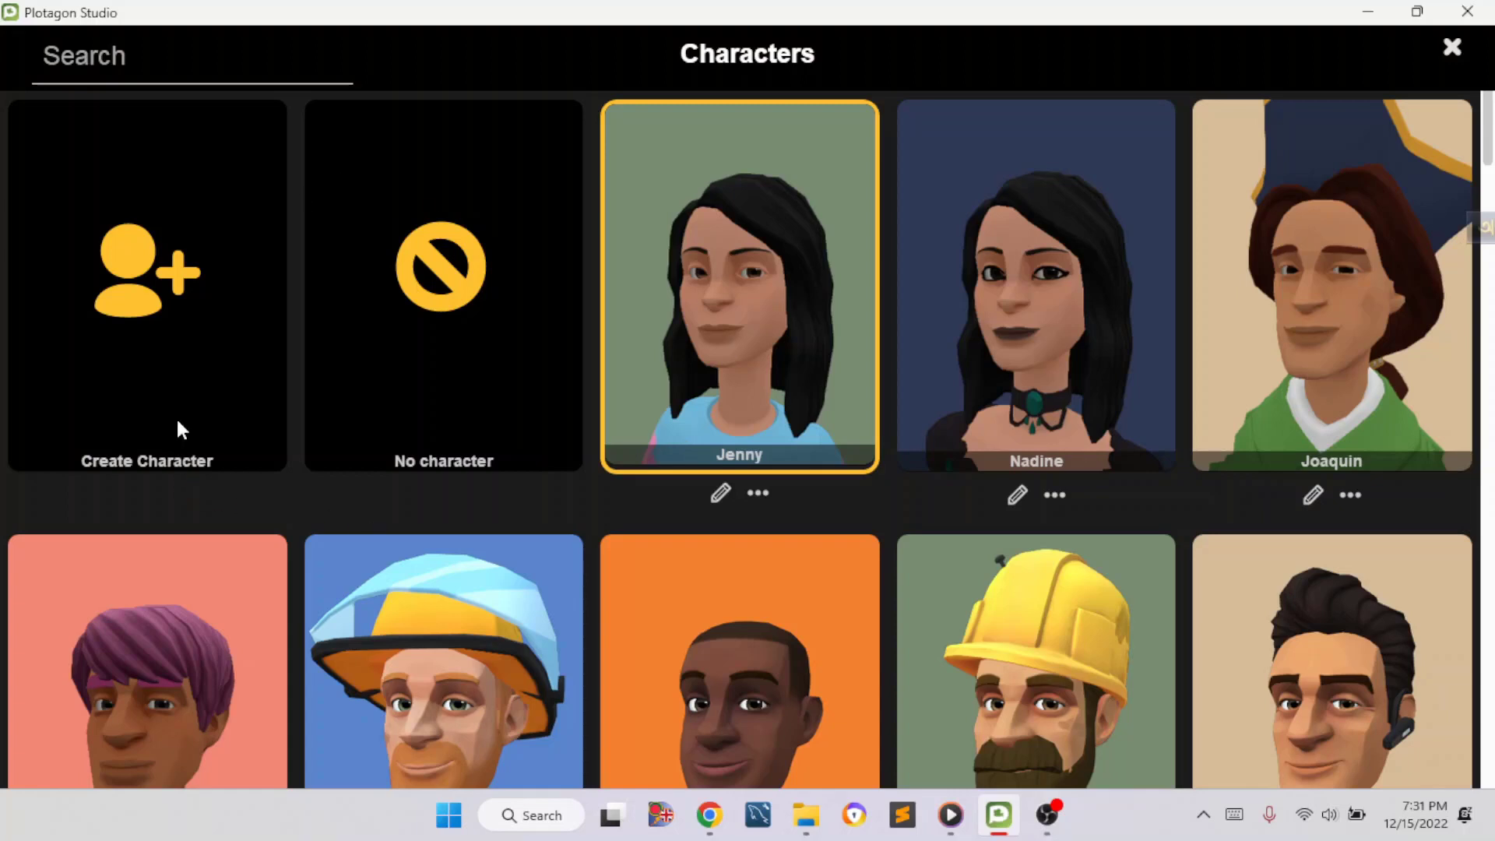
- Create a male character with light tan skin and short black hair
left_click(191, 388)
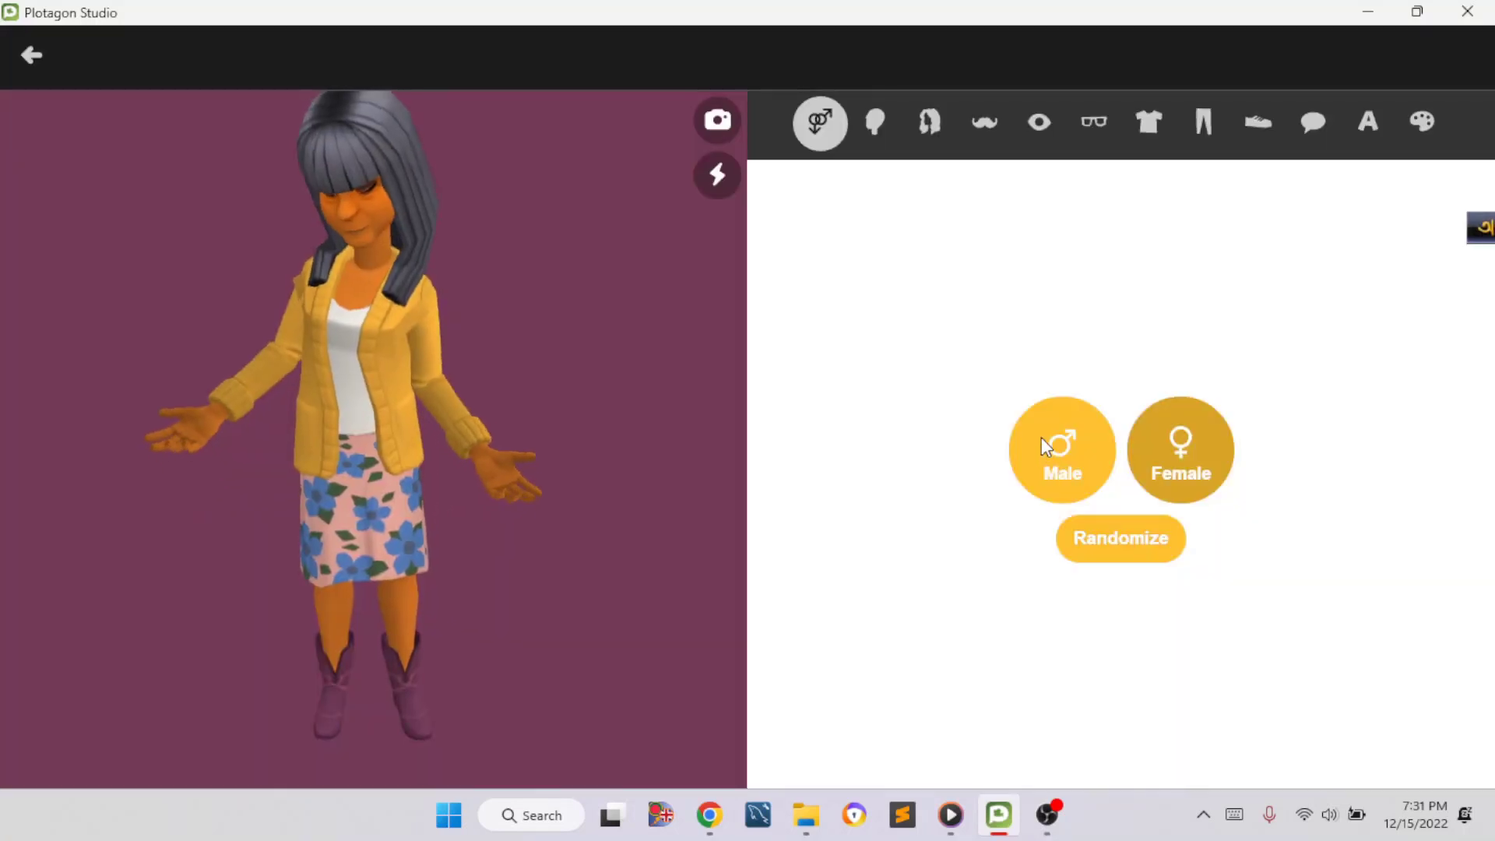
left_click(1042, 438)
left_click(878, 117)
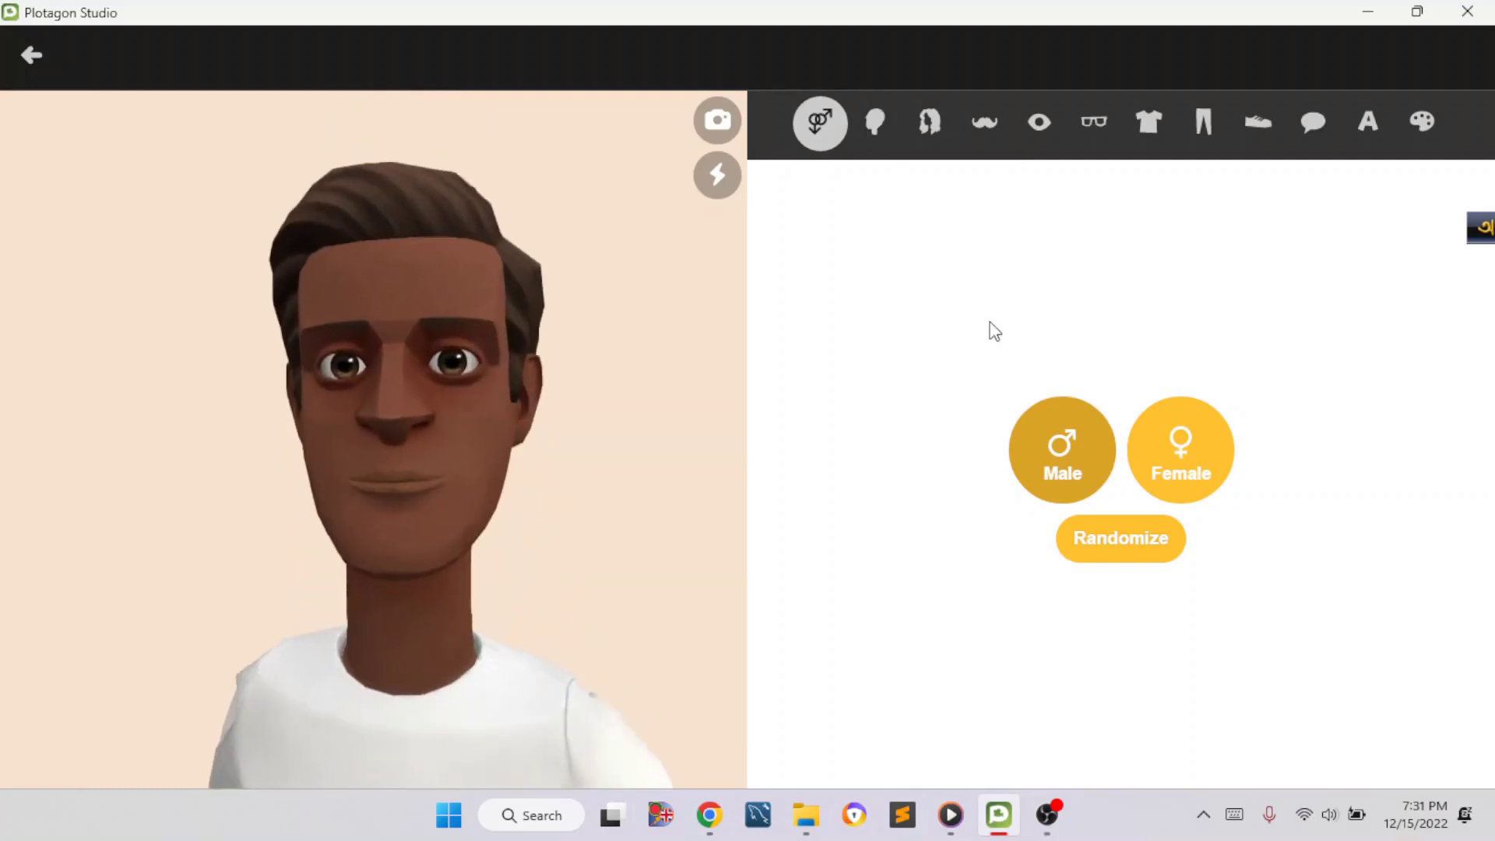
left_click(1123, 749)
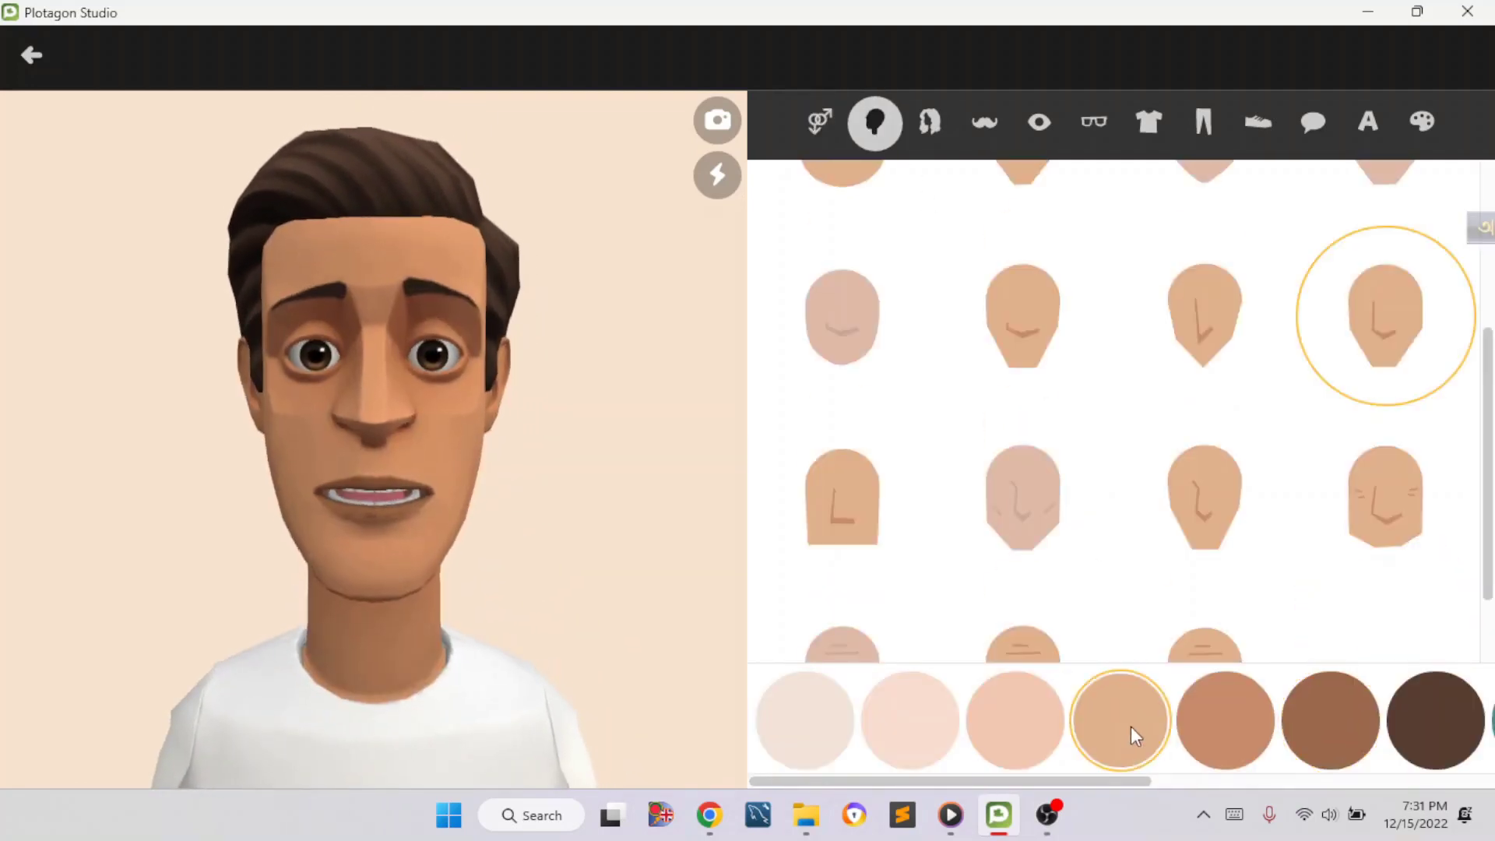
left_click(930, 122)
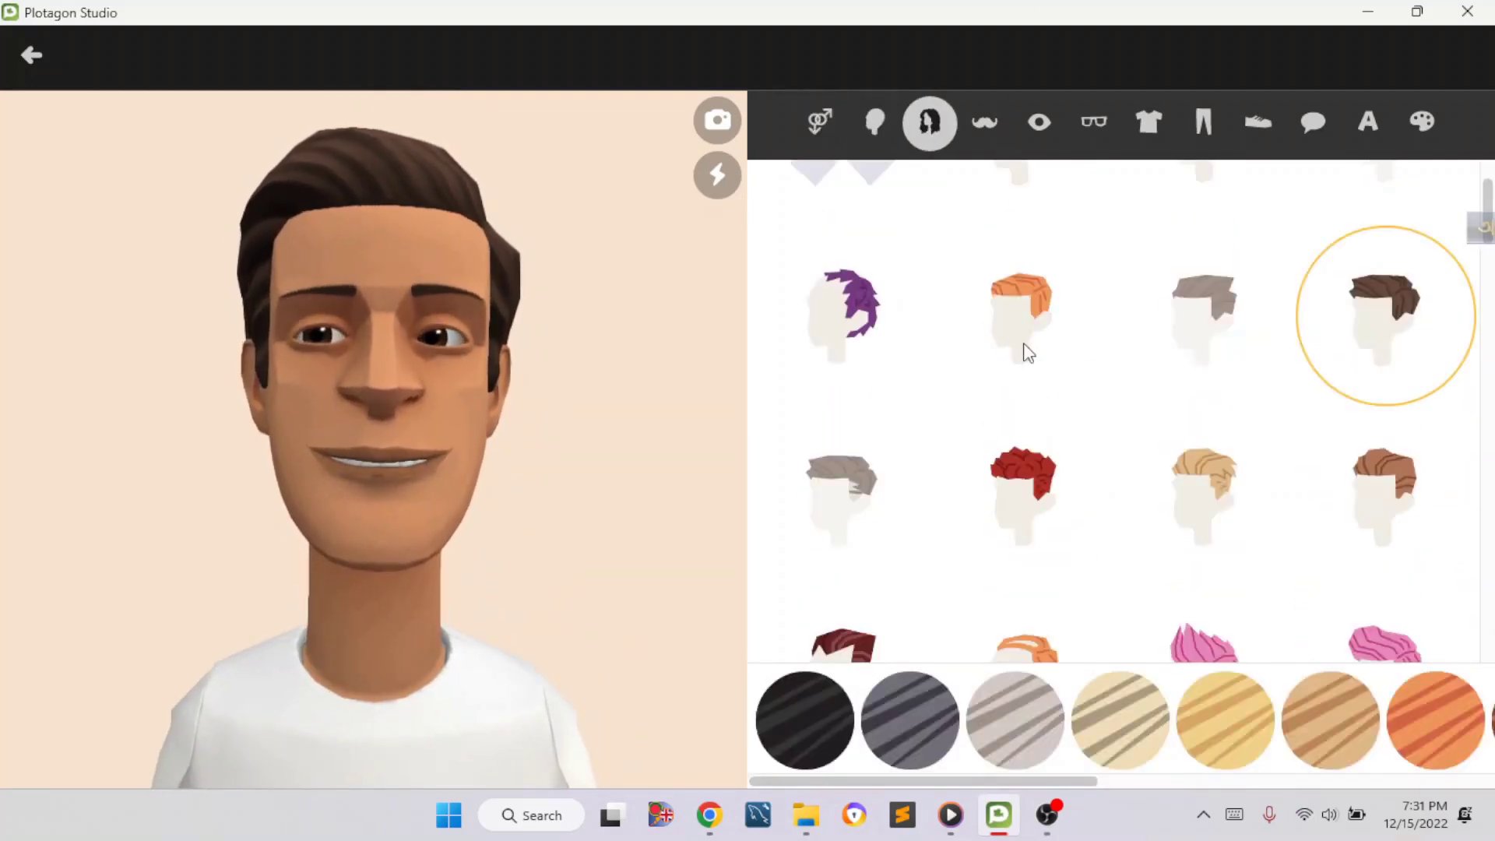
left_click(1044, 326)
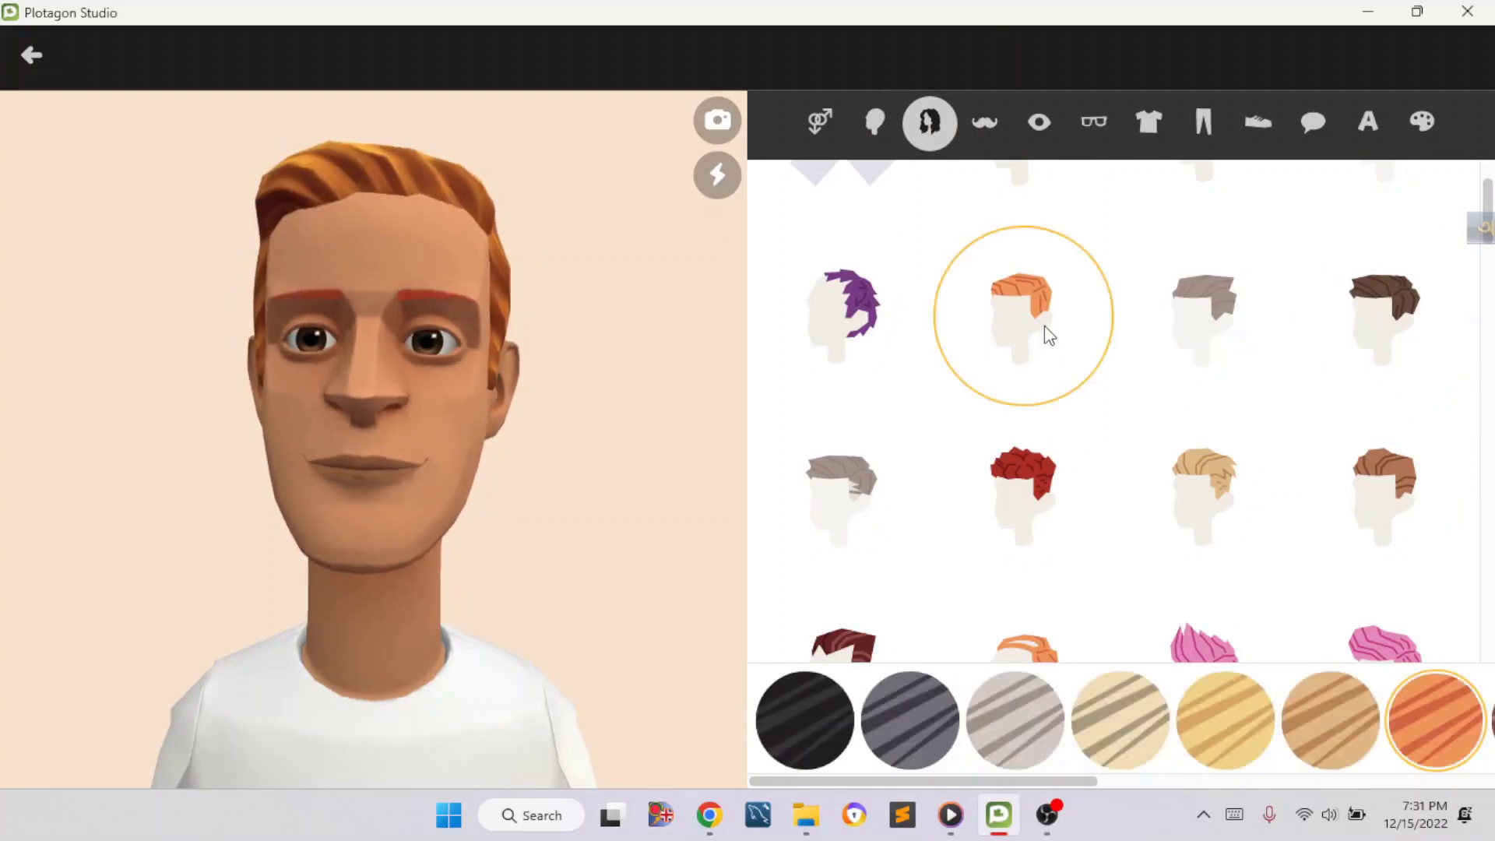
left_click(1390, 311)
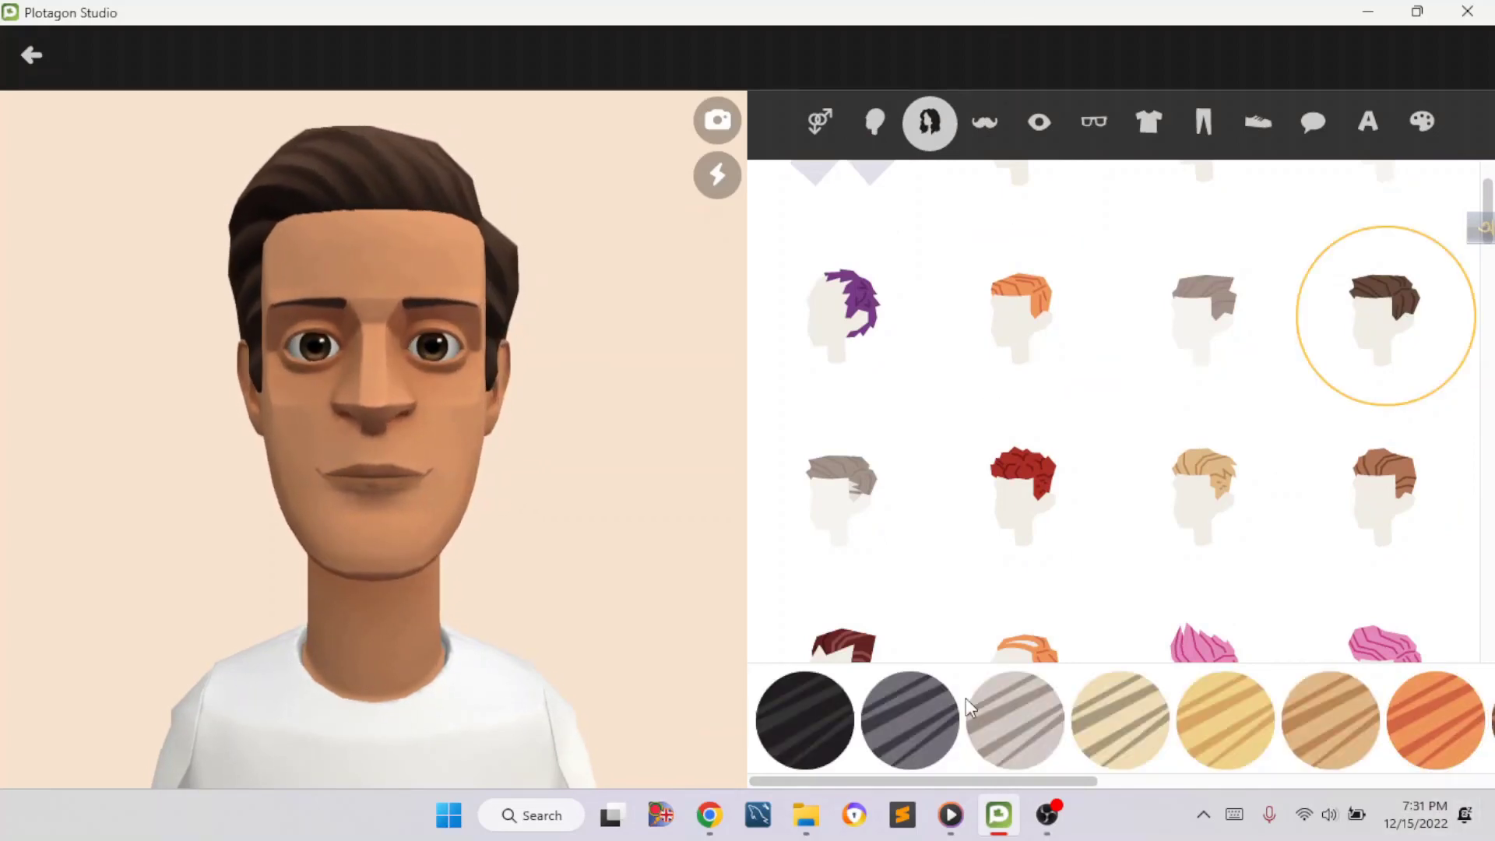
left_click(818, 716)
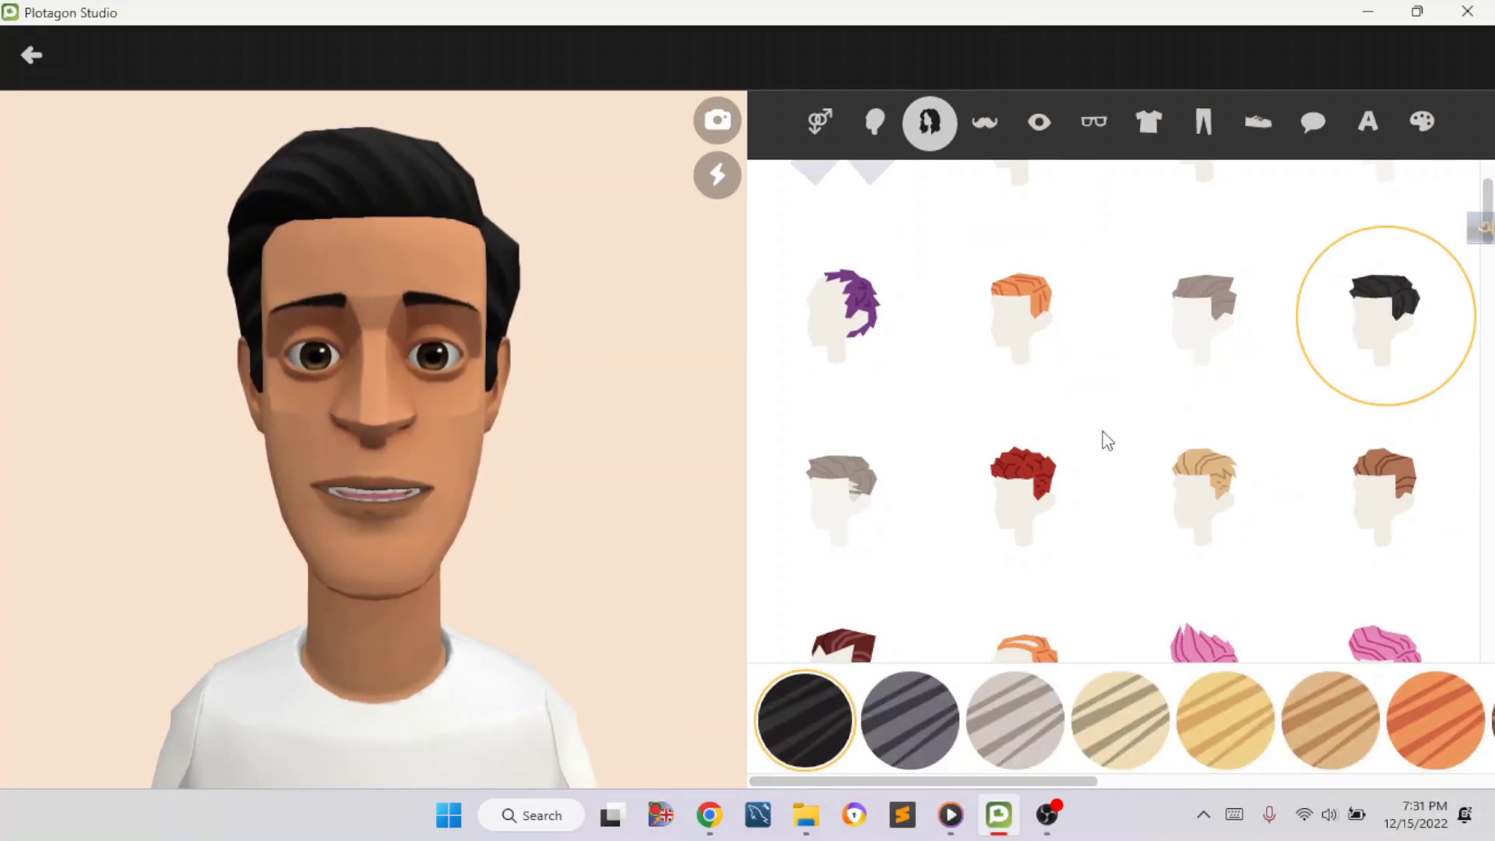
- Leave him without a moustache and set his eye colour to grey
left_click(983, 123)
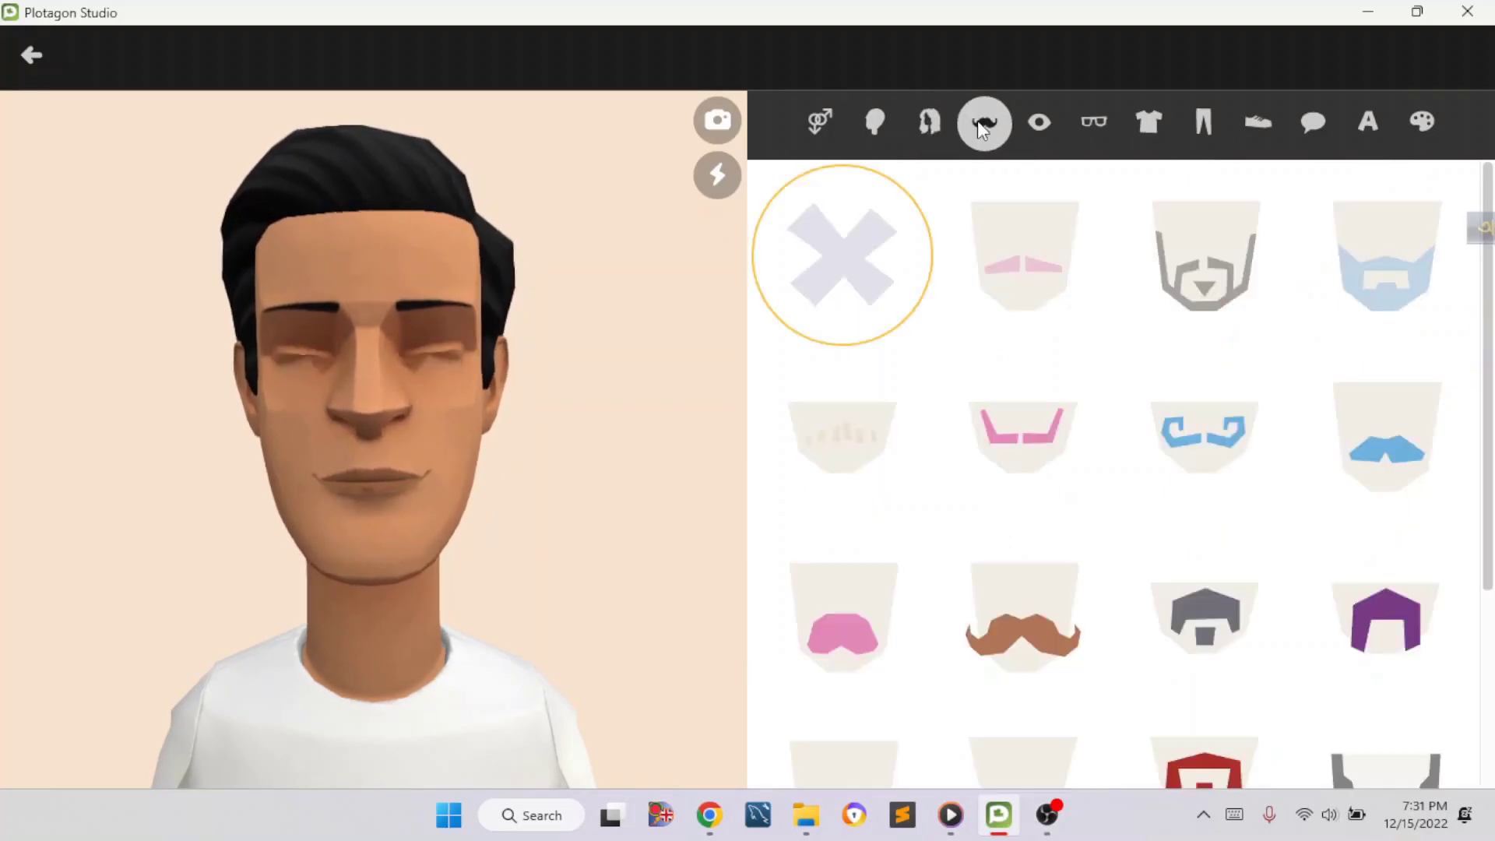
scroll(1040, 419, "down", 3)
scroll(1042, 425, "down", 1)
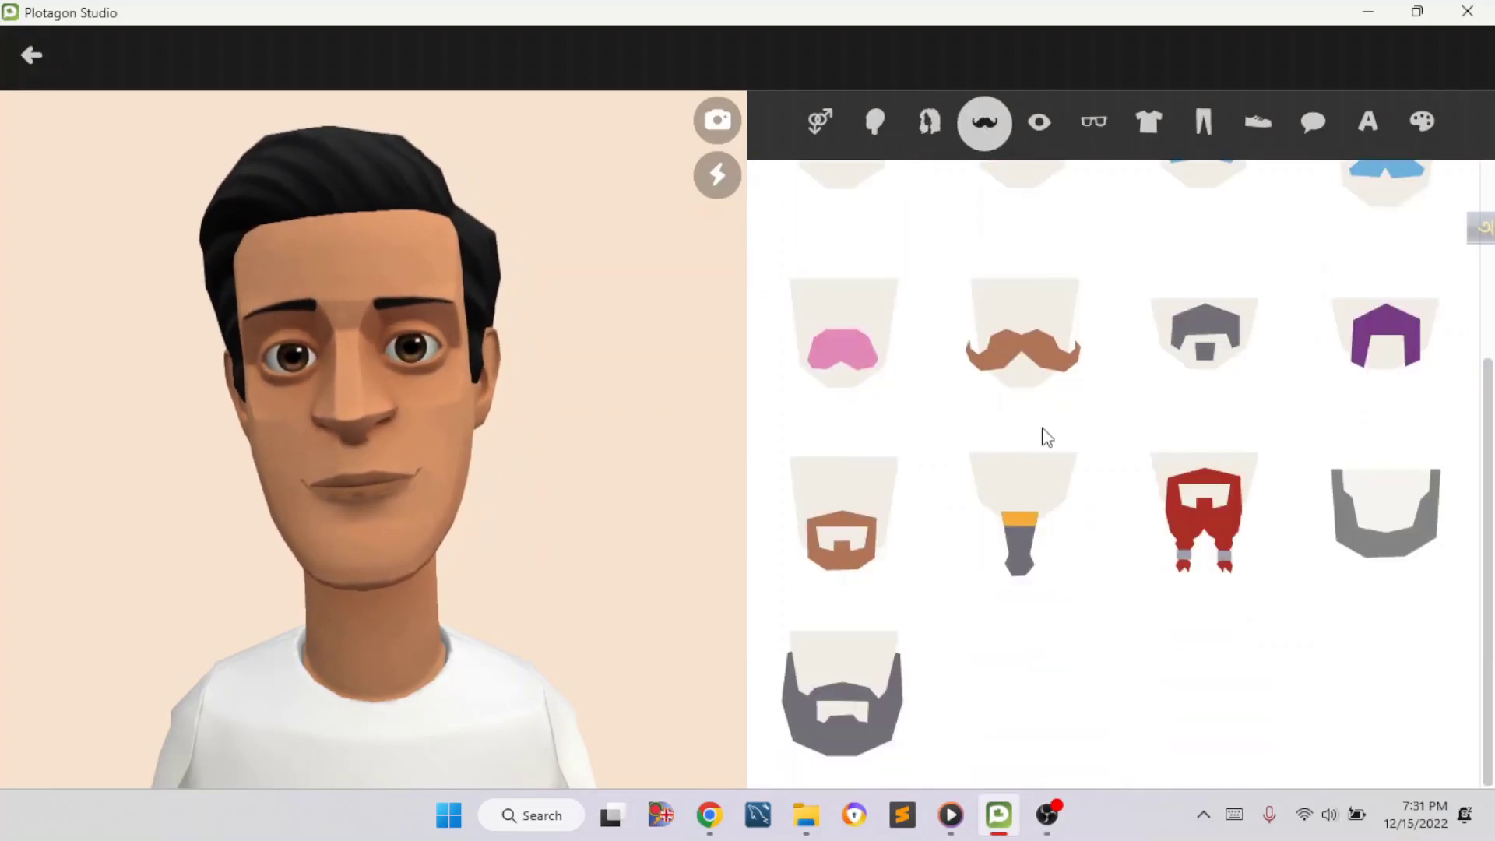
scroll(1041, 432, "up", 4)
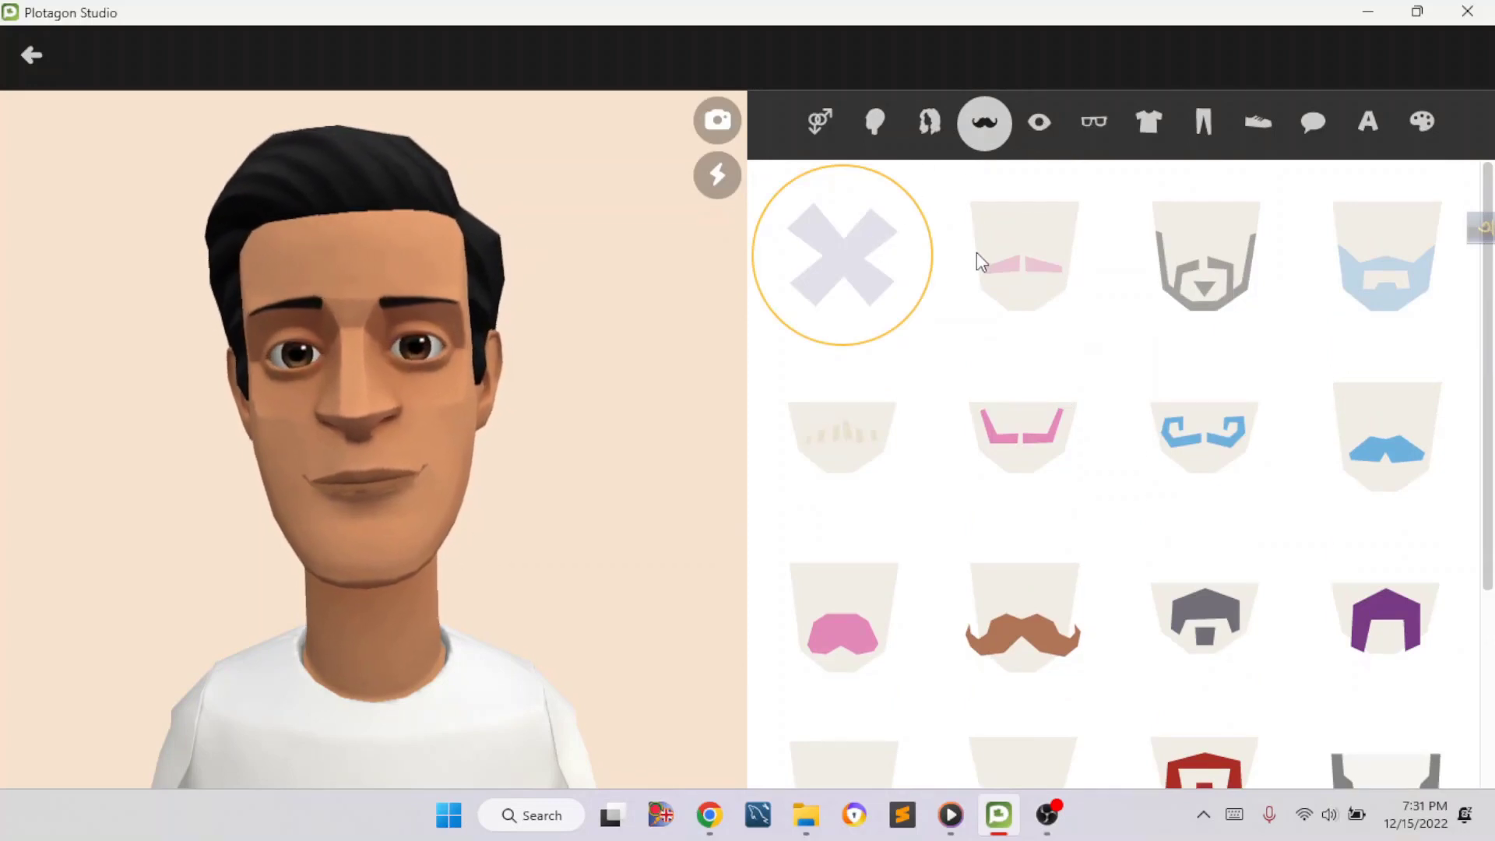
left_click(1034, 248)
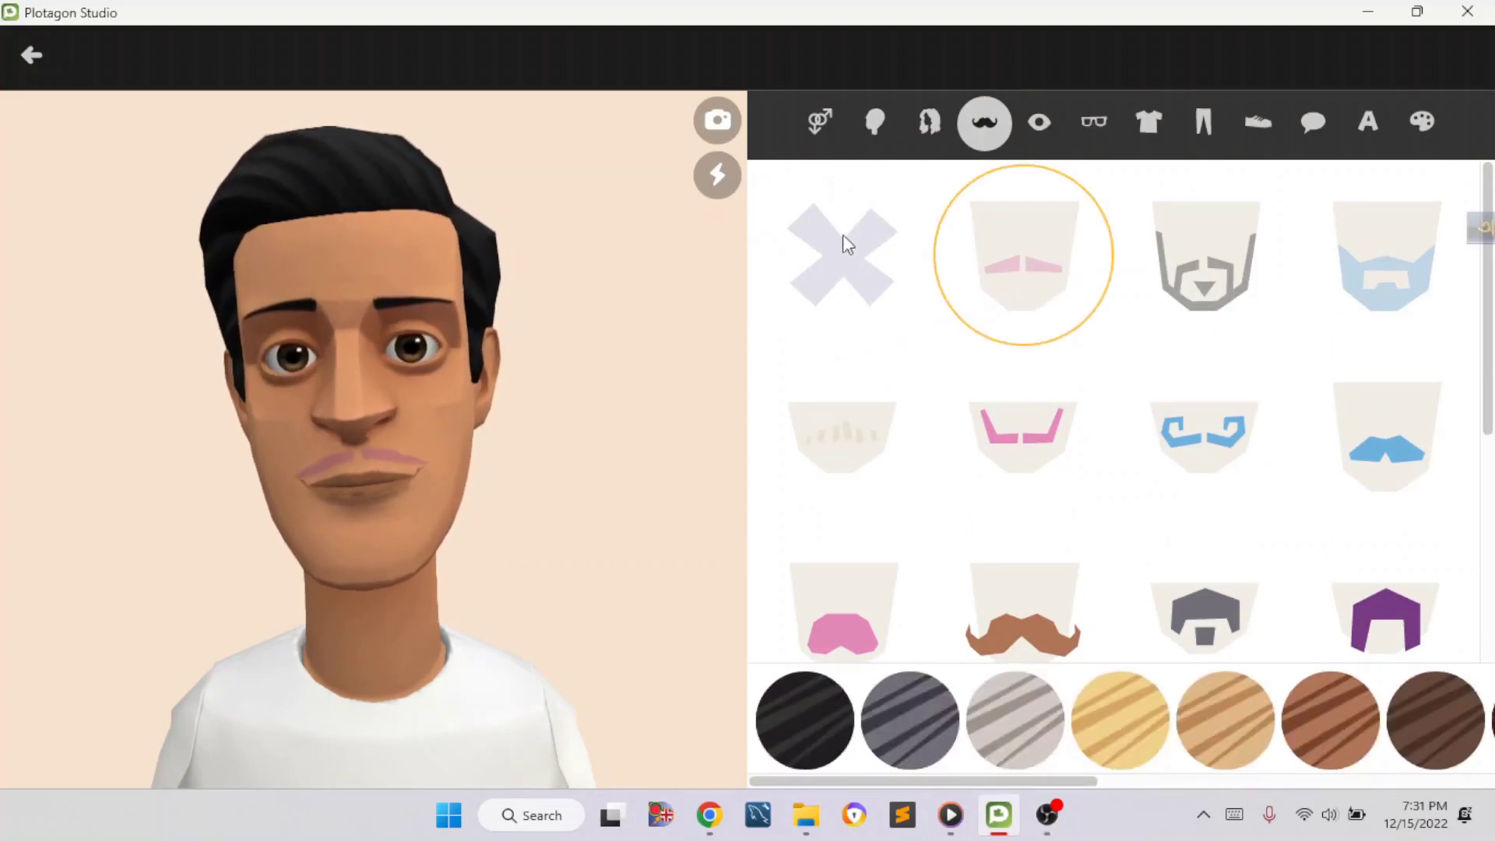
left_click(831, 250)
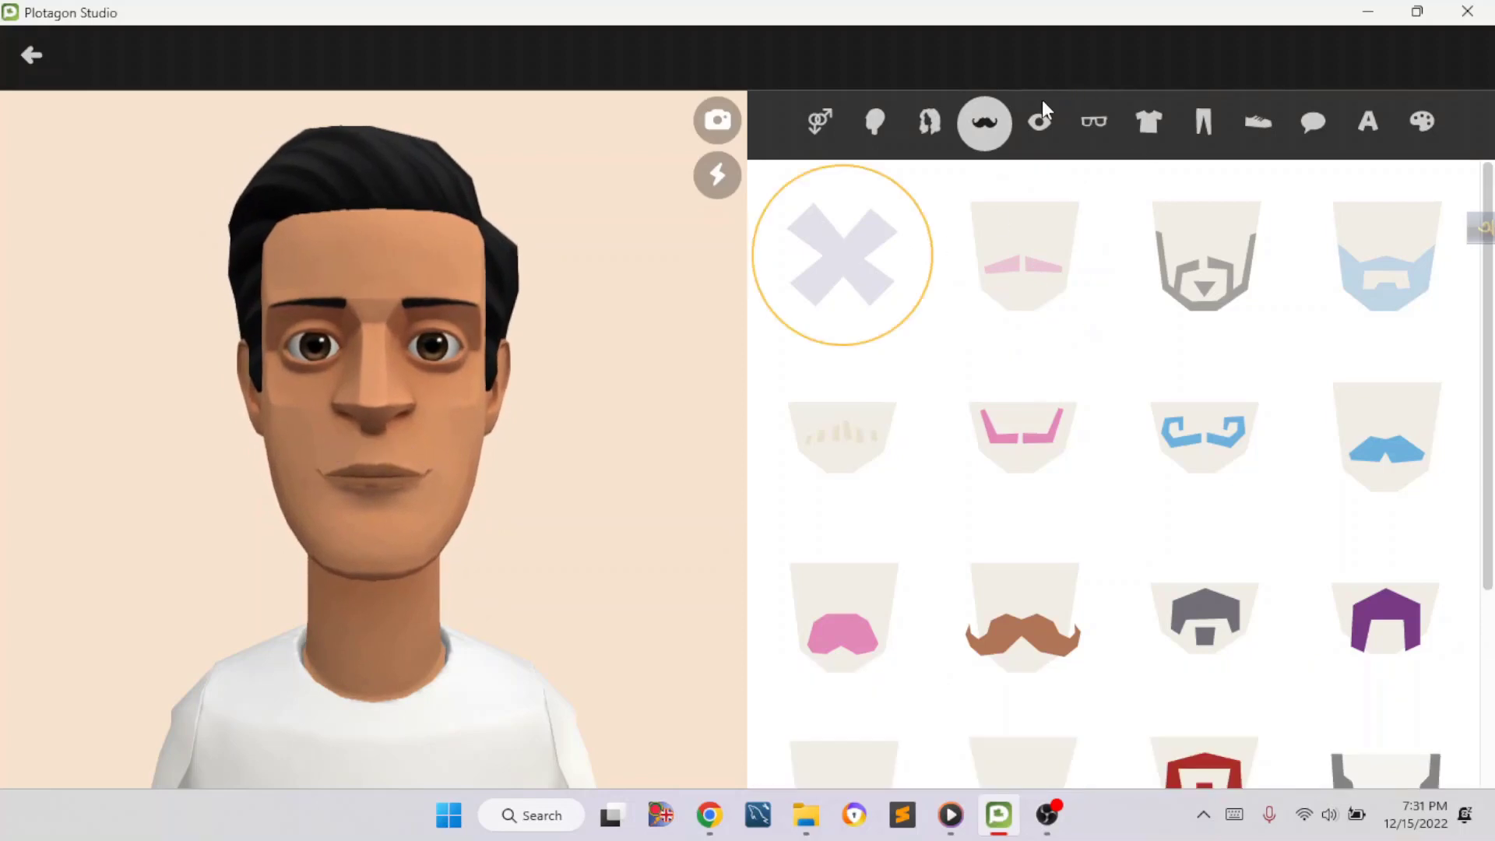
left_click(1041, 127)
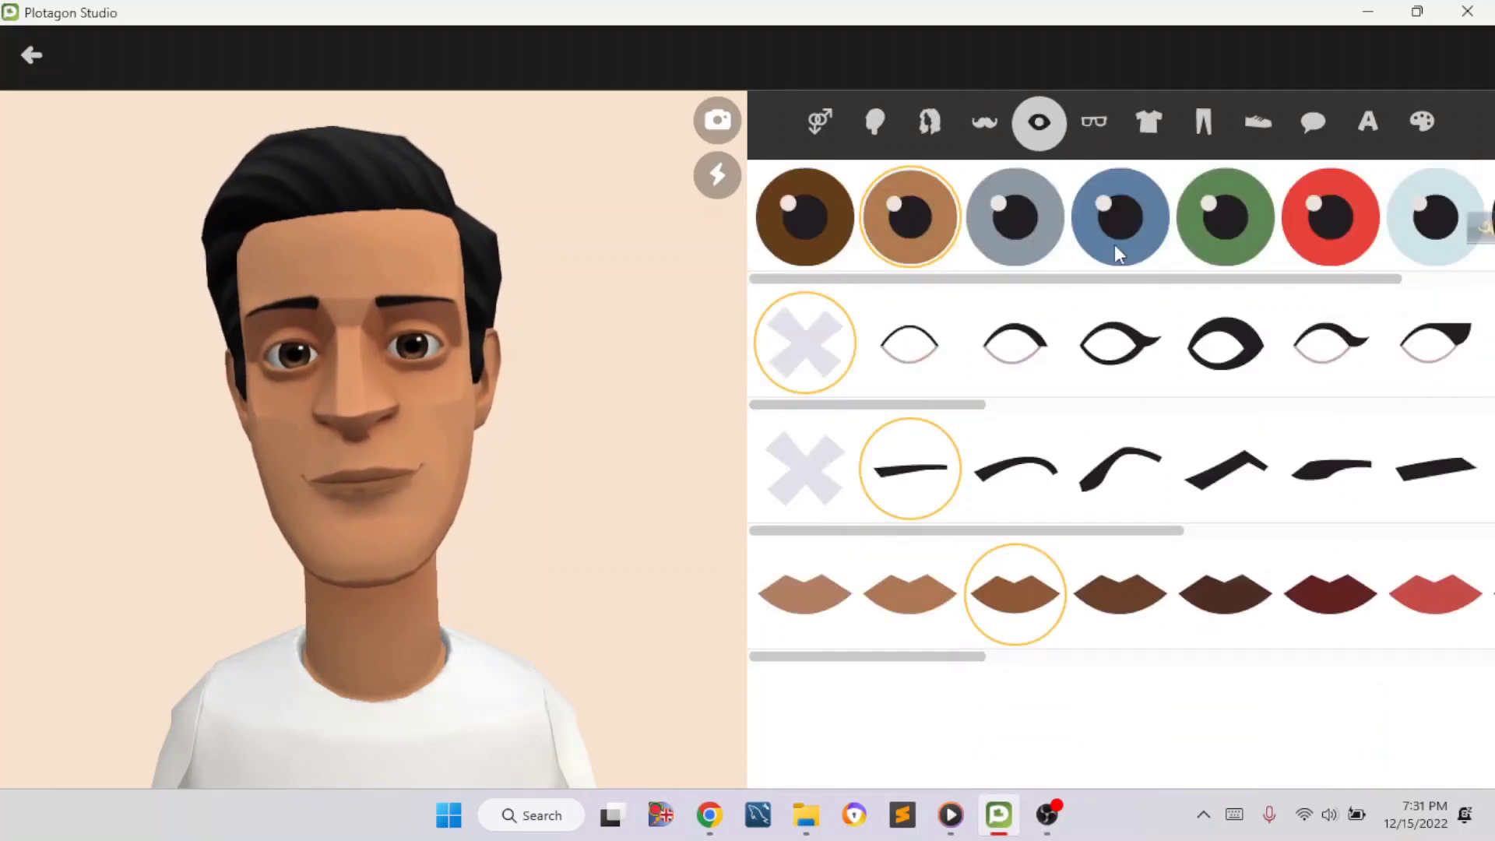
left_click(1017, 216)
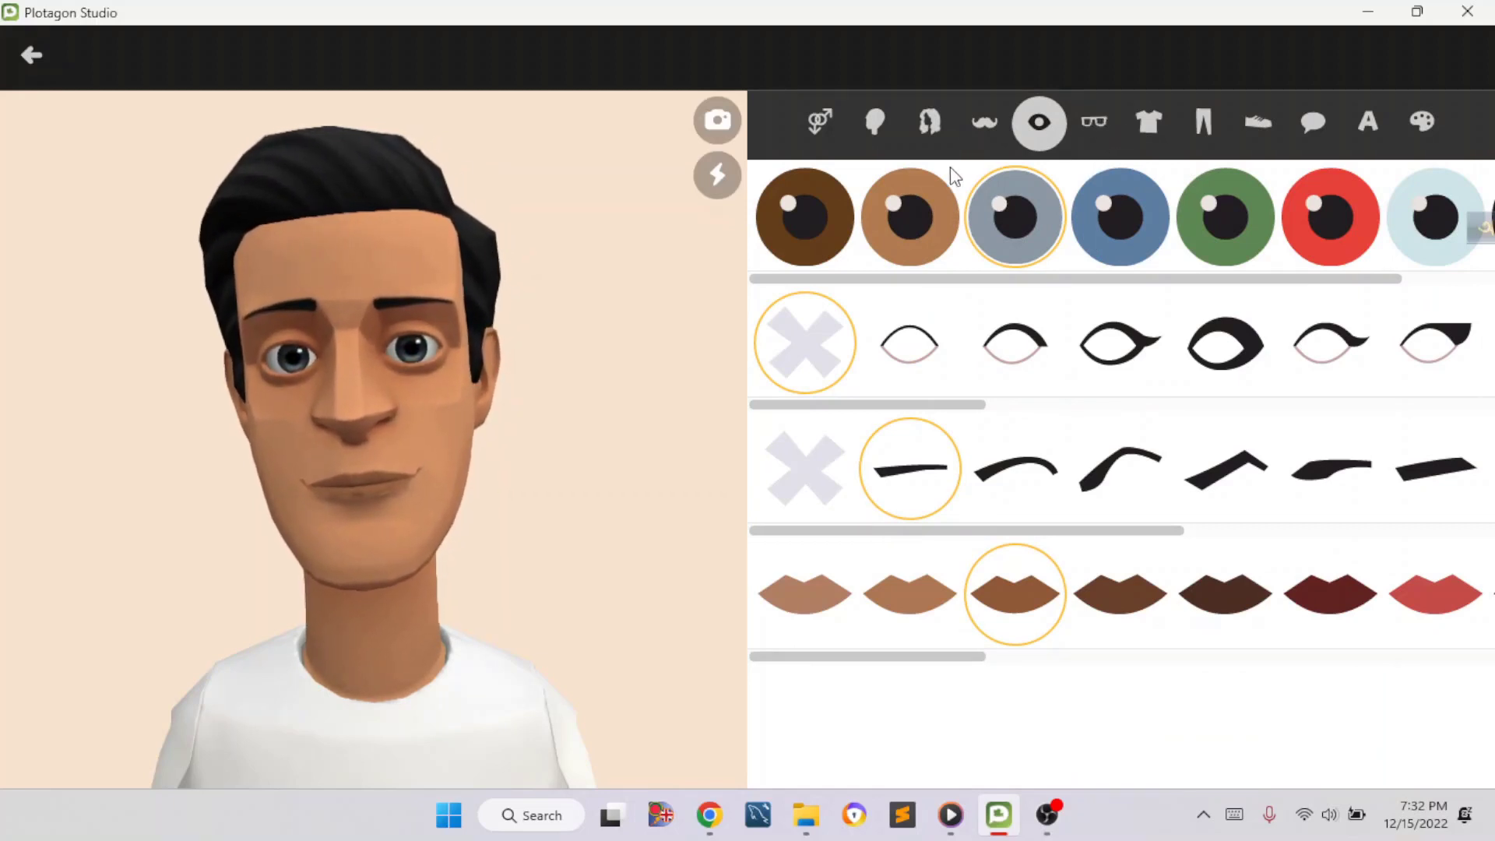
- After trying heart and mask glasses, leave him with no glasses
left_click(1100, 118)
scroll(1095, 351, "down", 4)
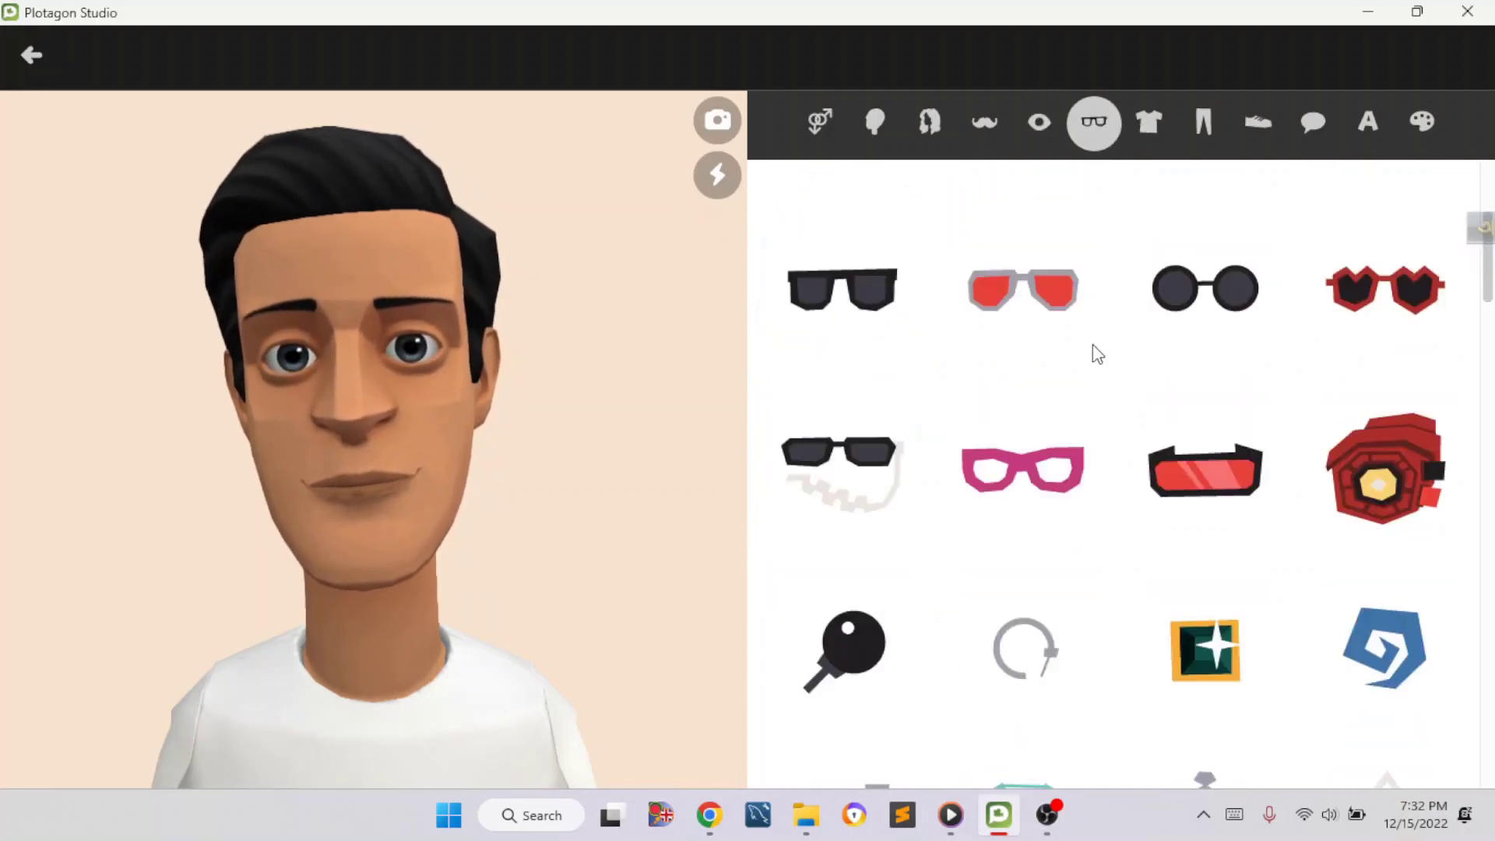
scroll(1098, 355, "down", 2)
scroll(1092, 344, "up", 3)
left_click(1385, 288)
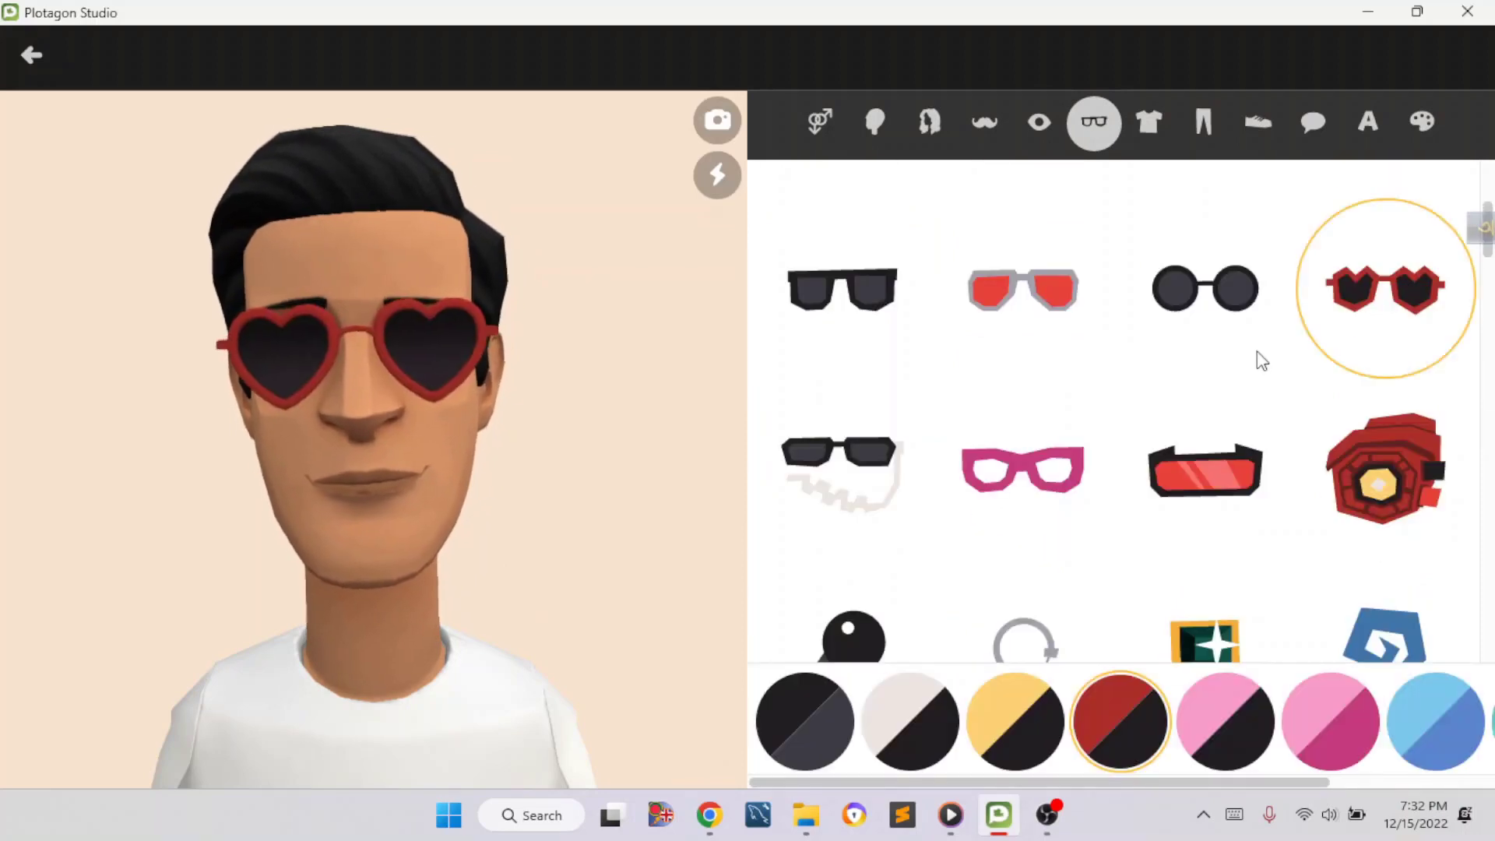
left_click(1046, 477)
scroll(1059, 468, "up", 3)
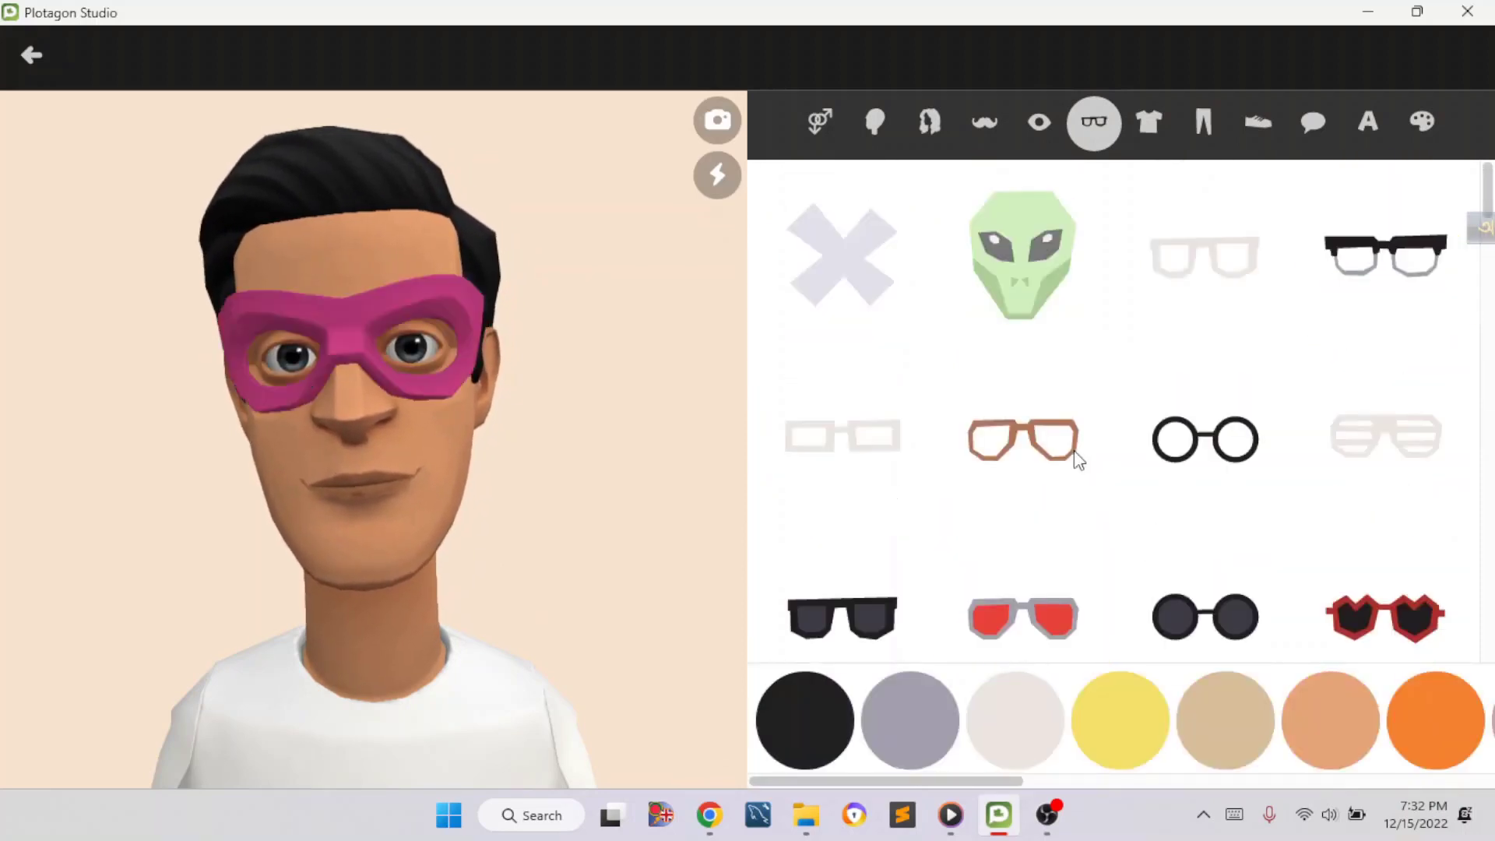
left_click(878, 261)
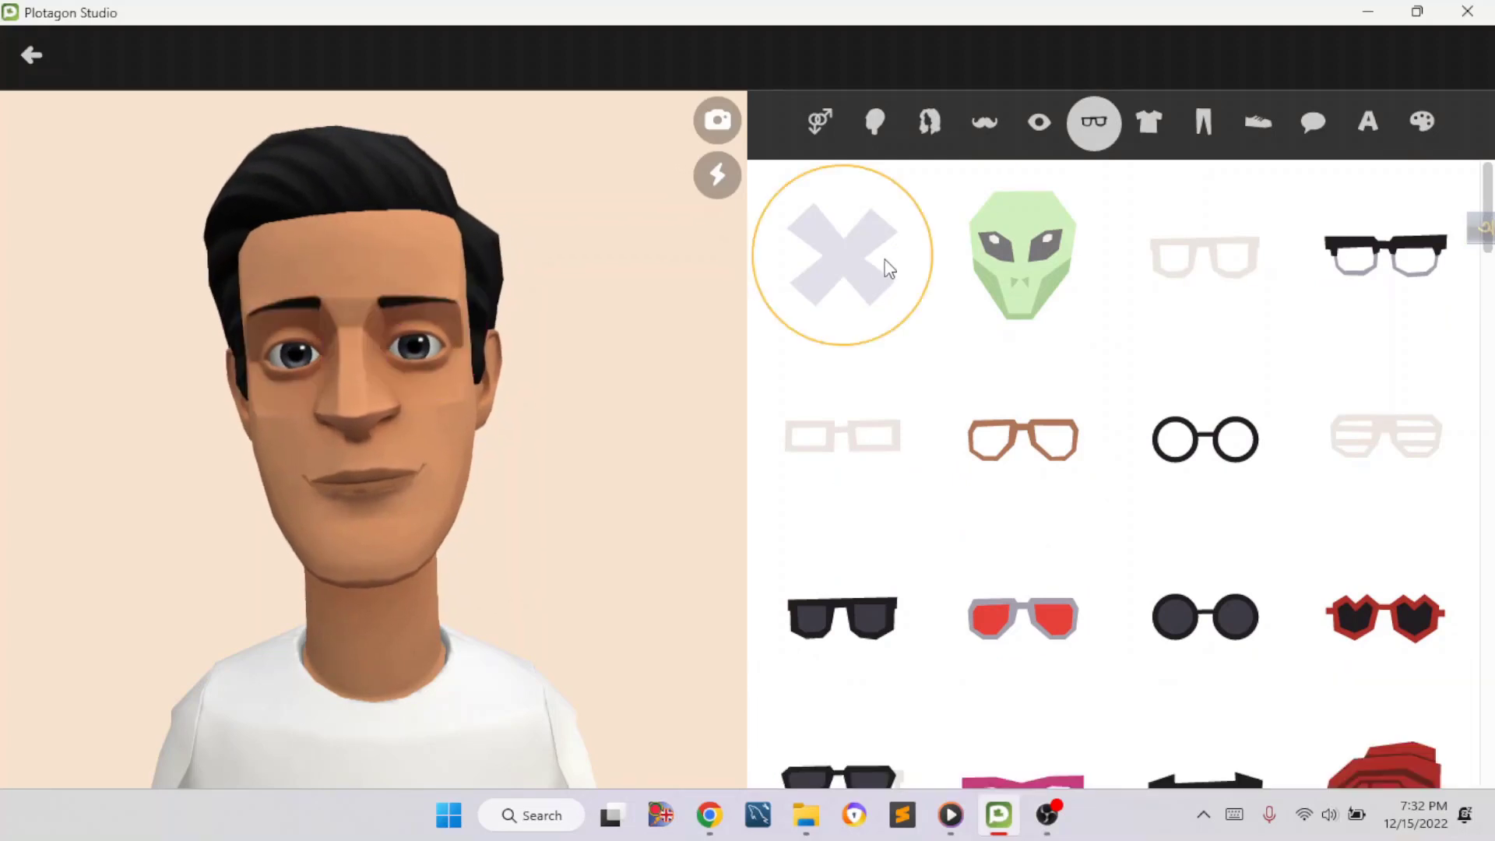
- Dress him in the button-up shirt coloured white
left_click(1146, 123)
scroll(1098, 331, "down", 5)
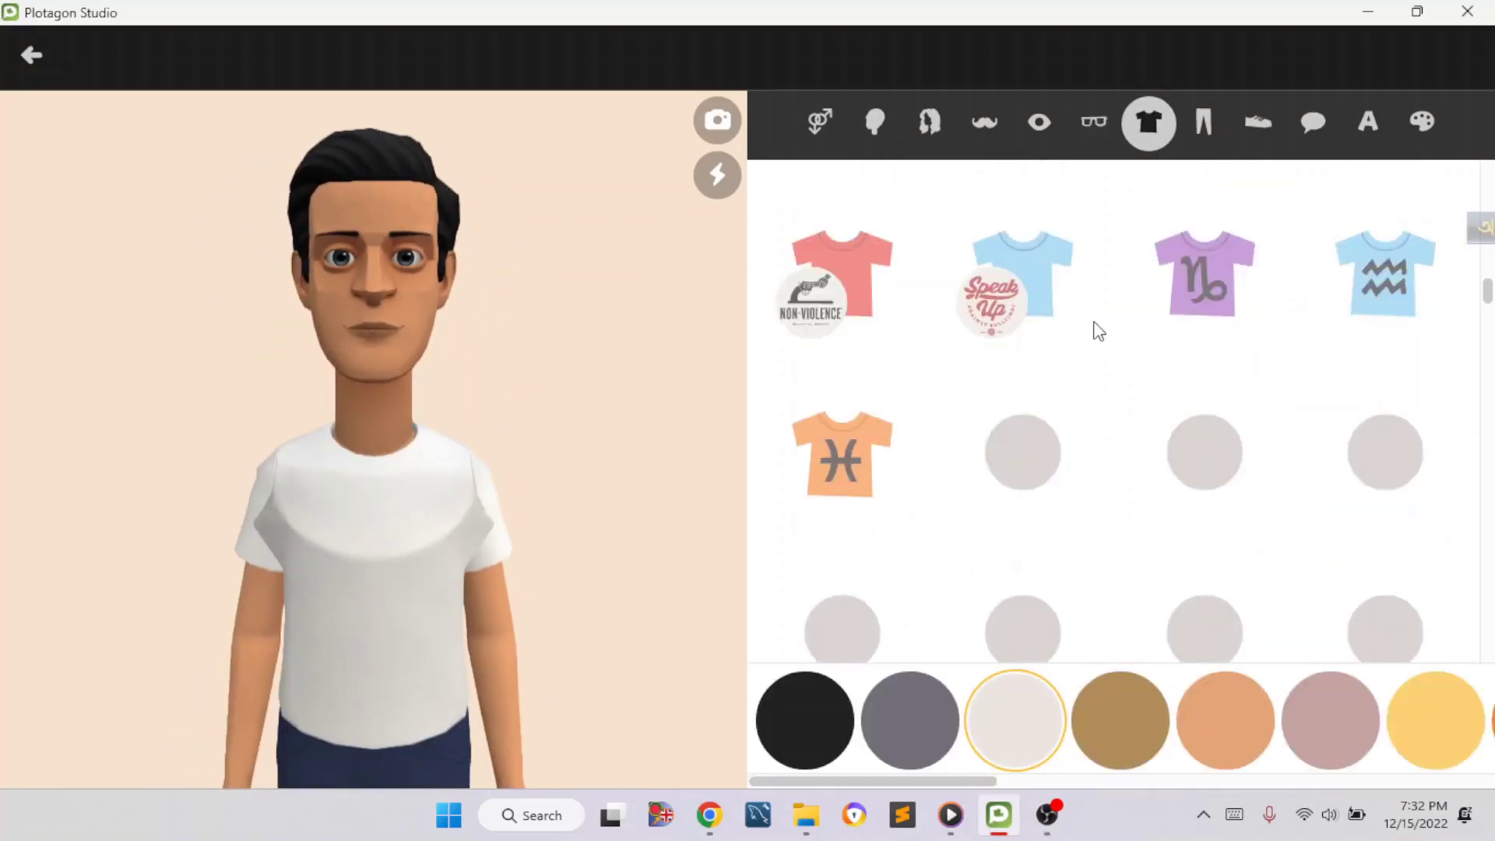
scroll(1095, 331, "down", 6)
left_click(1087, 255)
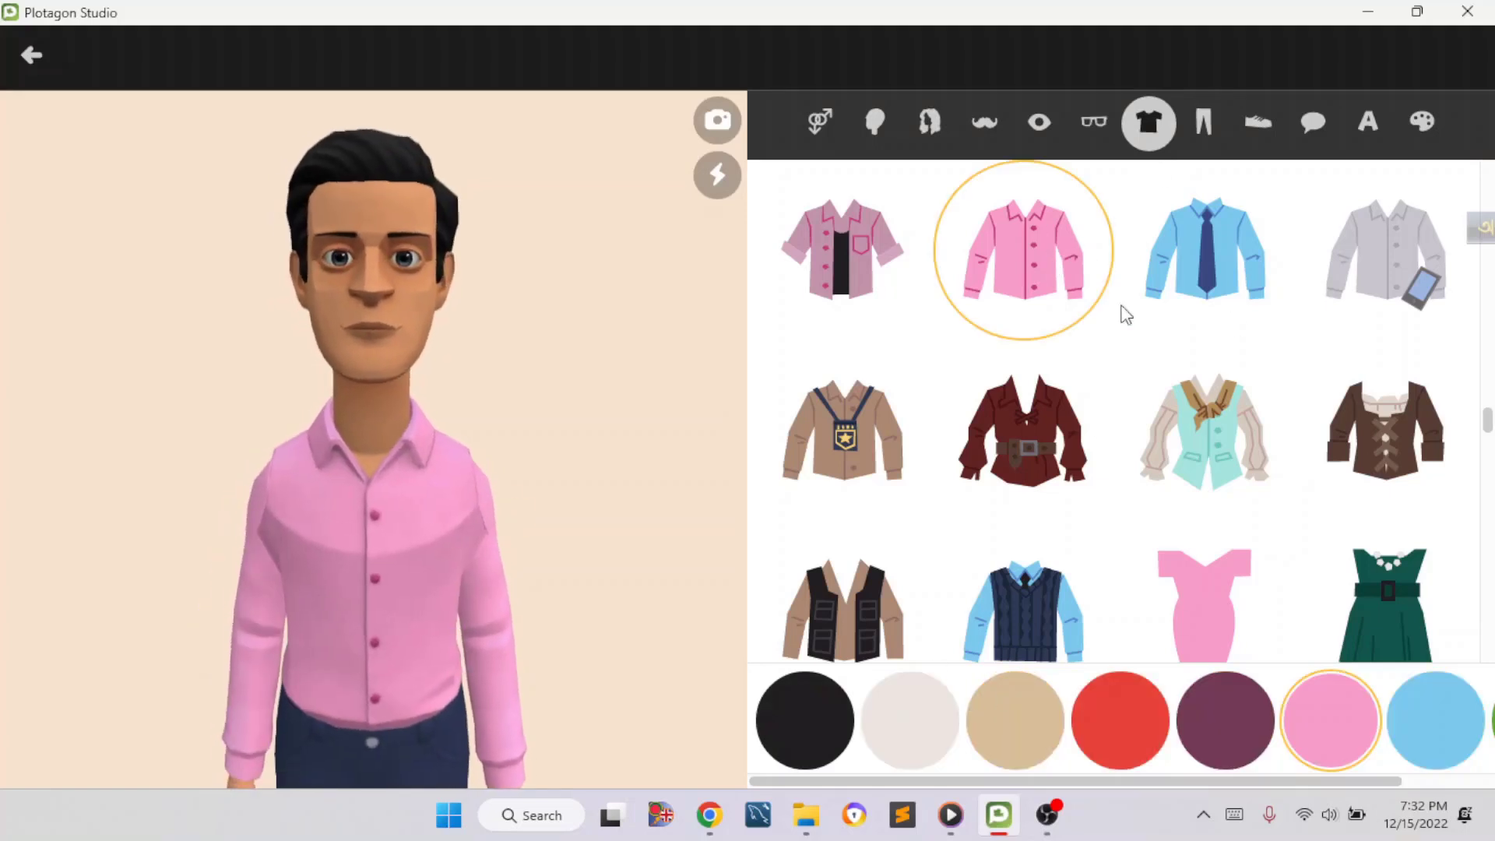
left_click(915, 718)
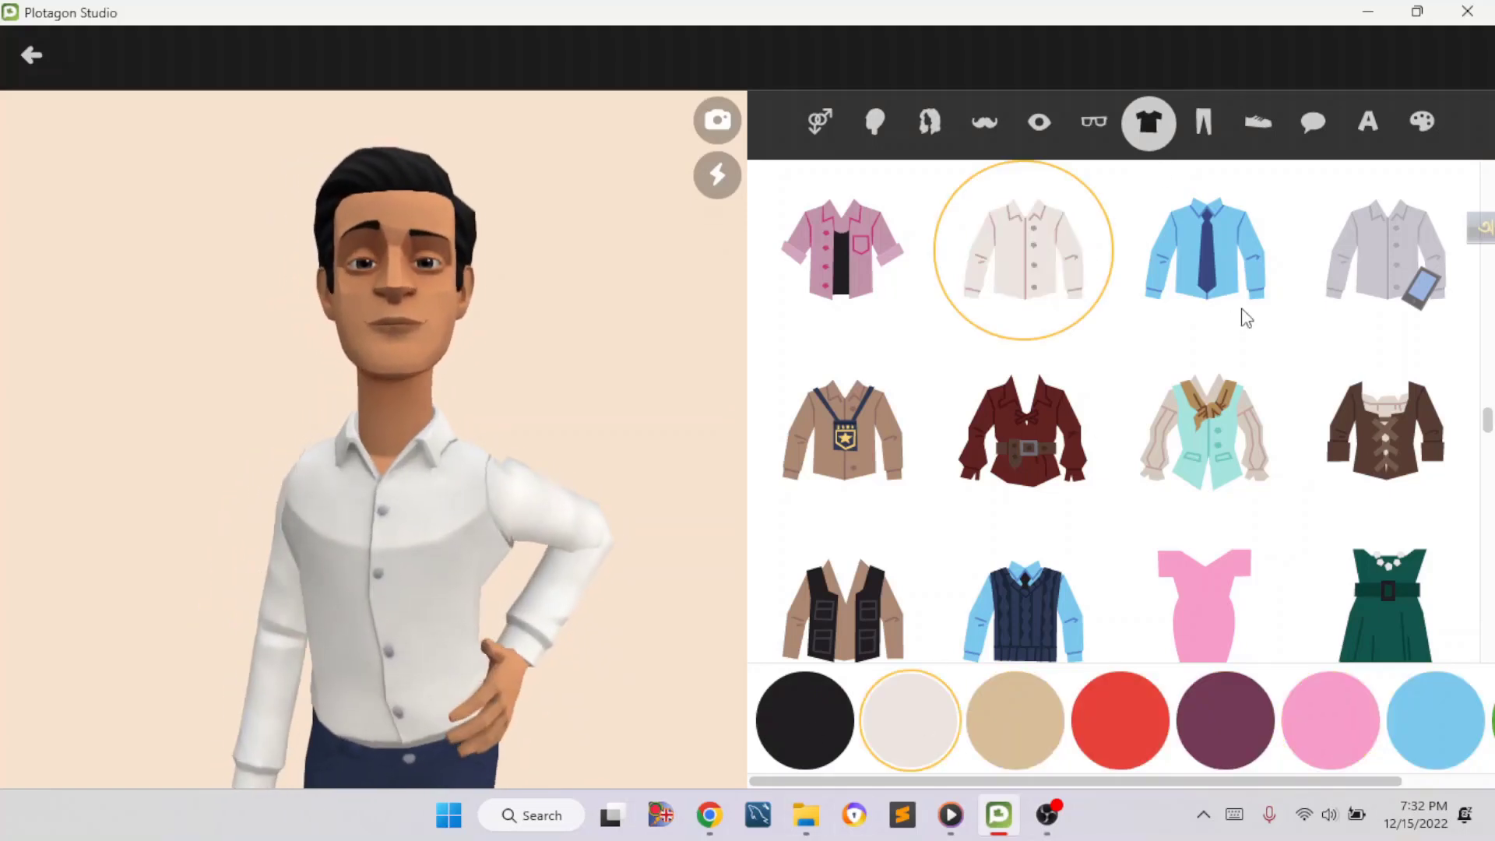
- Make his trousers black
left_click(1204, 121)
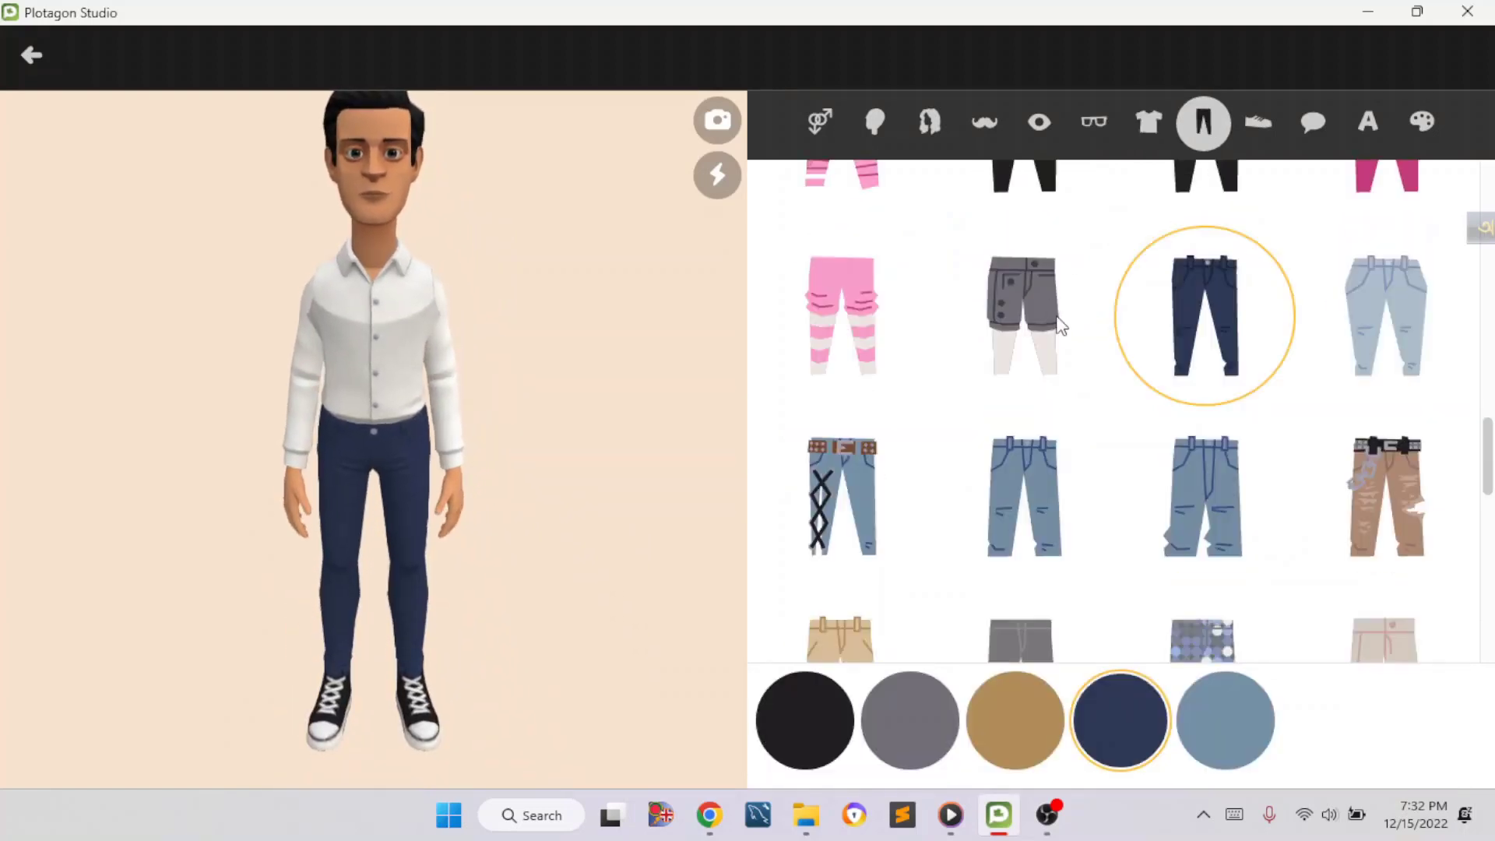
scroll(1349, 338, "down", 3)
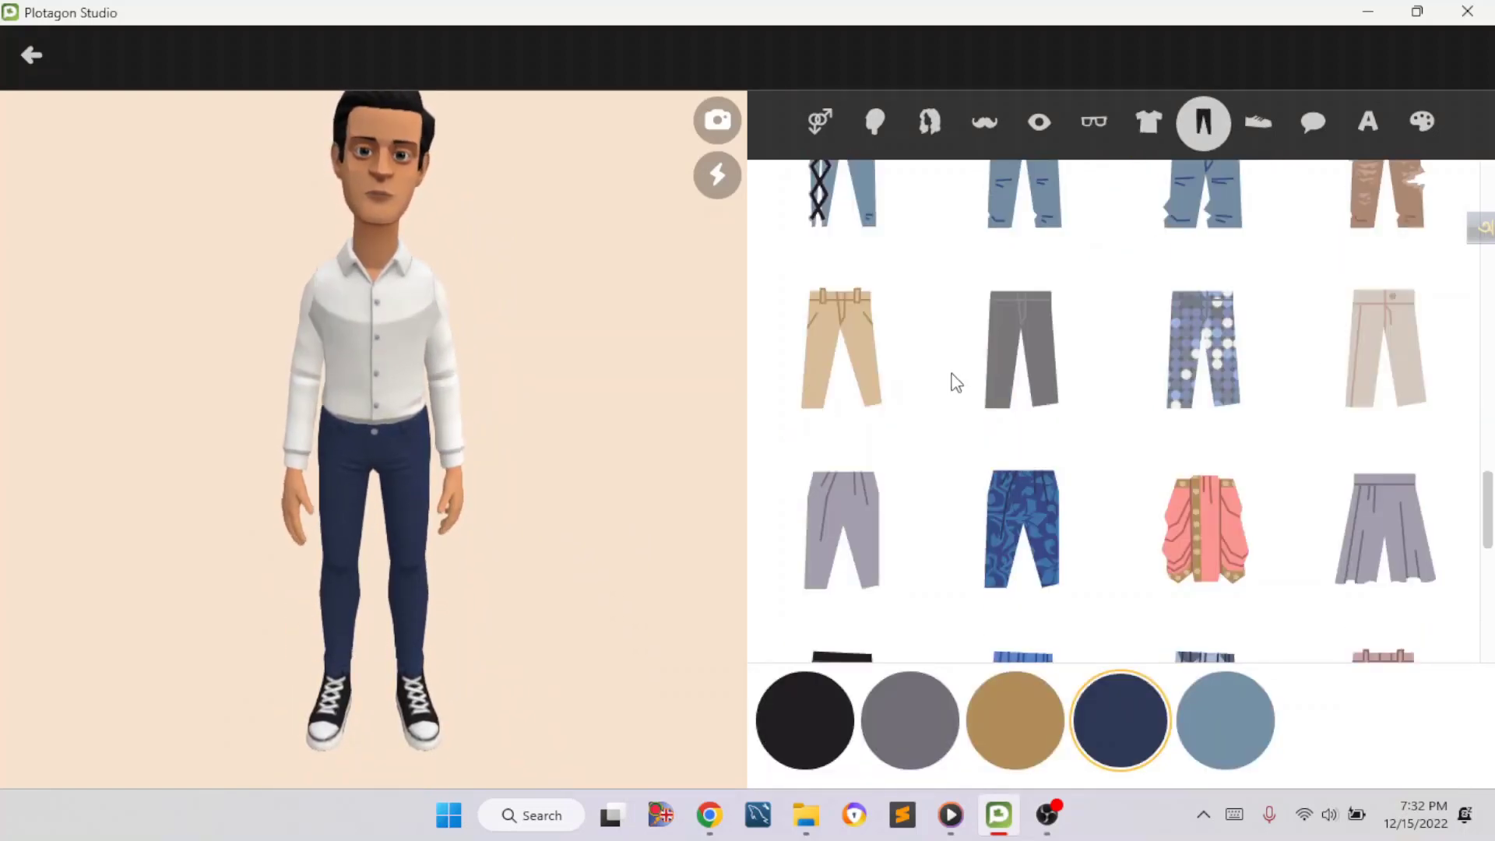
mouse_move(1036, 834)
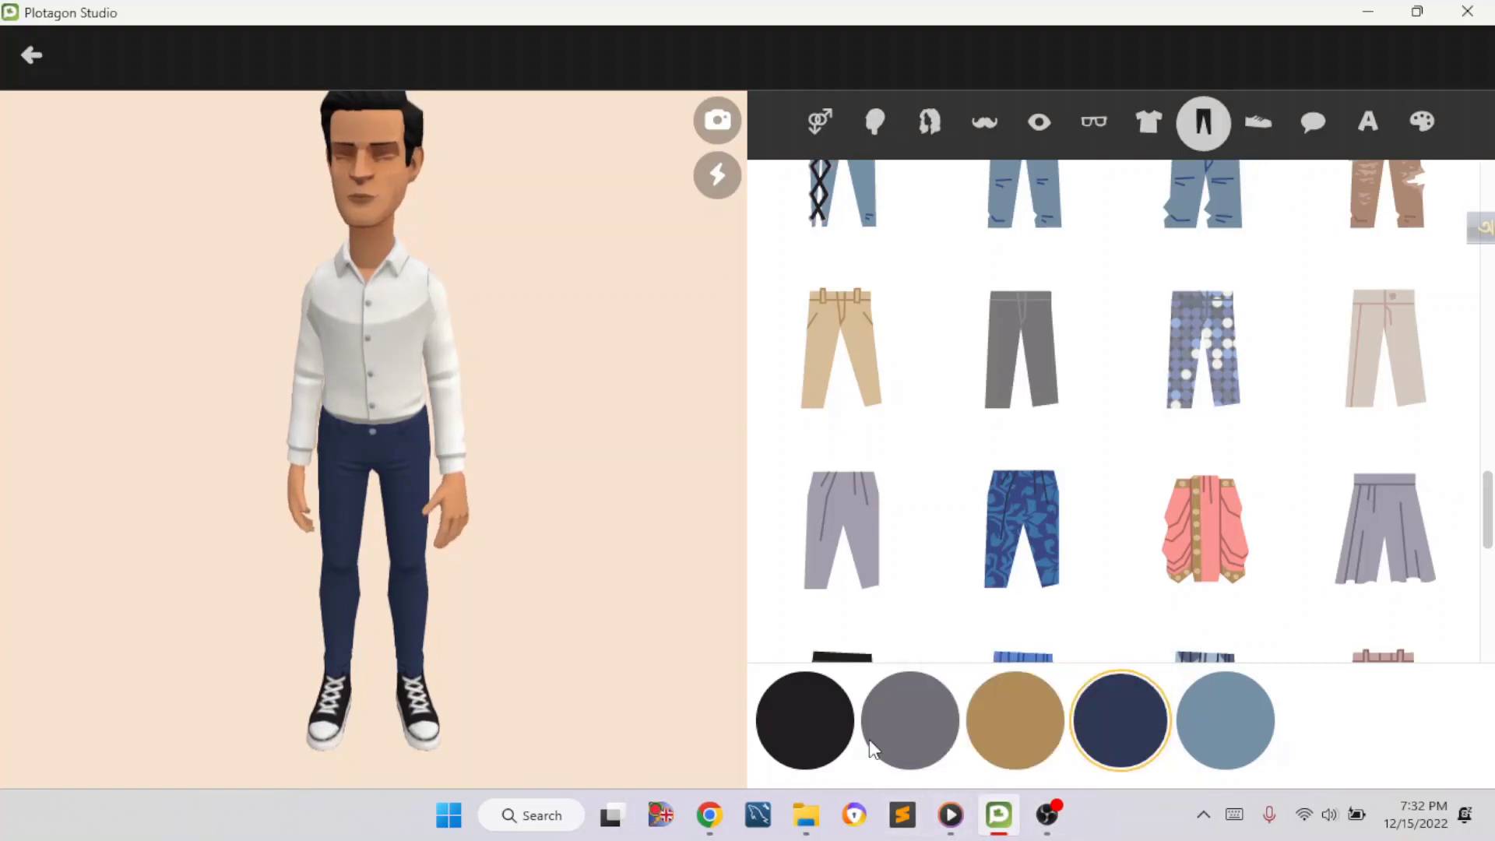
left_click(831, 728)
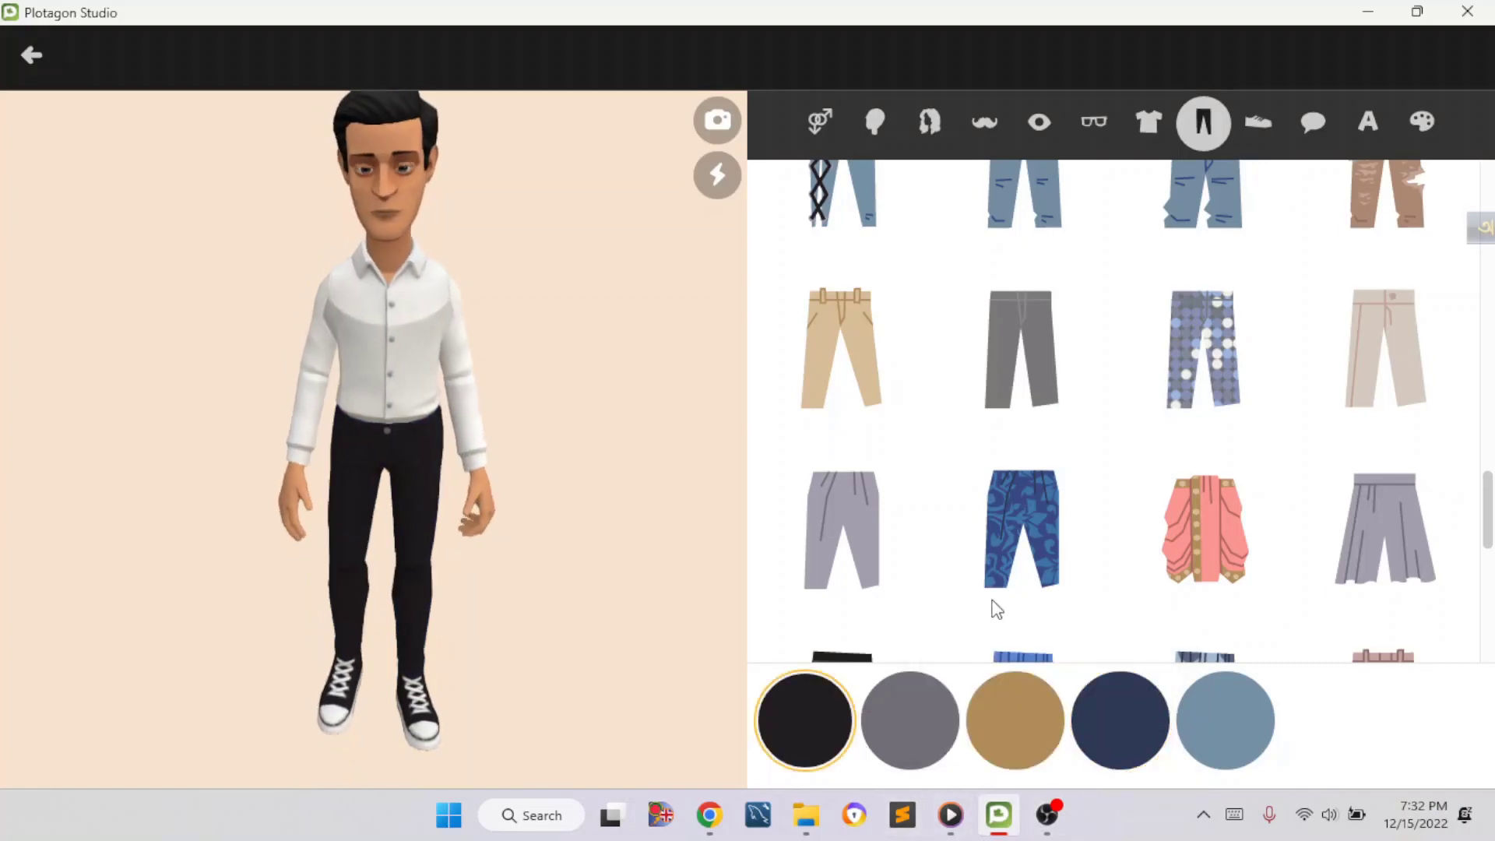
- Put him in sneakers coloured black
left_click(1266, 128)
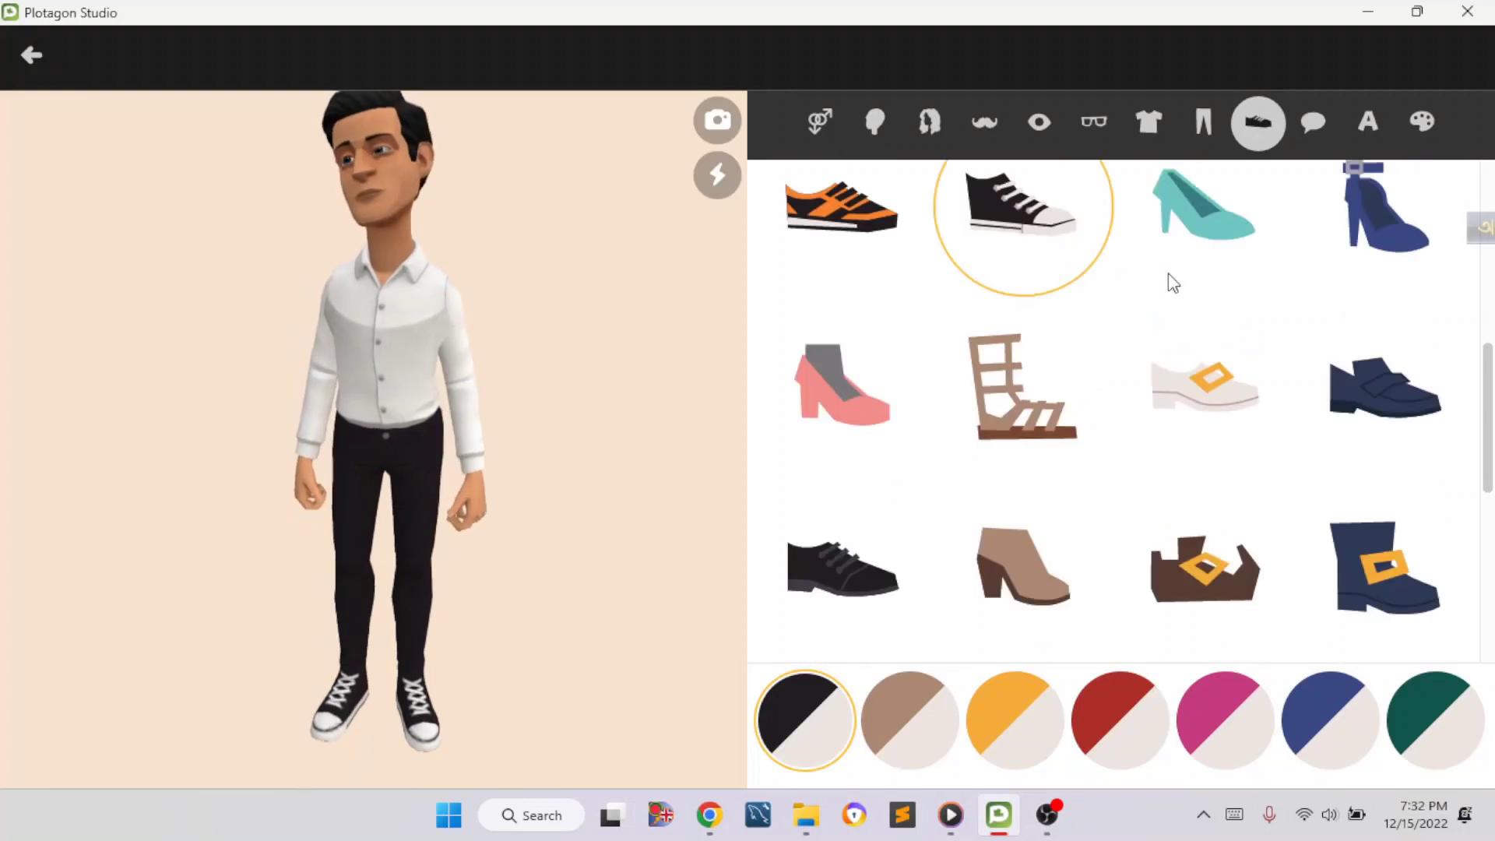
scroll(1170, 282, "down", 4)
scroll(1162, 274, "down", 3)
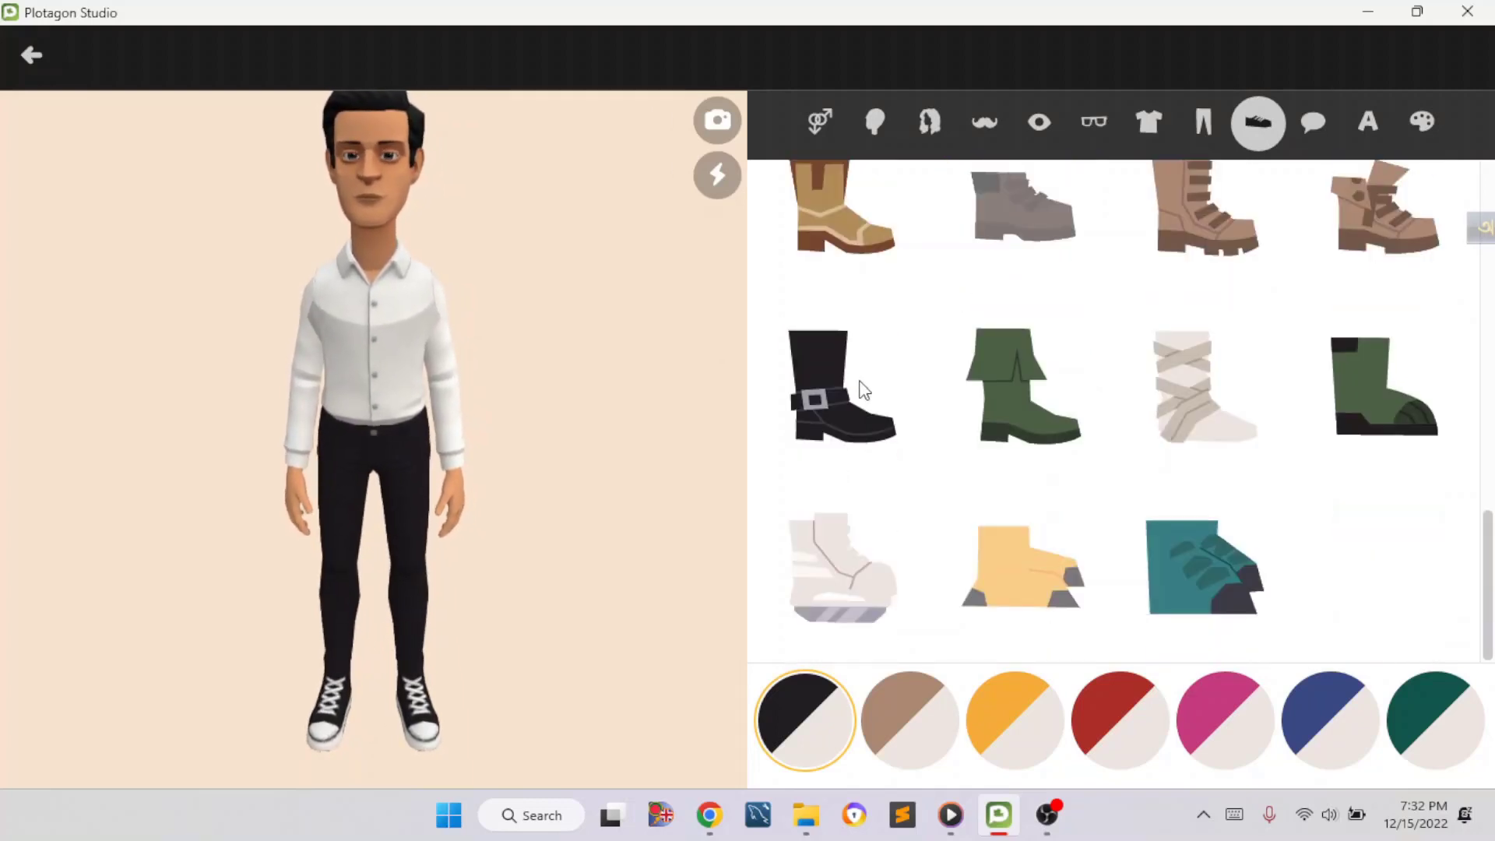
scroll(1028, 404, "up", 10)
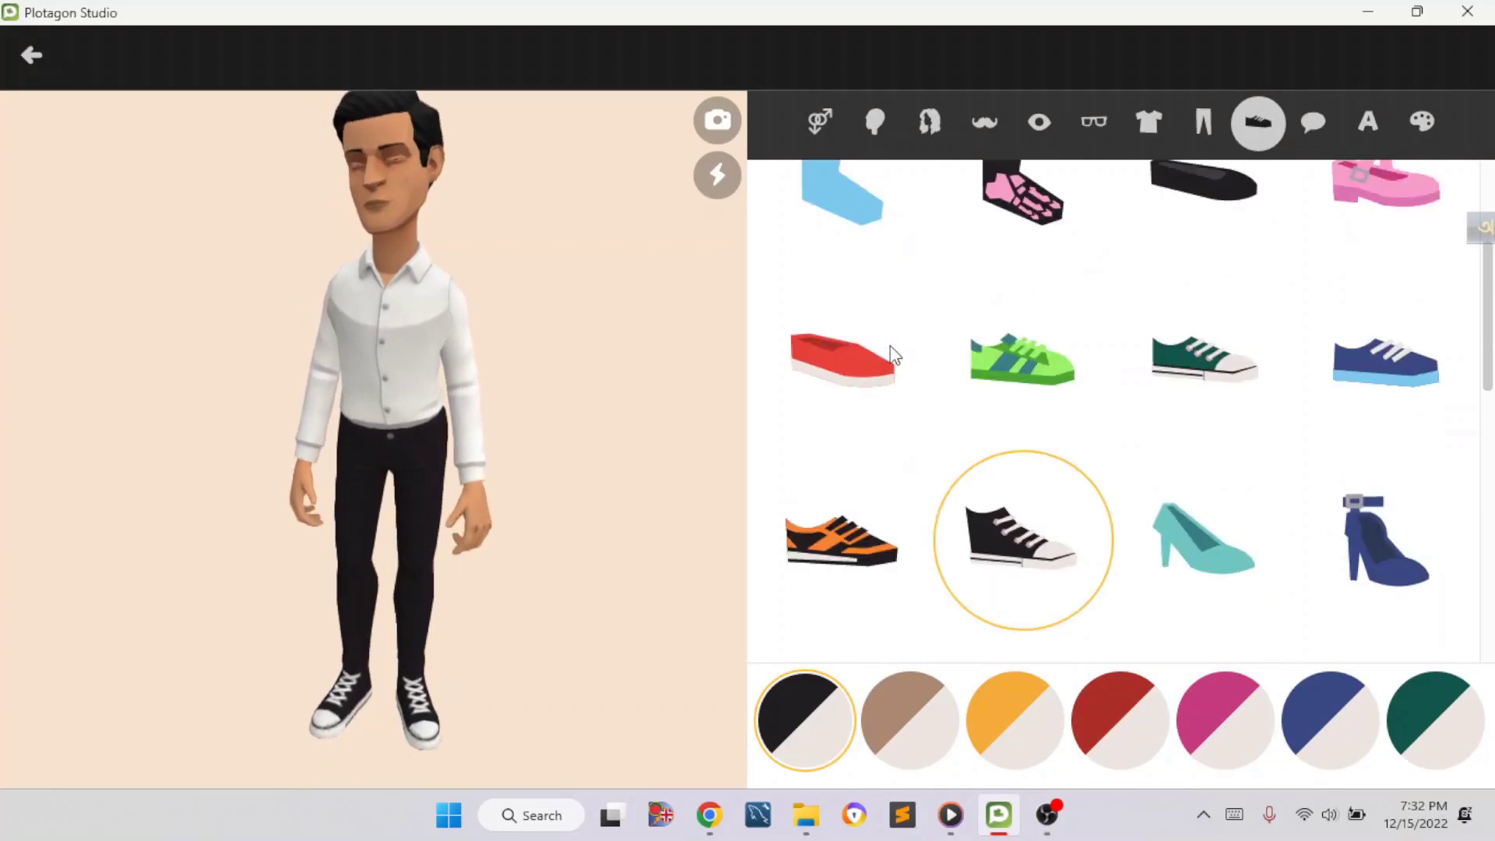
left_click(1210, 365)
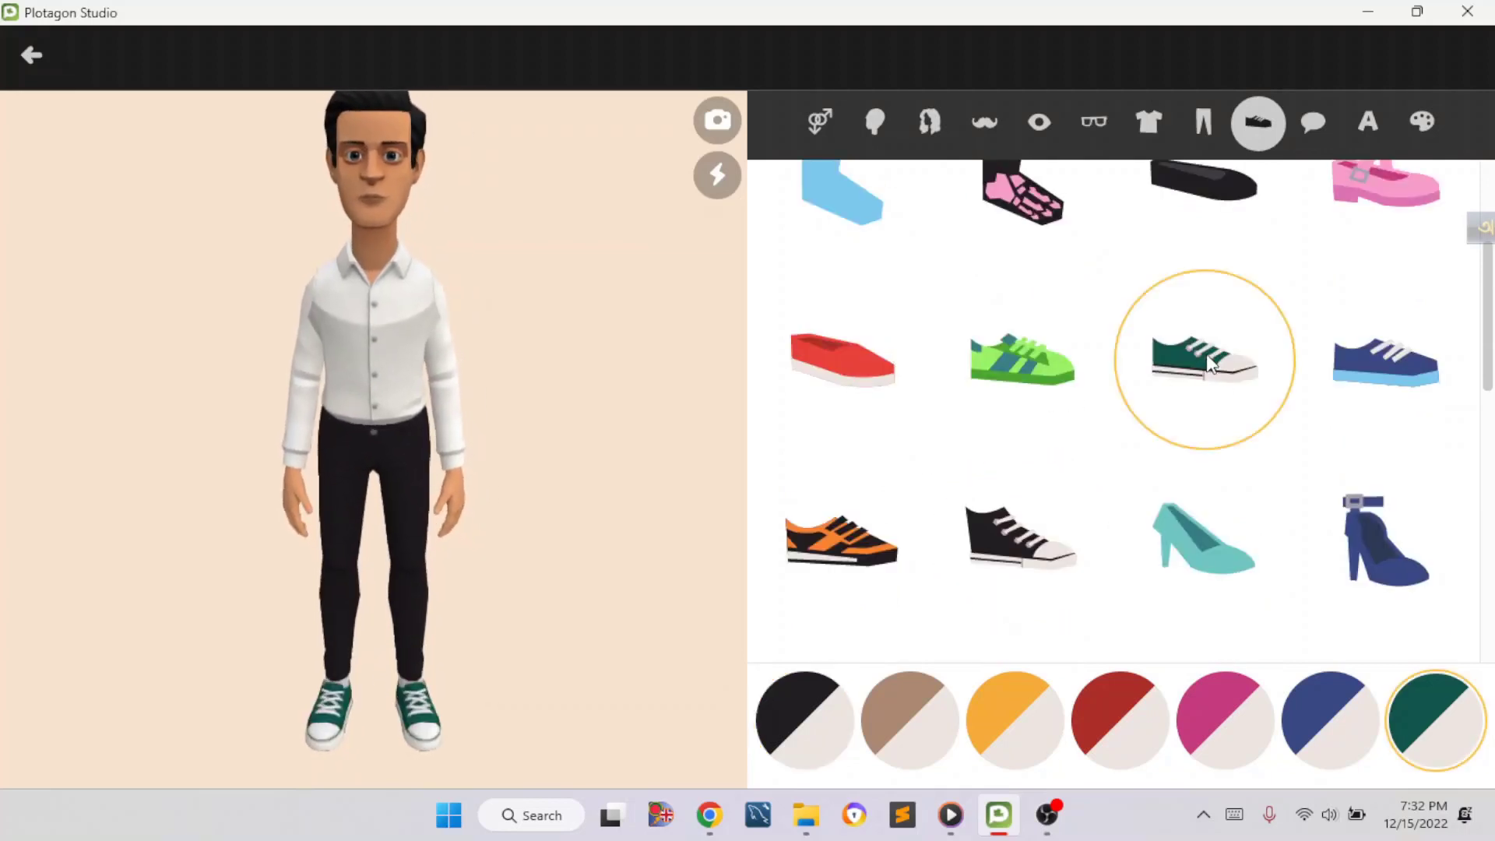
left_click(822, 706)
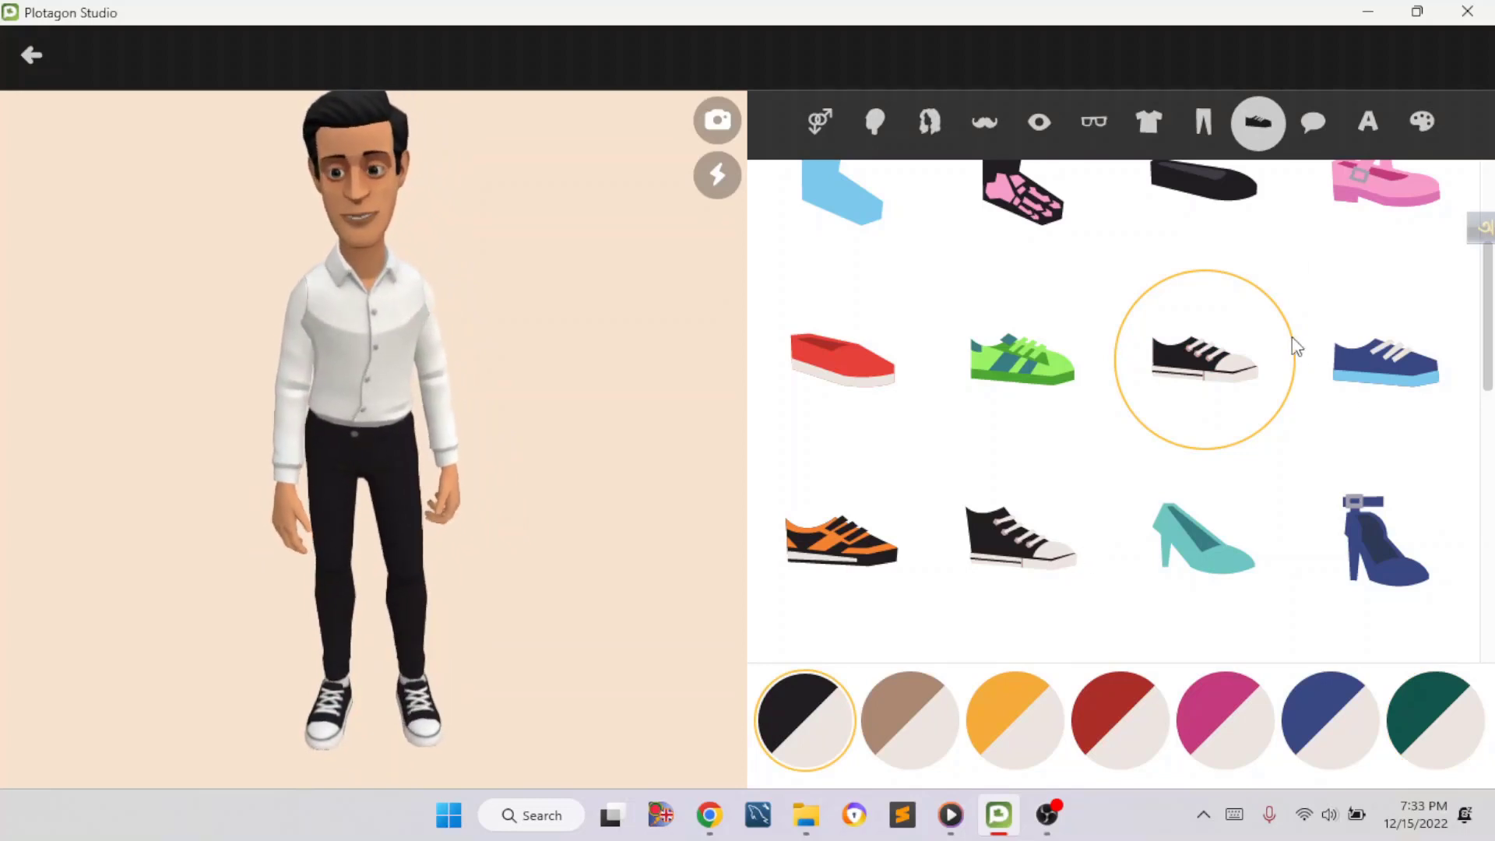
- Rename the character Peter to Jack
left_click(1369, 122)
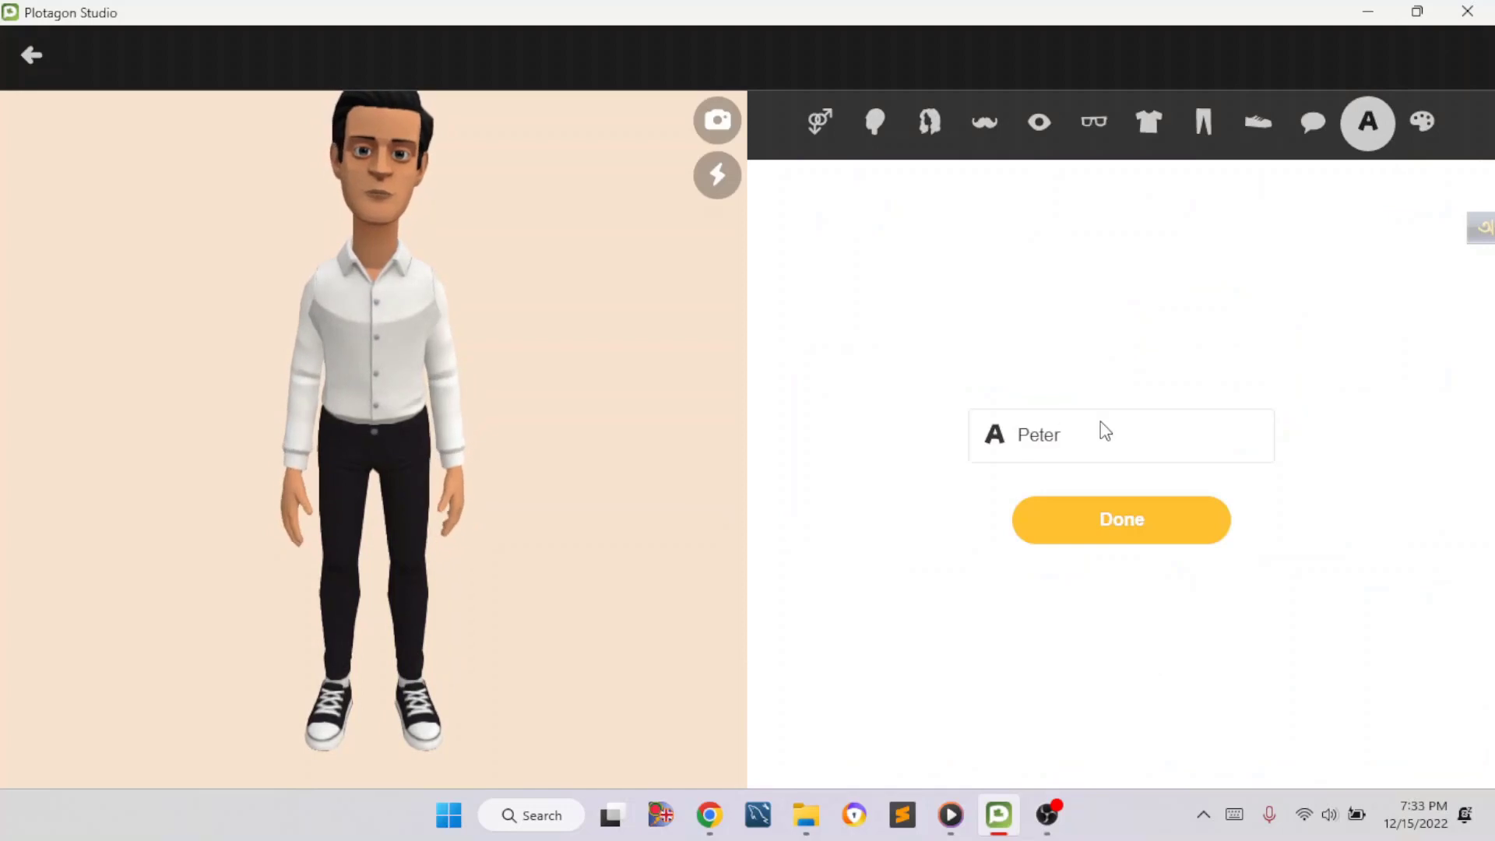
key("BackSpace")
key("BackSpace")
key("BackSpace")
key("BackSpace")
key("BackSpace")
type("j")
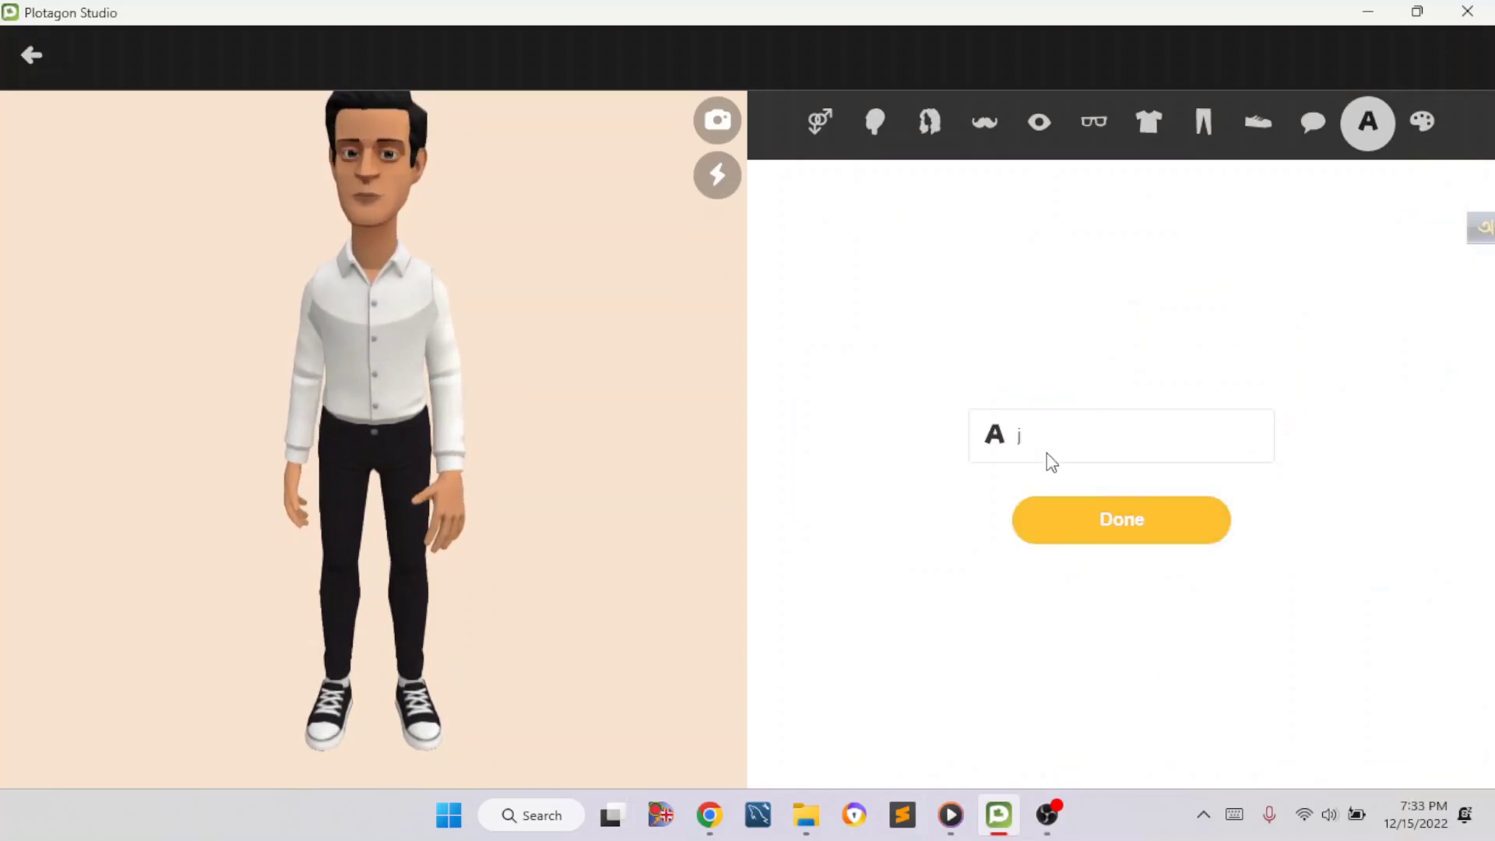
type("ack")
left_click(1104, 525)
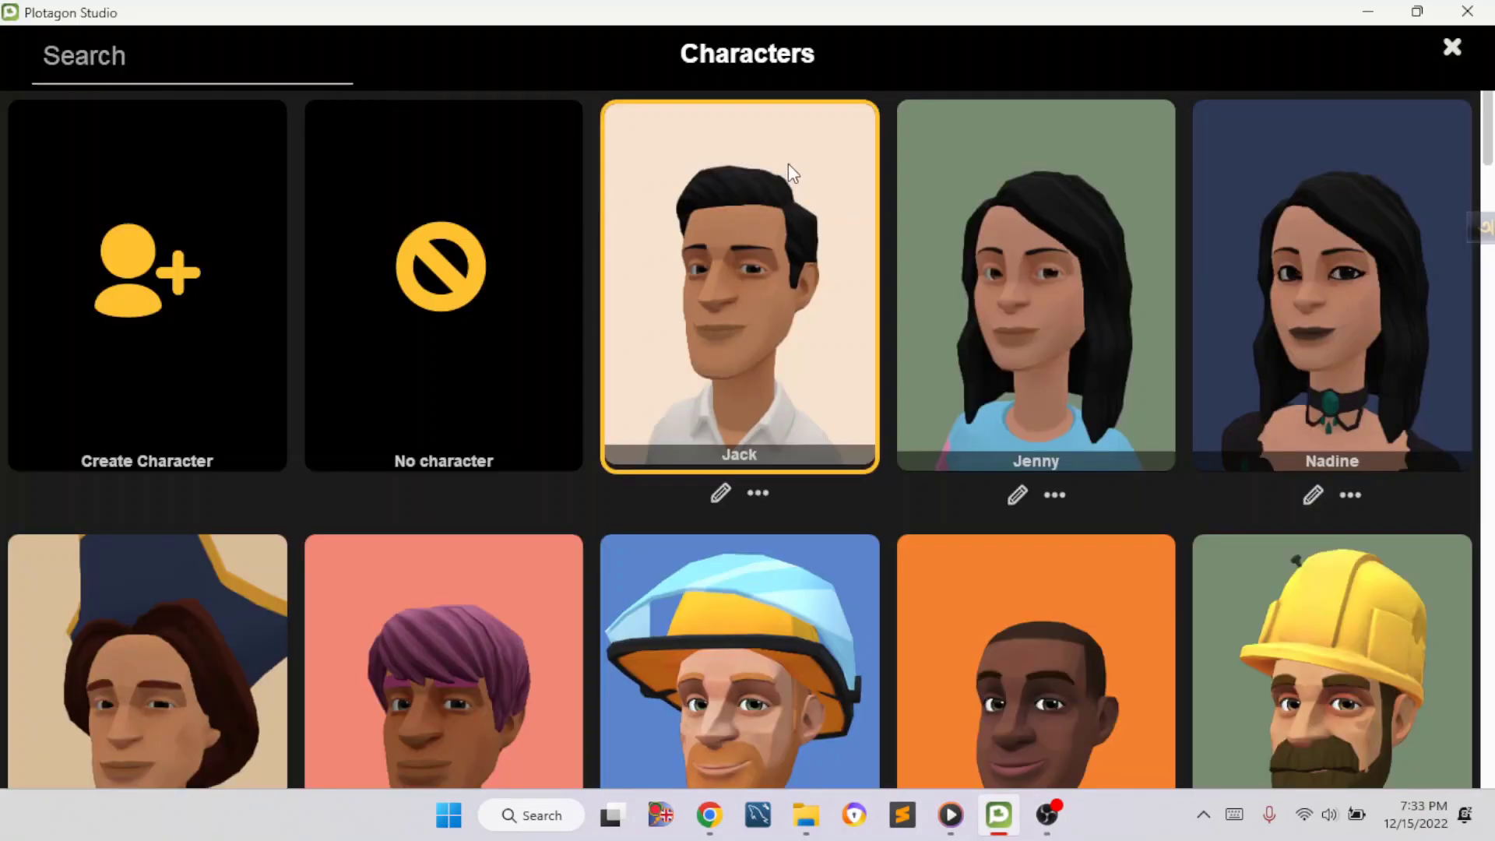
- Cast Jack on the left and Jenny on the right in the Happy place scene
left_click(739, 317)
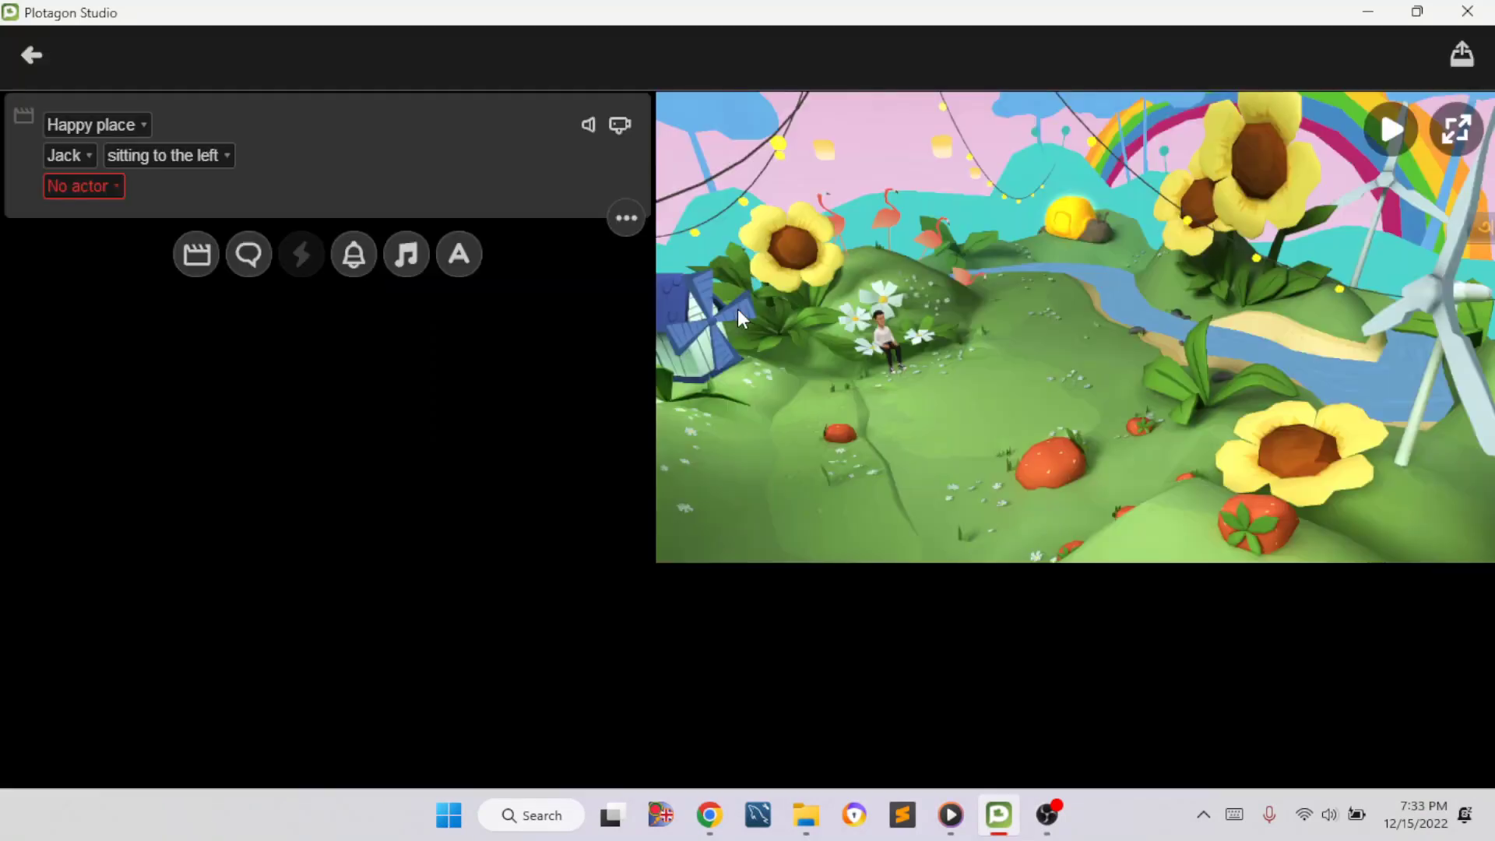
left_click(81, 186)
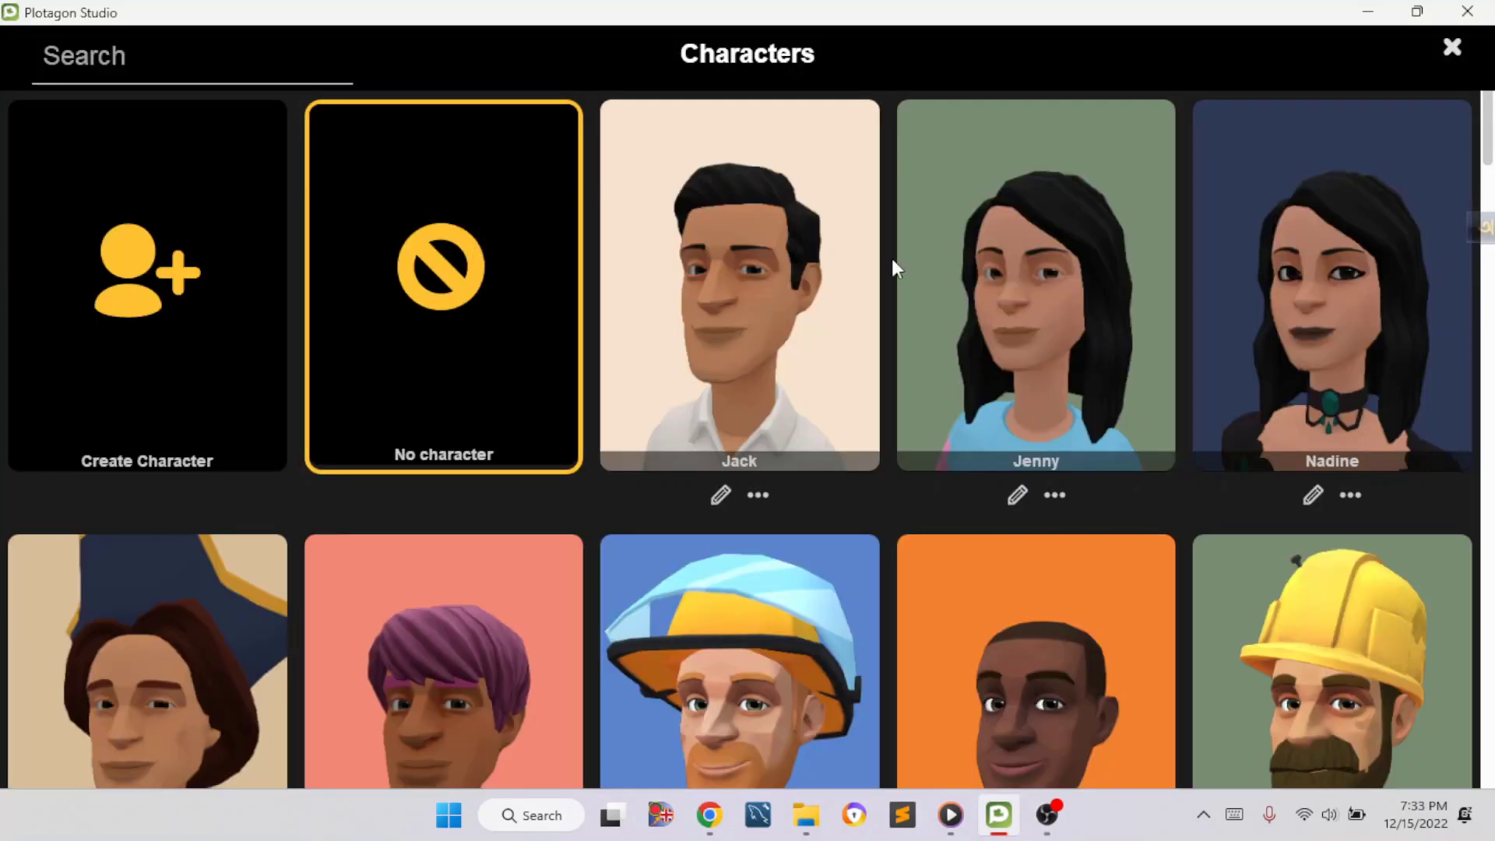
left_click(1017, 279)
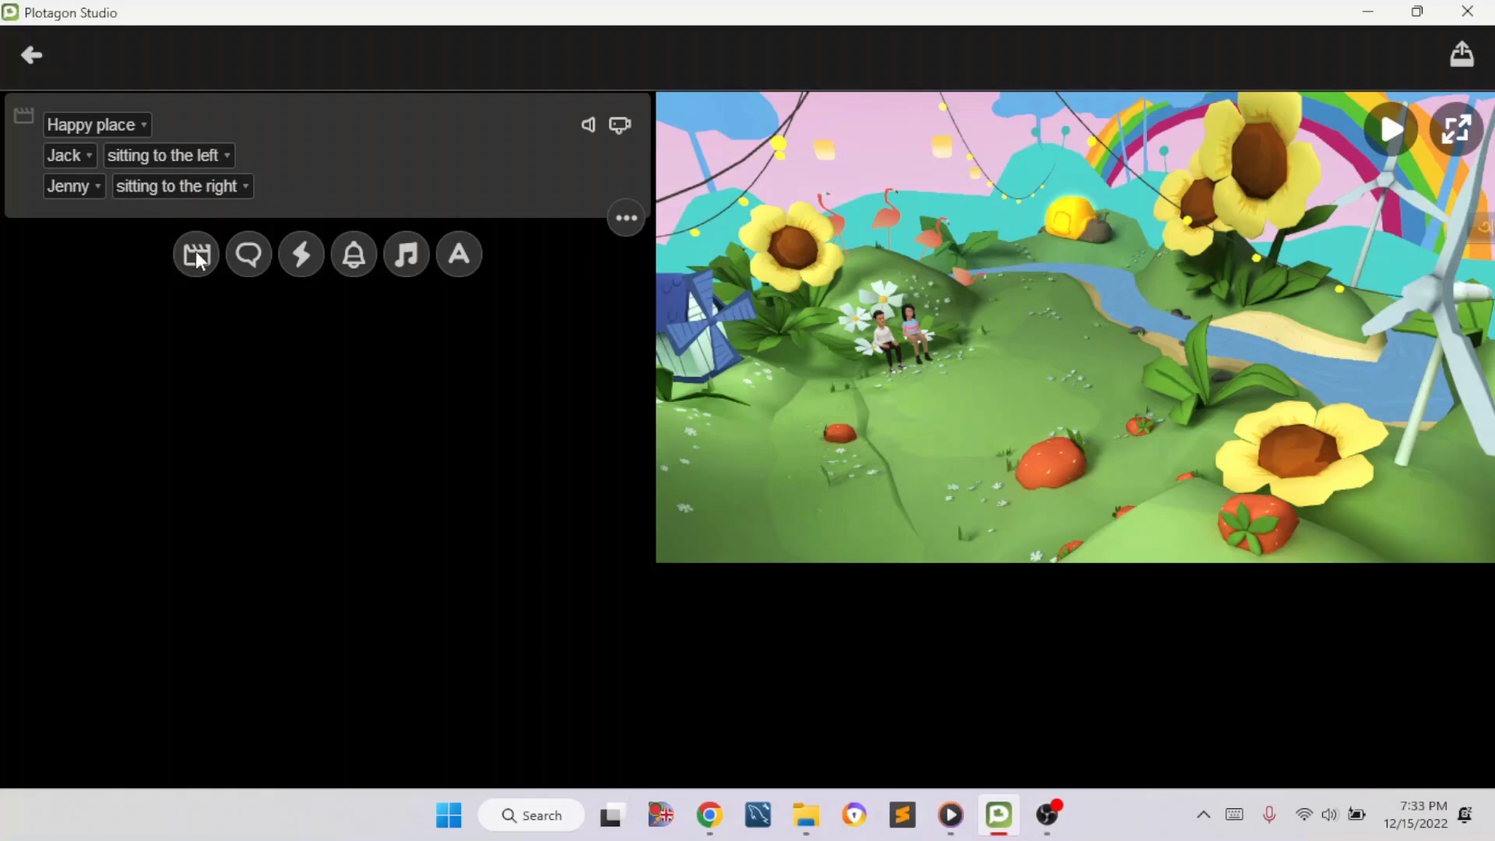
- Add a dialogue line for Jack saying 'Hi, How are you? Nice to meet you.'
left_click(248, 257)
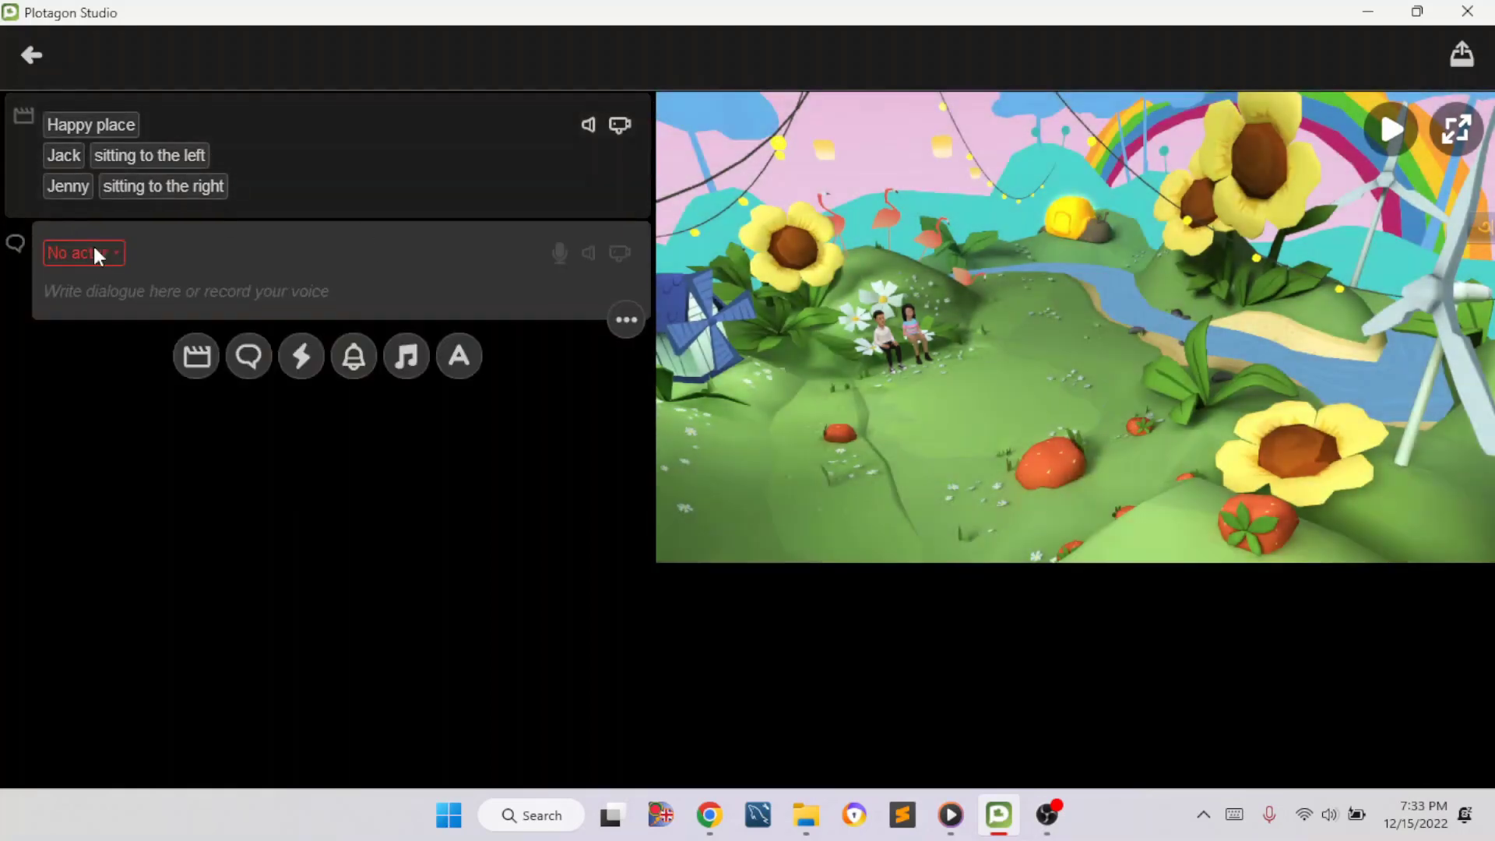
left_click(92, 250)
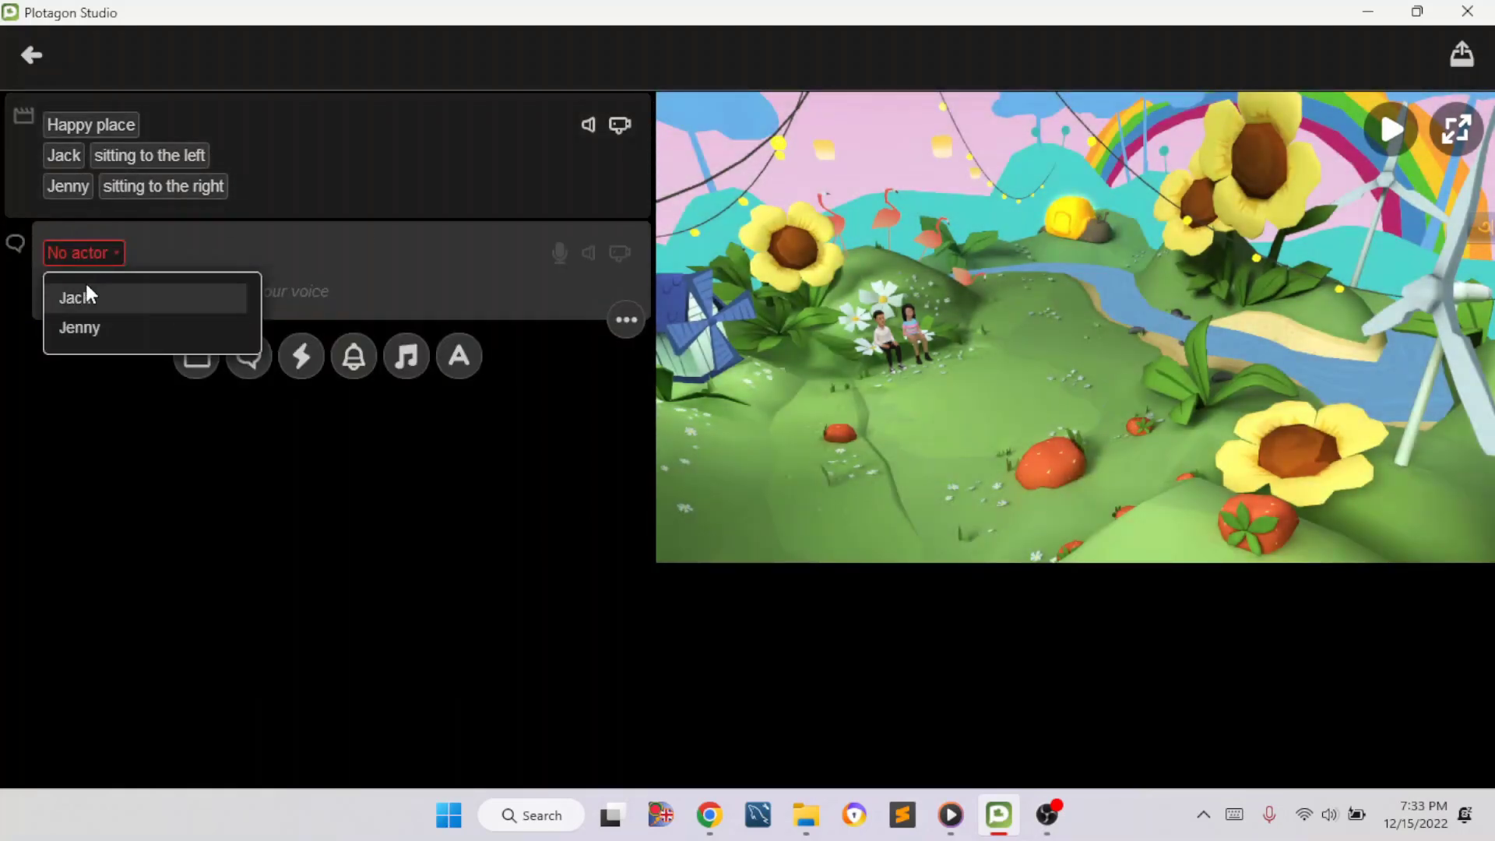
left_click(134, 296)
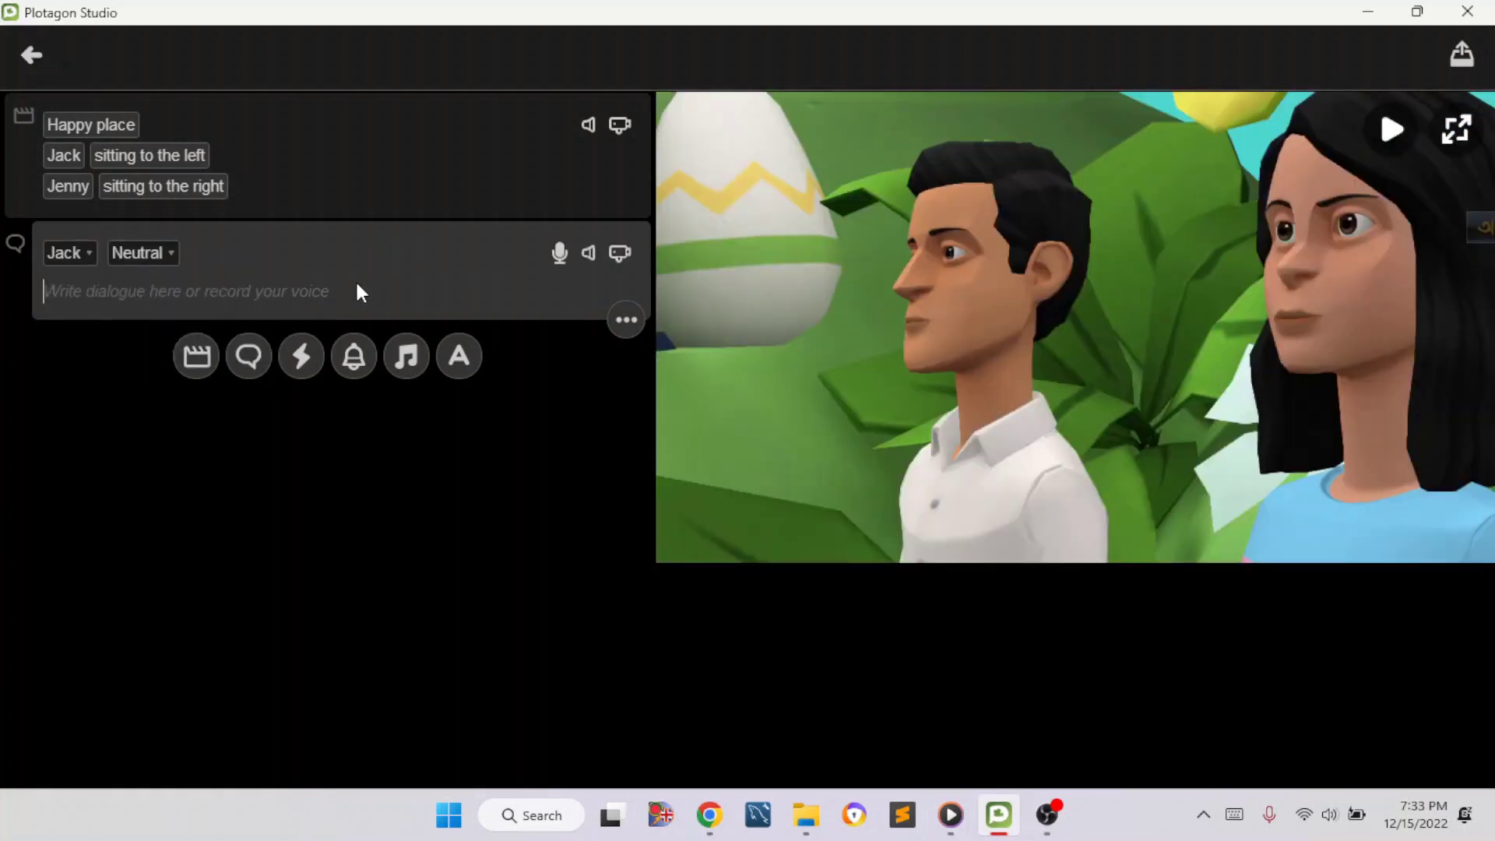
type("Hi")
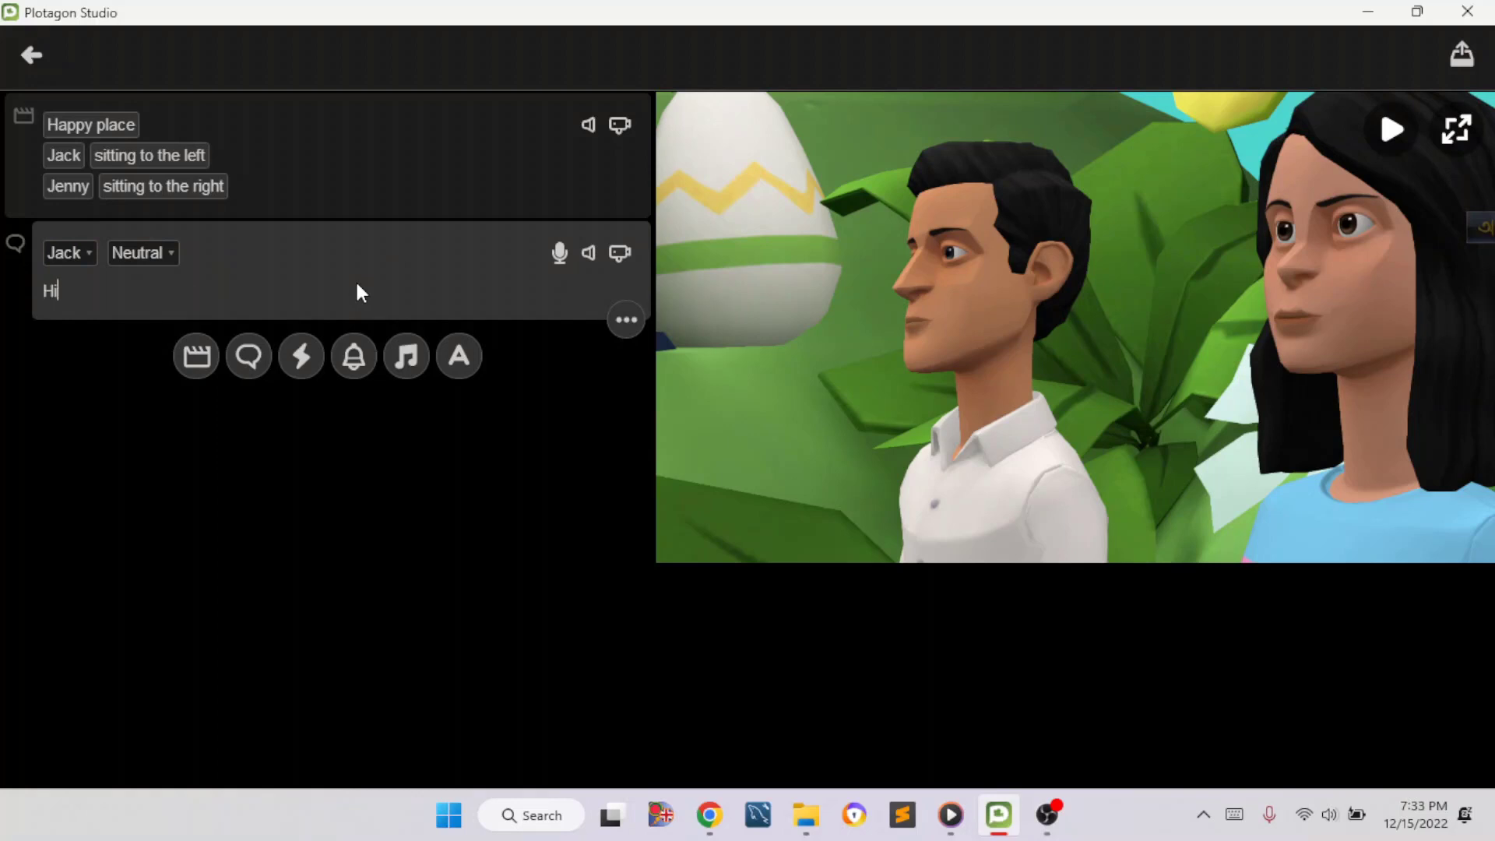
type(", How are you? Nice to meet you.")
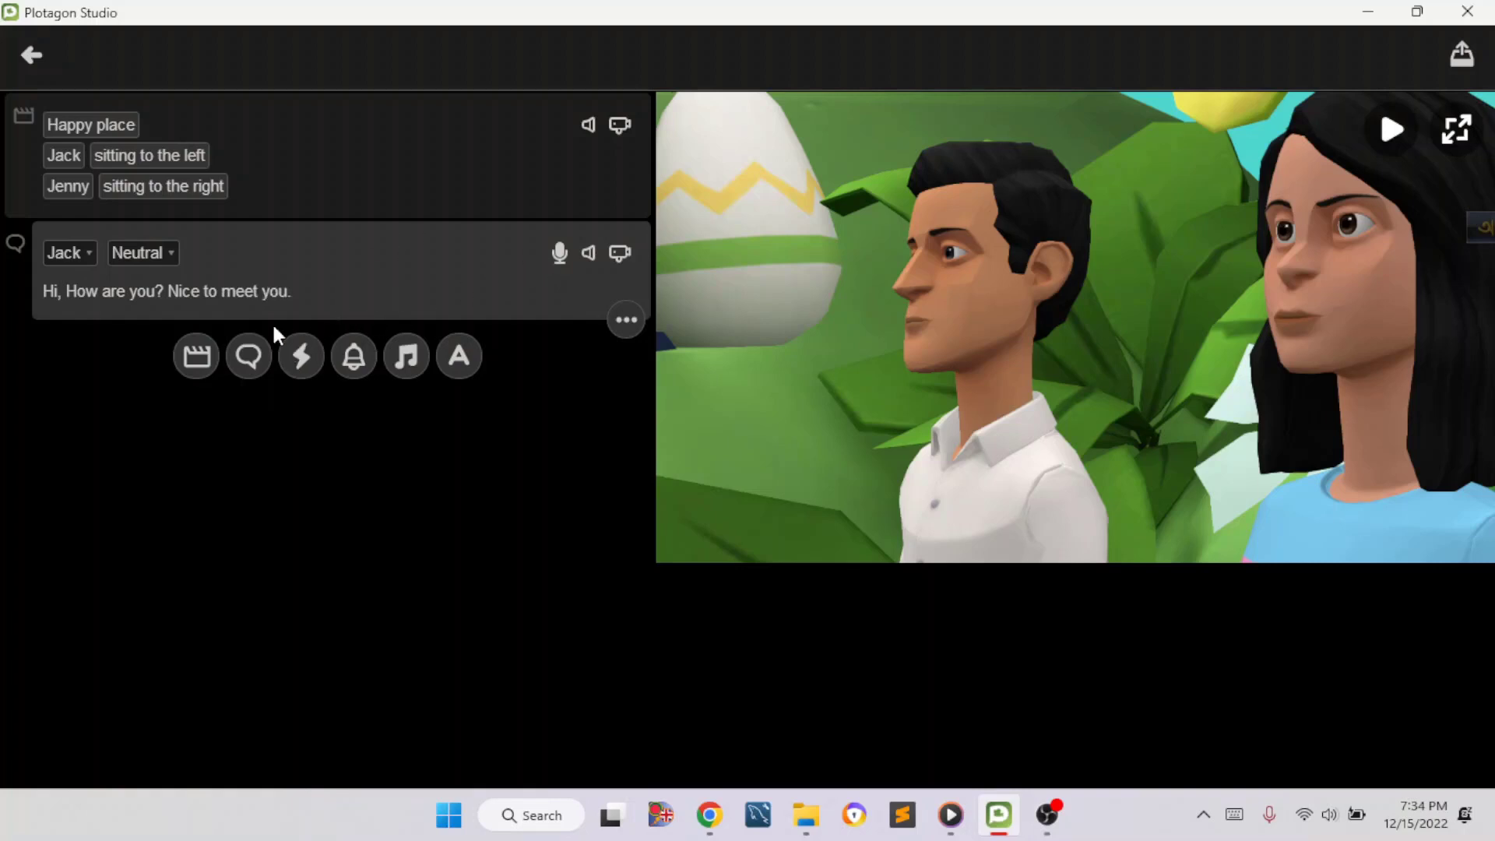
- Add Jenny's reply that she is fine and 'Nice to meet you too,' then preview the scene
left_click(246, 355)
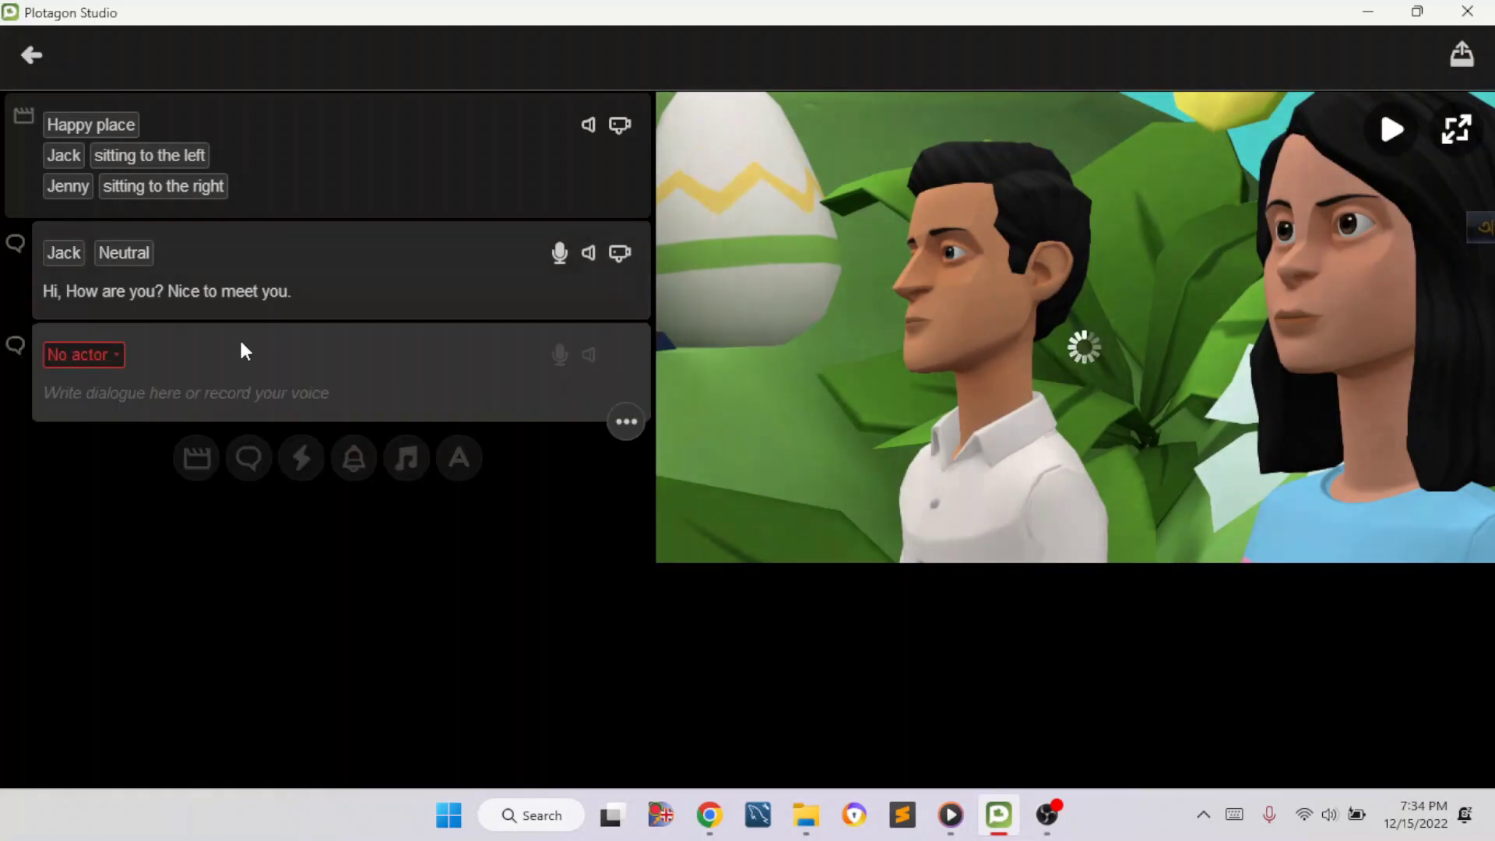
left_click(97, 354)
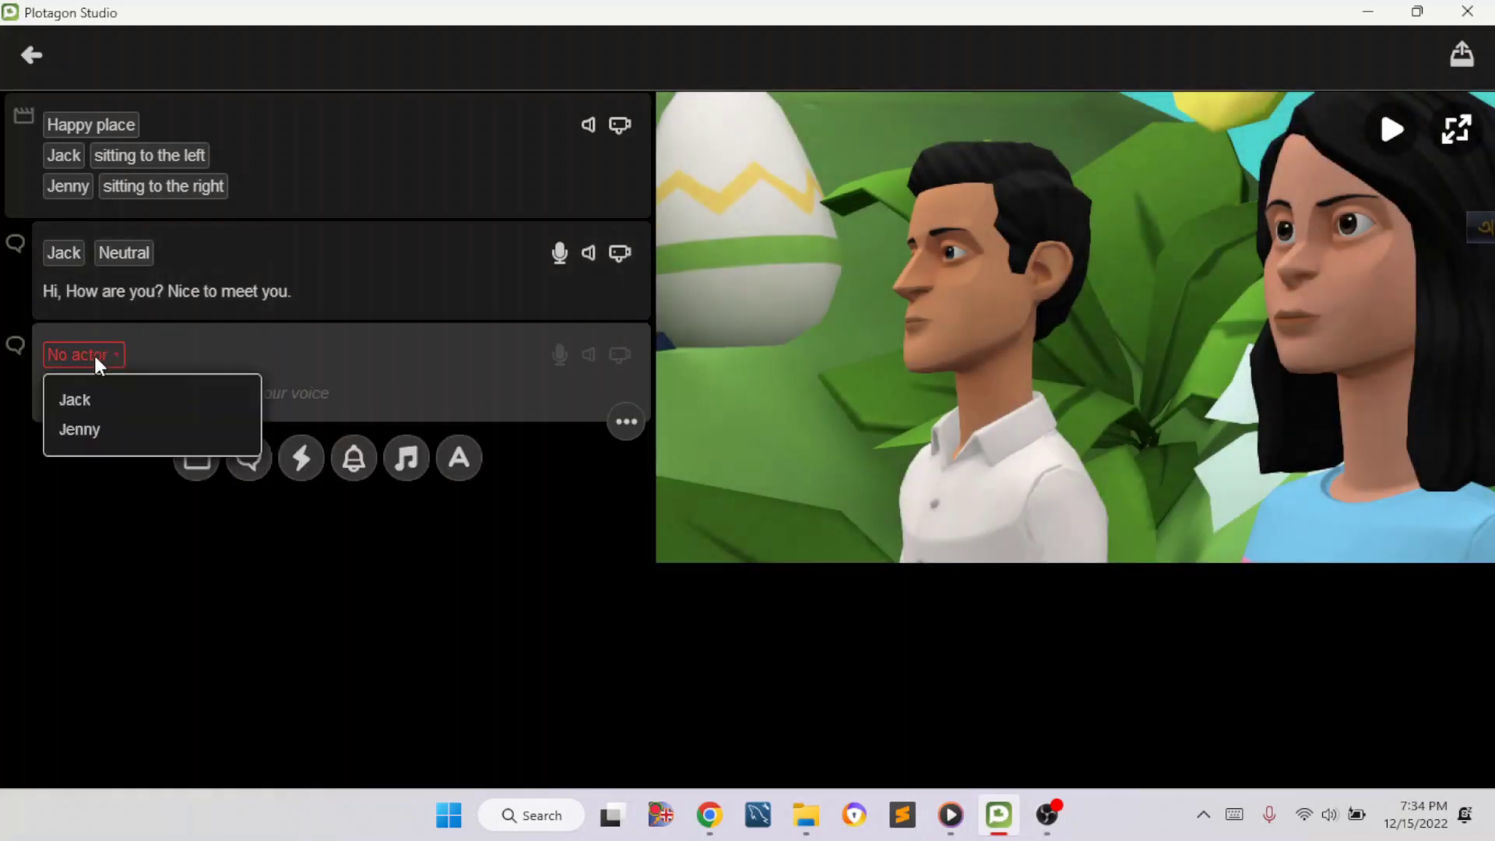
left_click(96, 427)
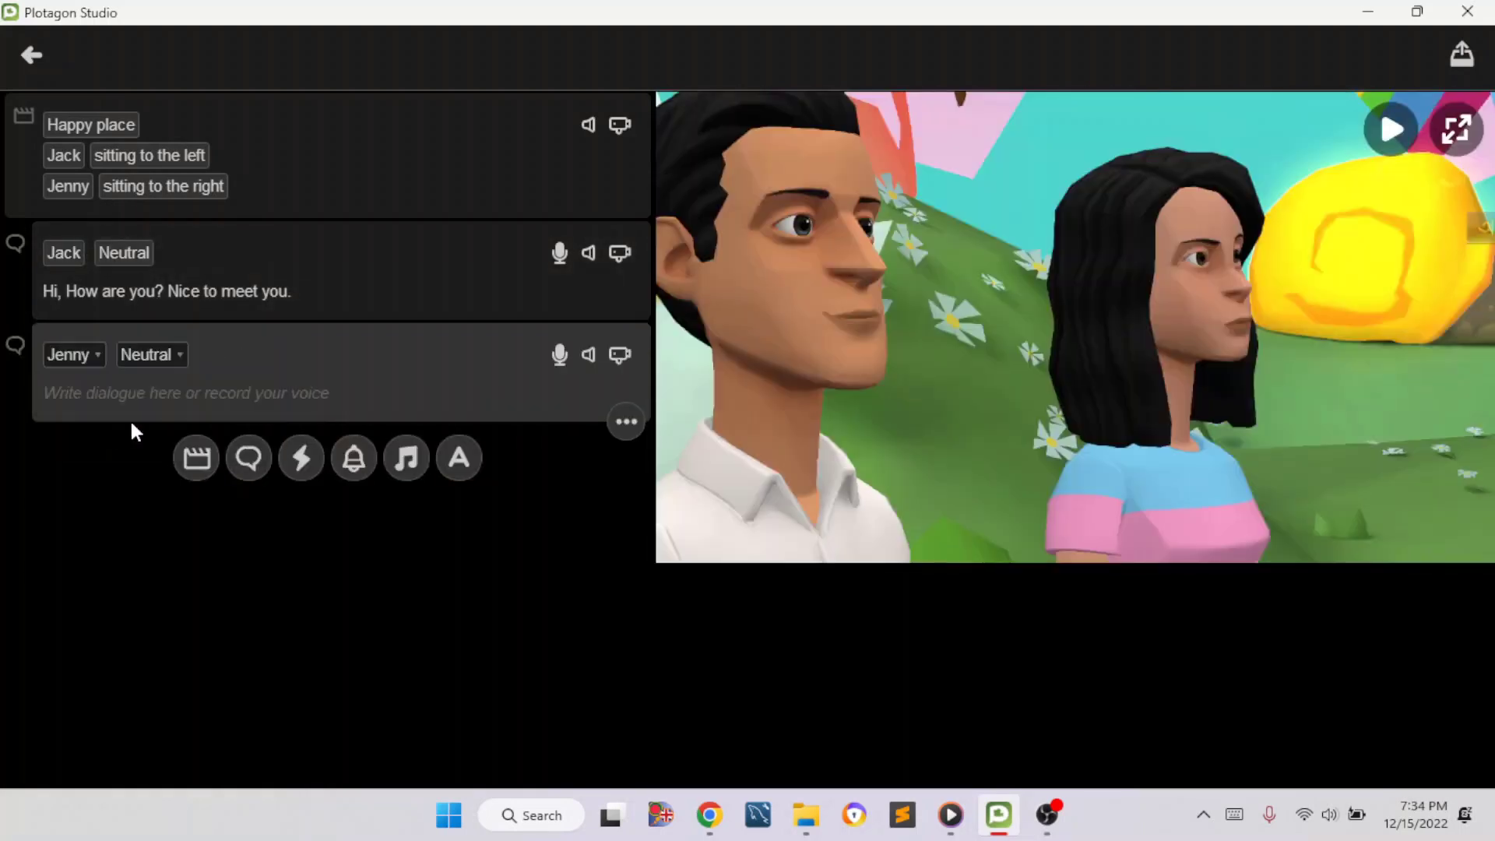
left_click(166, 389)
type("oh")
key("BackSpace")
type(", I")
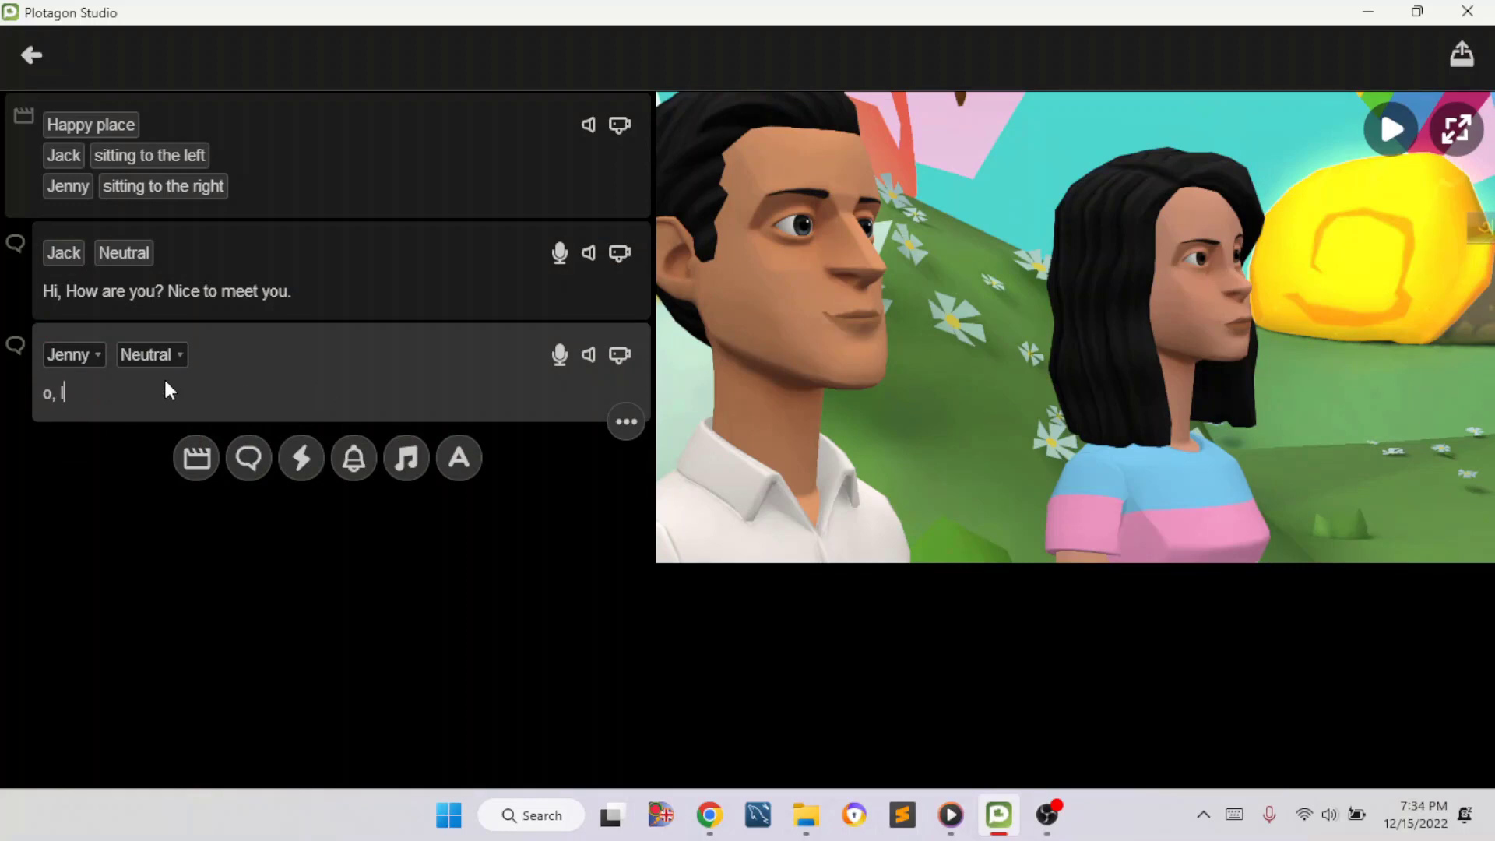
type(" h")
key("BackSpace")
key("BackSpace")
key("BackSpace")
type("h, I am fine. Nice to meet you too.")
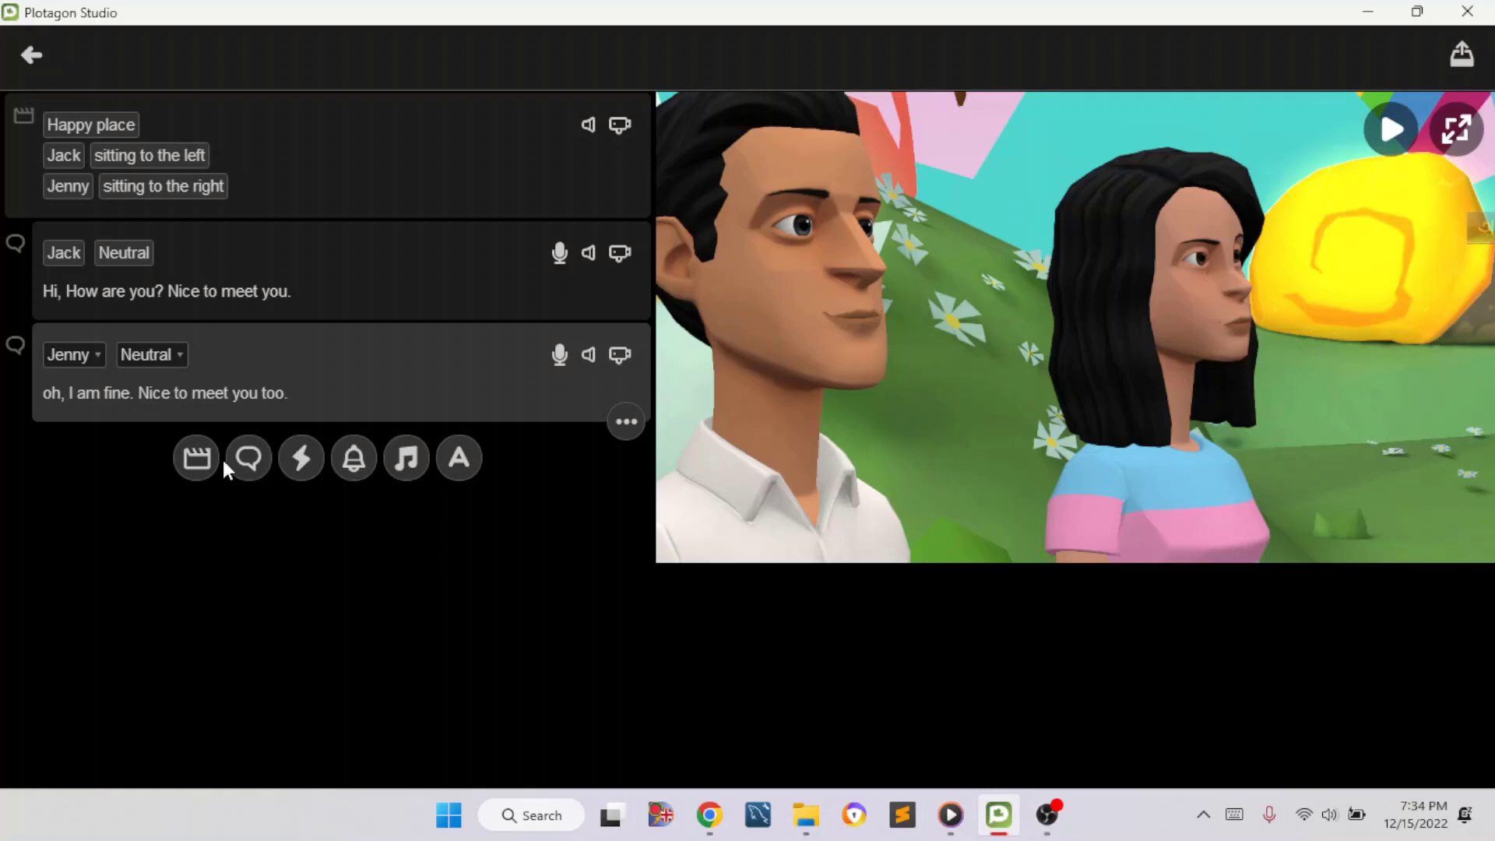
left_click(1392, 129)
left_click(502, 259)
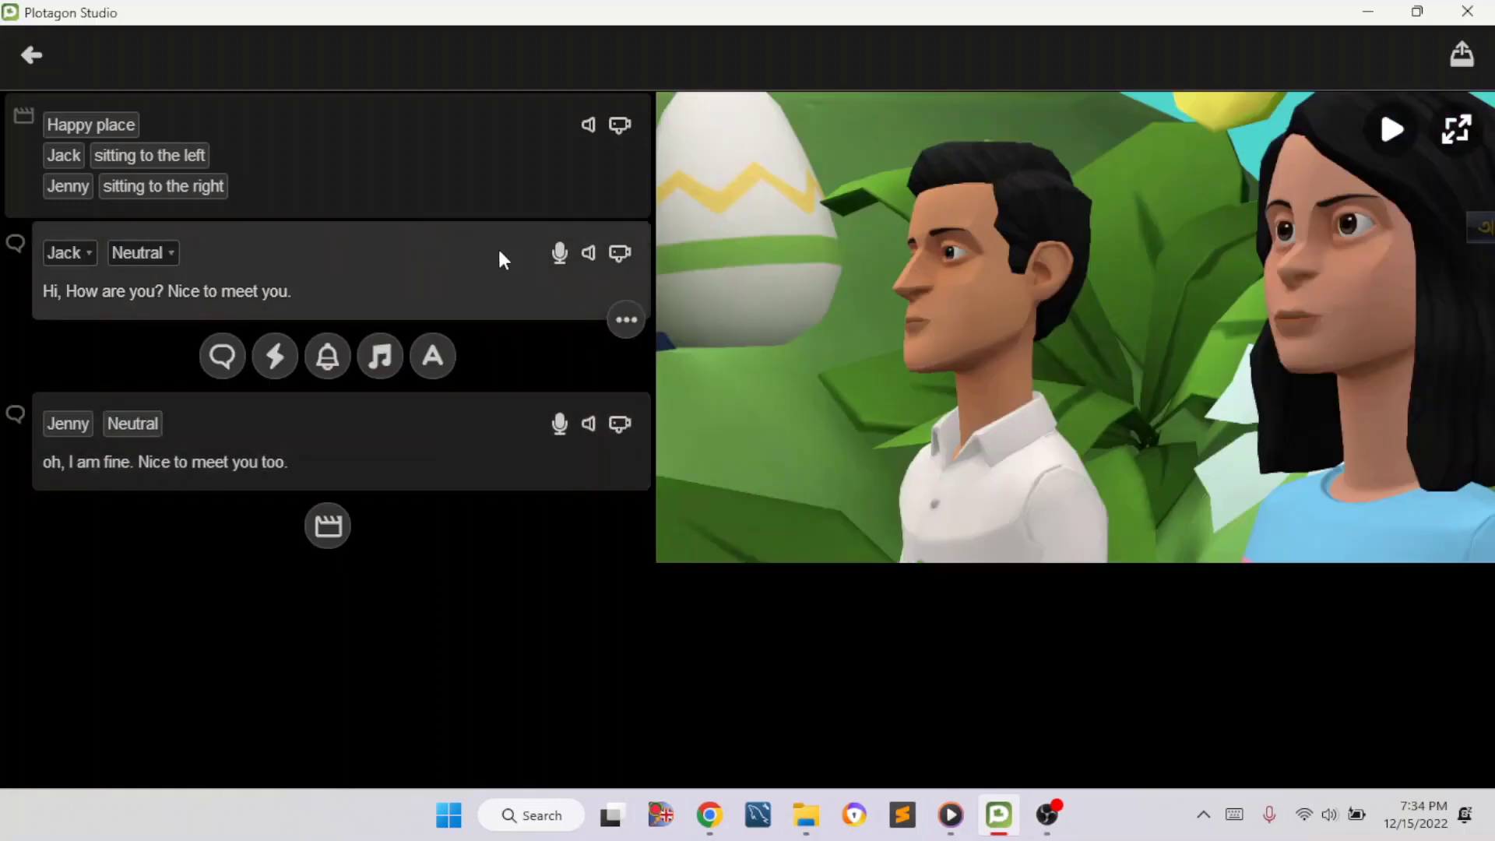
left_click(1393, 129)
mouse_move(325, 408)
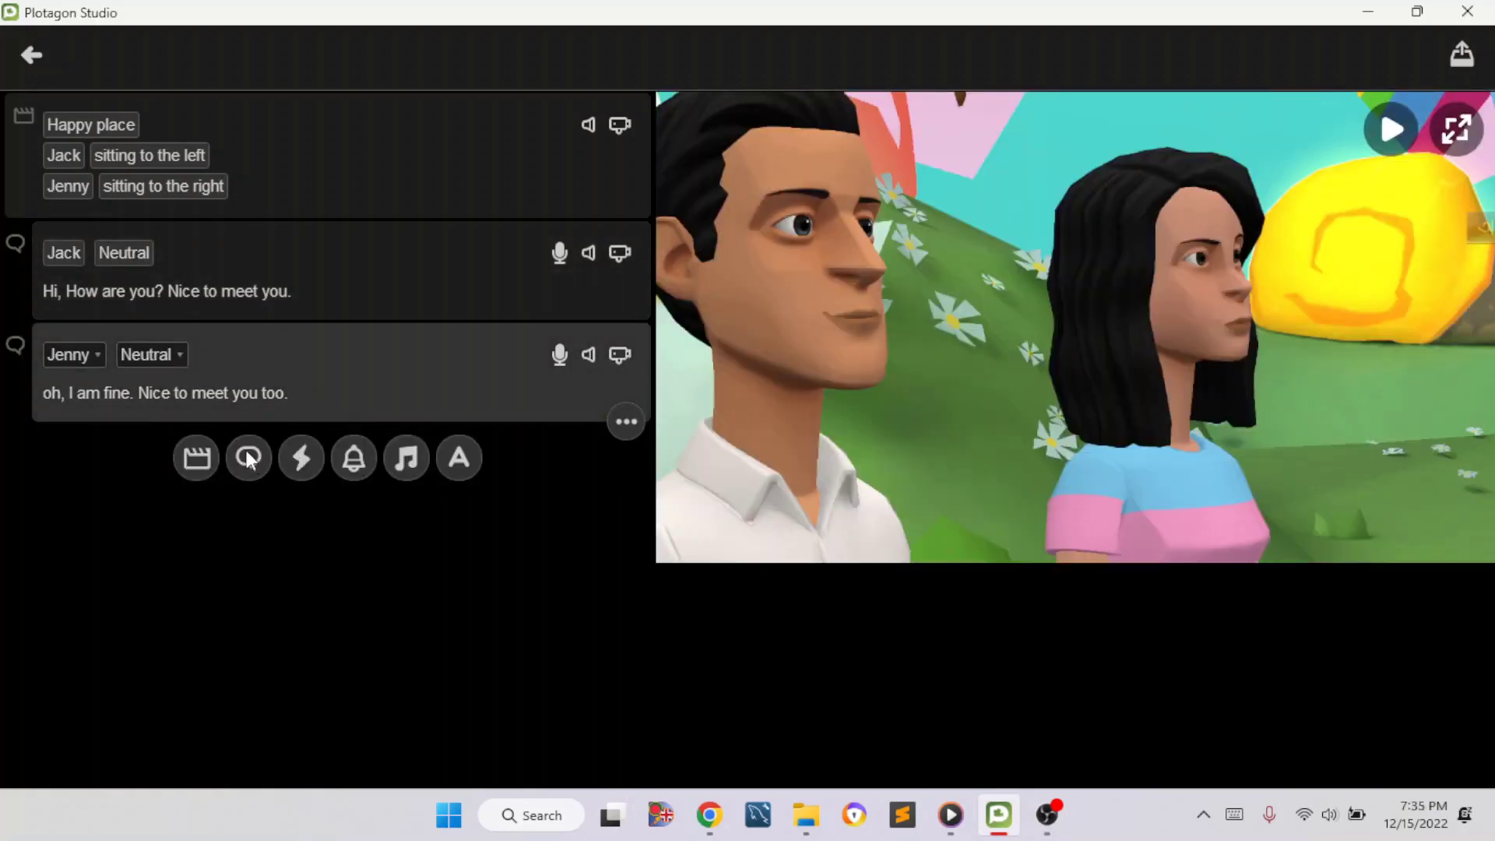
- Add a third line for Jenny with a recorded voice clip, then an empty fourth line
left_click(246, 456)
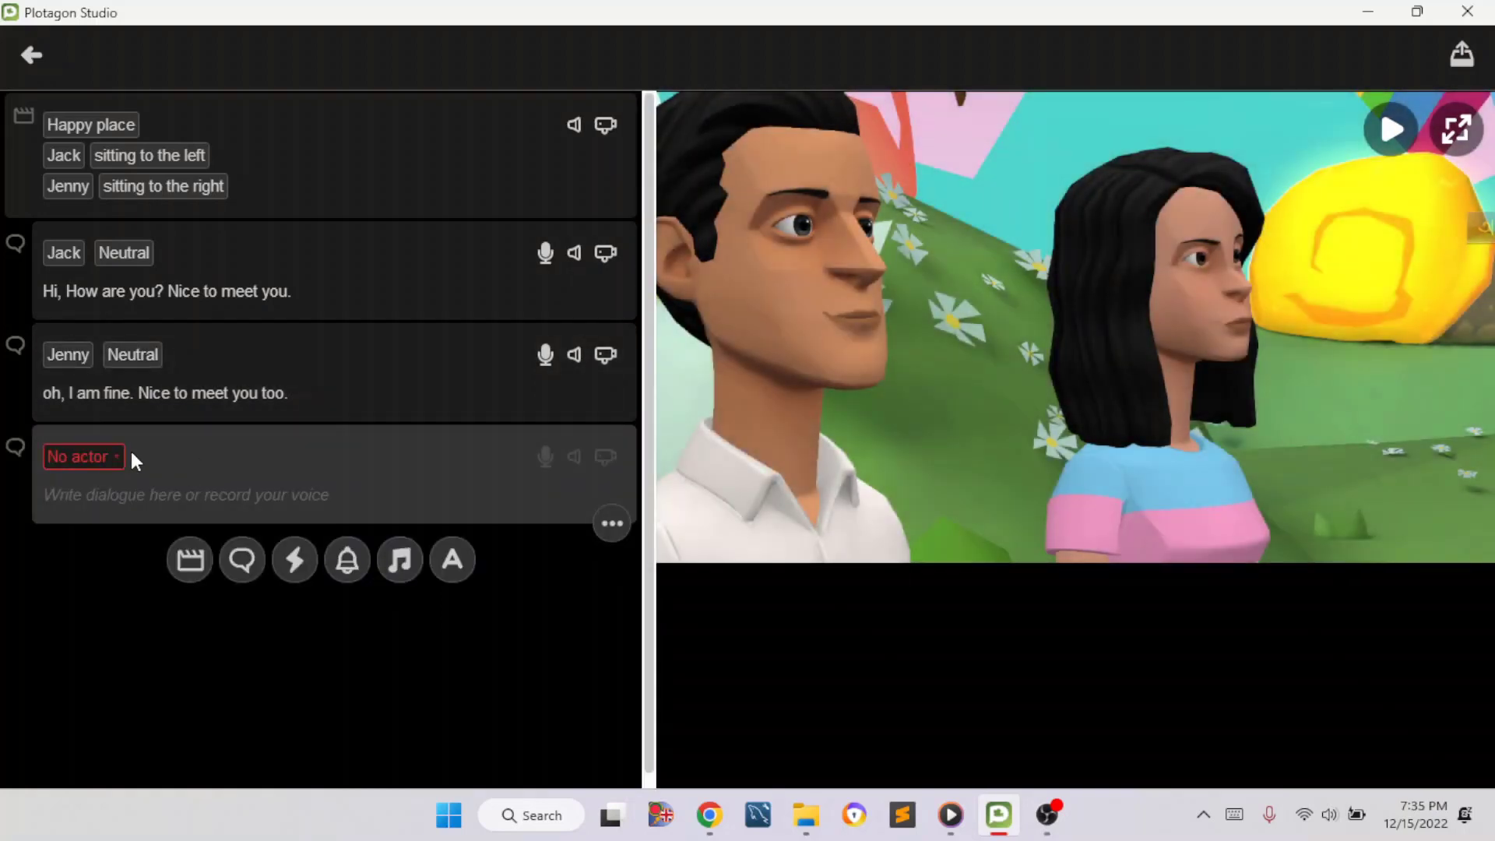
left_click(102, 458)
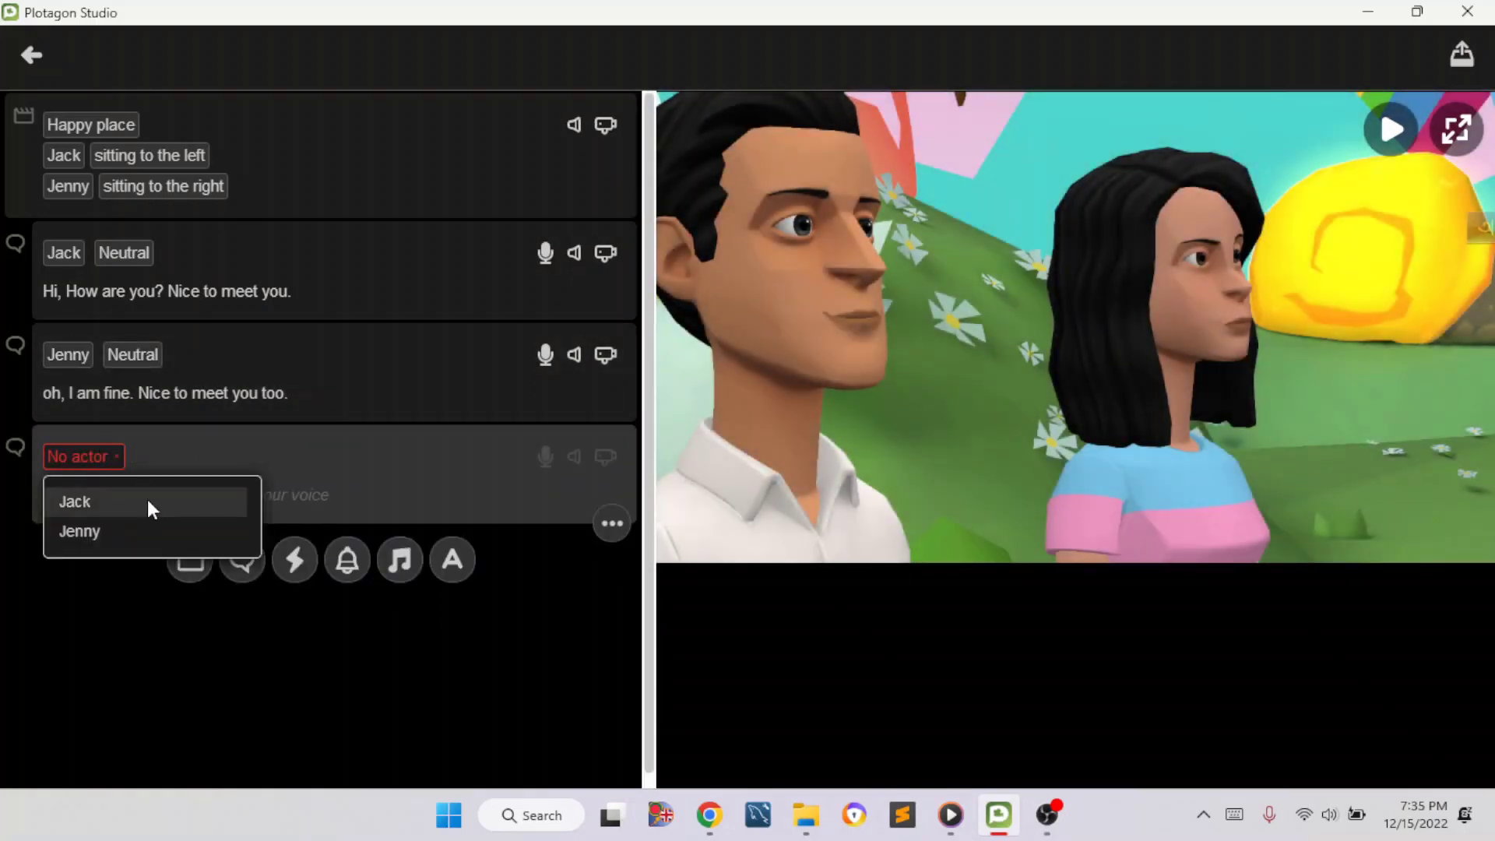
left_click(146, 531)
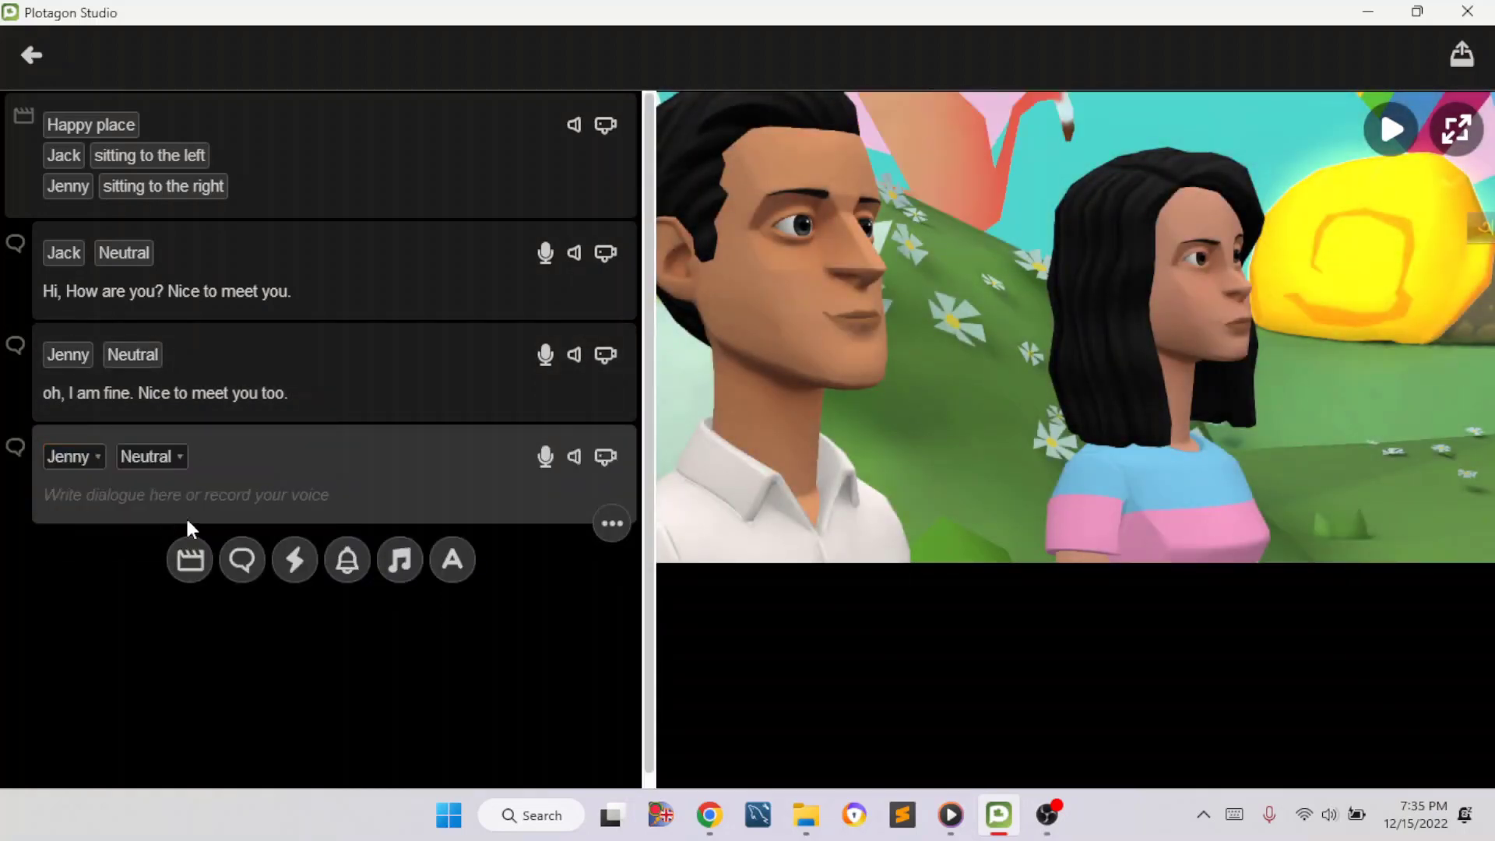
left_click(545, 458)
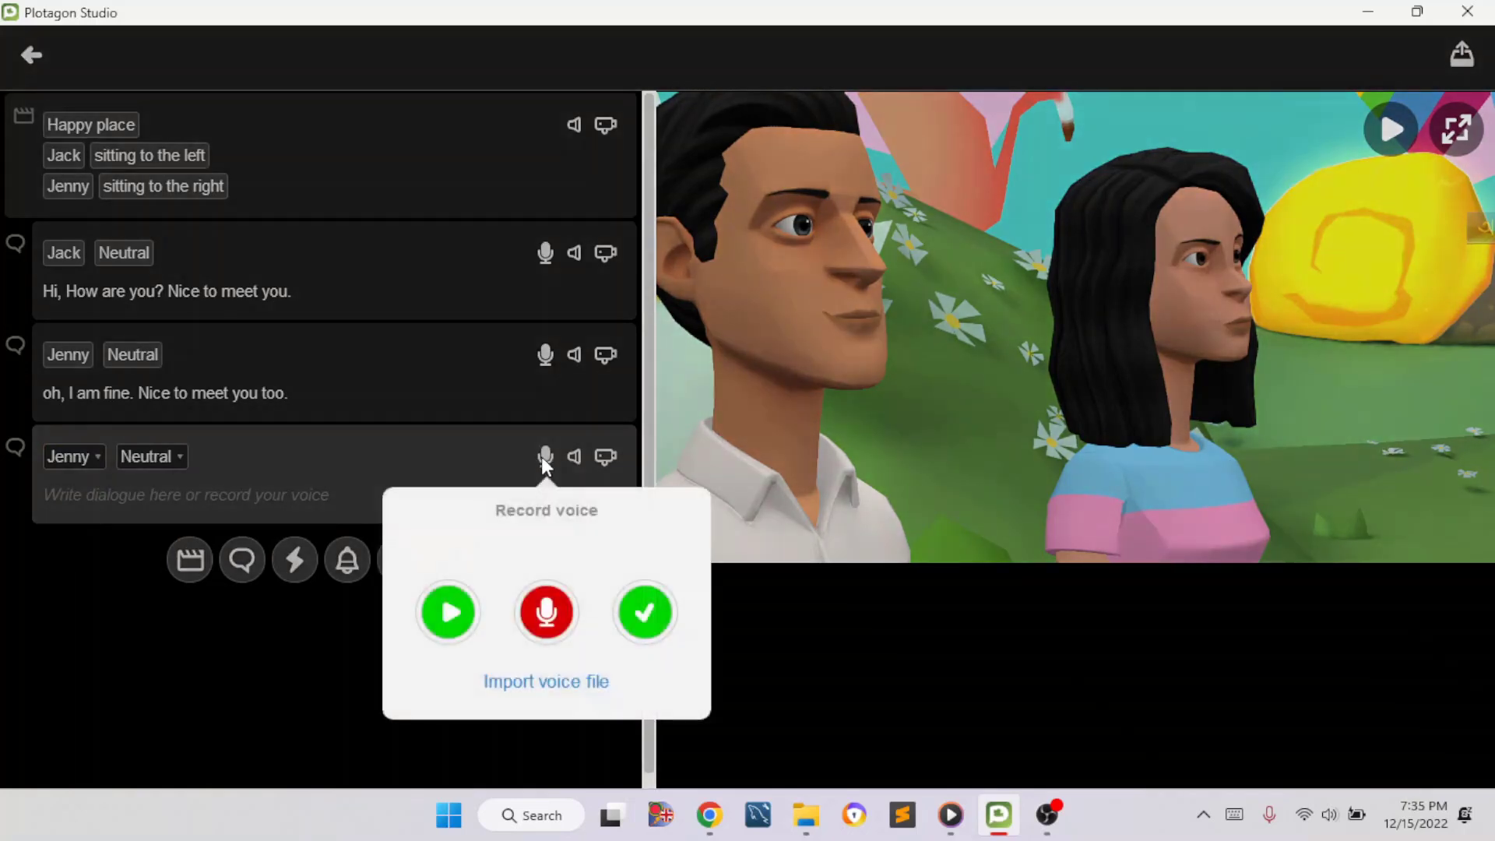
left_click(545, 612)
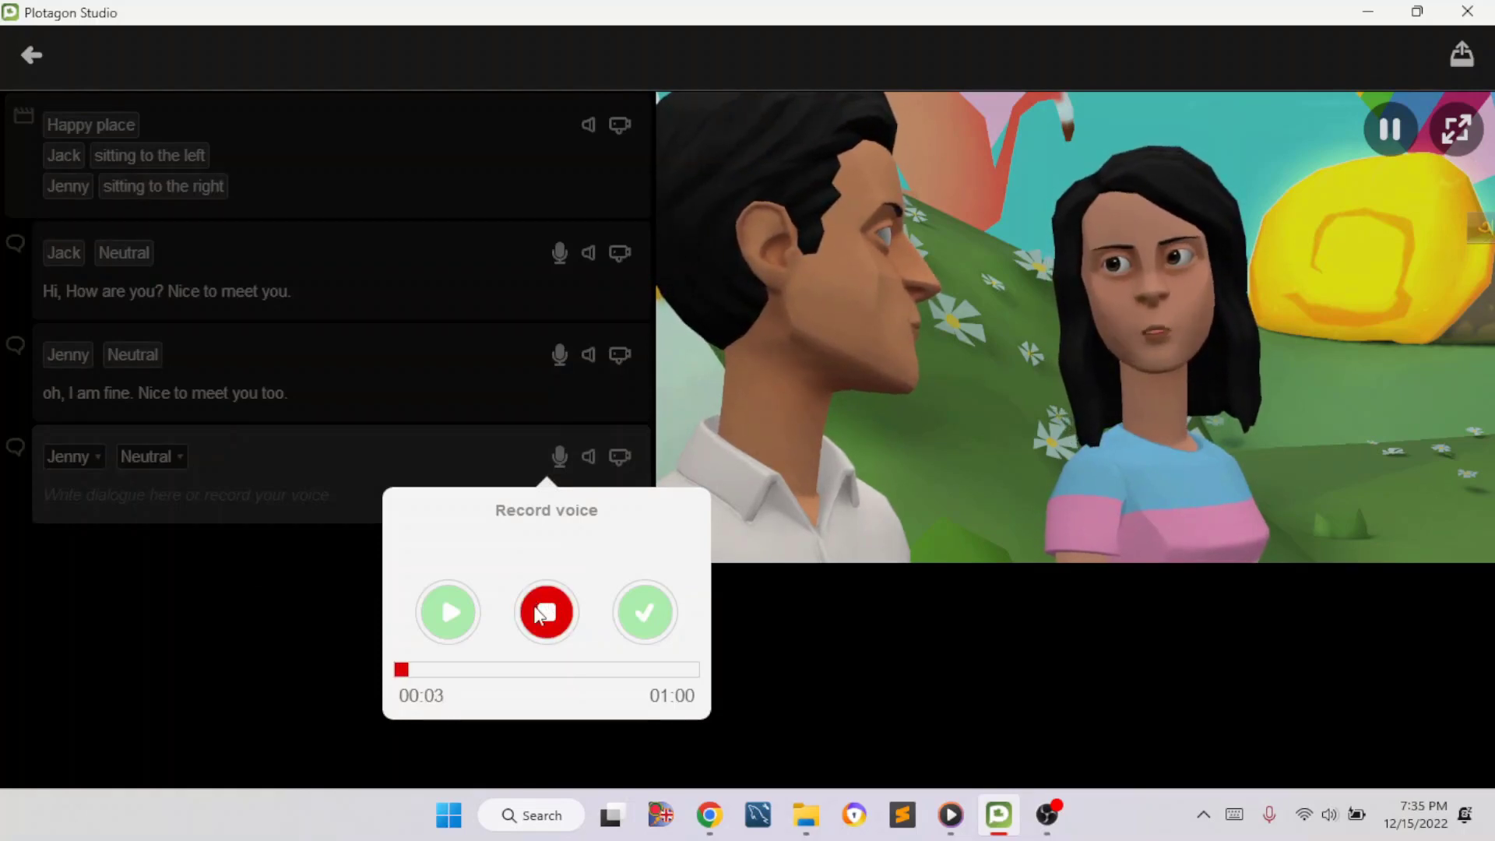
left_click(549, 613)
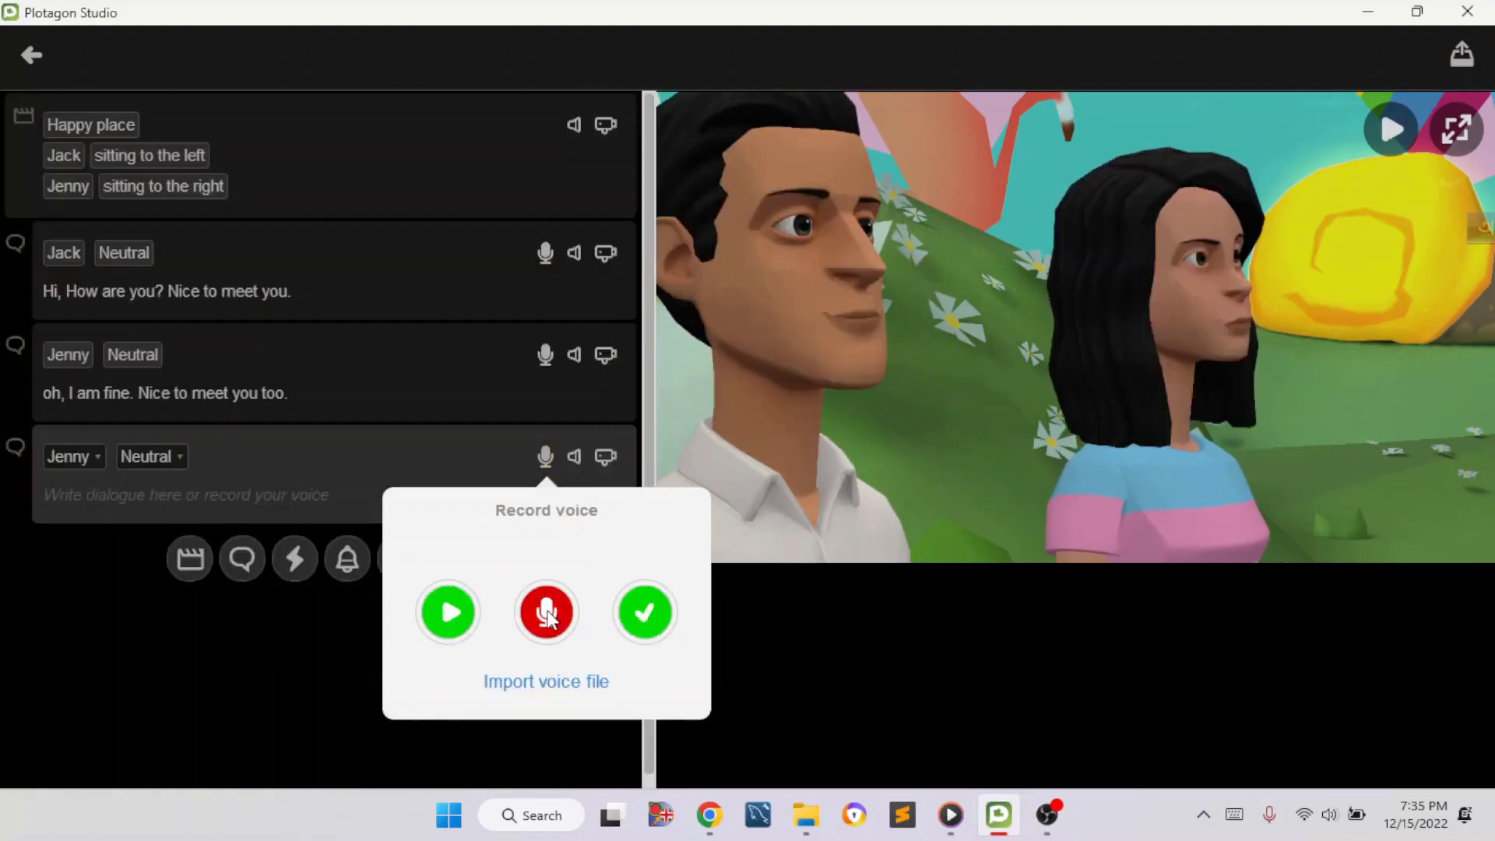
left_click(654, 612)
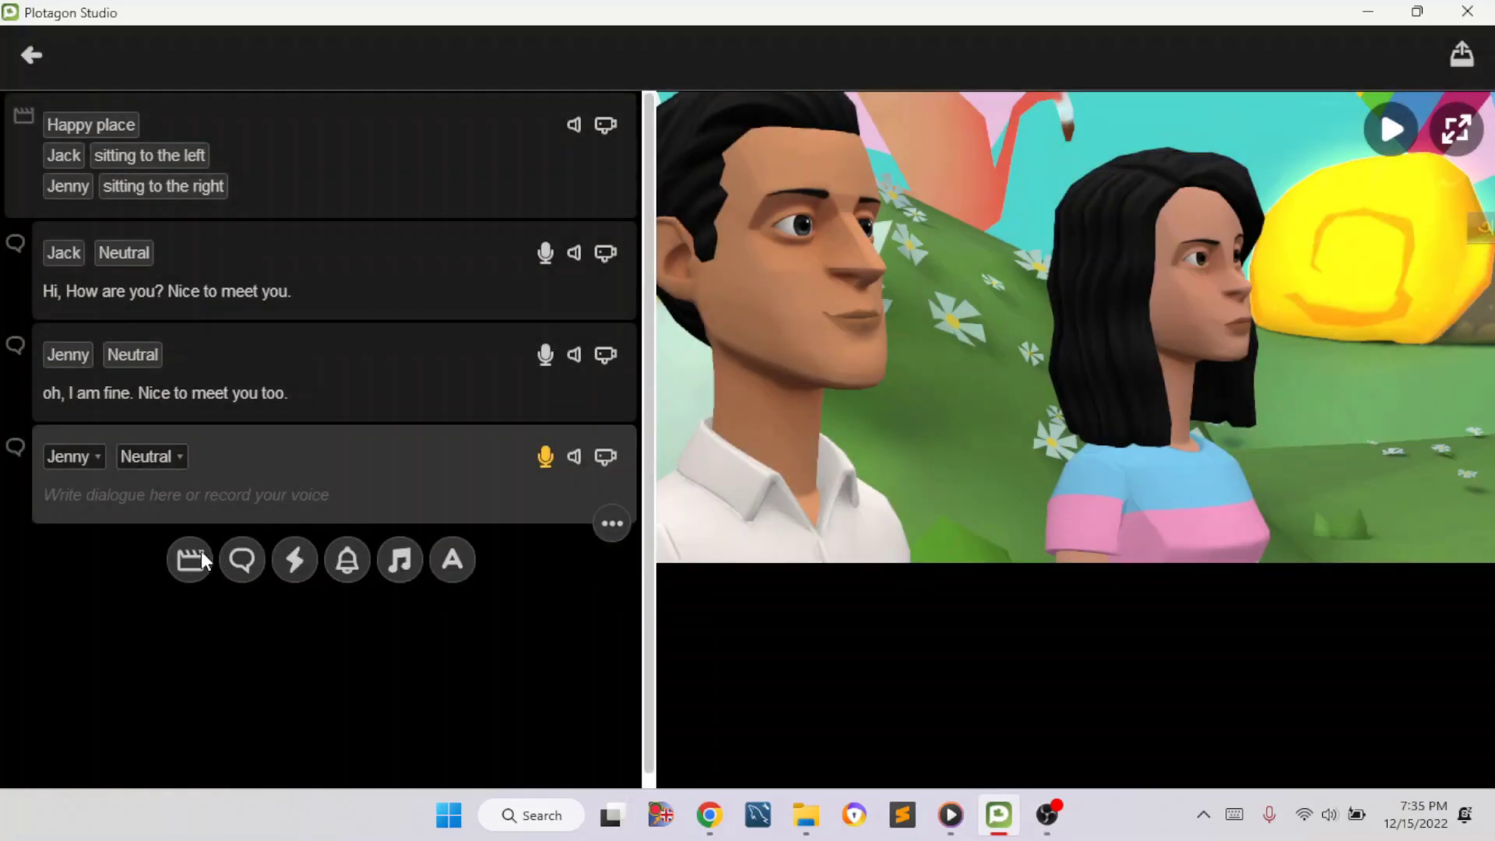
left_click(243, 558)
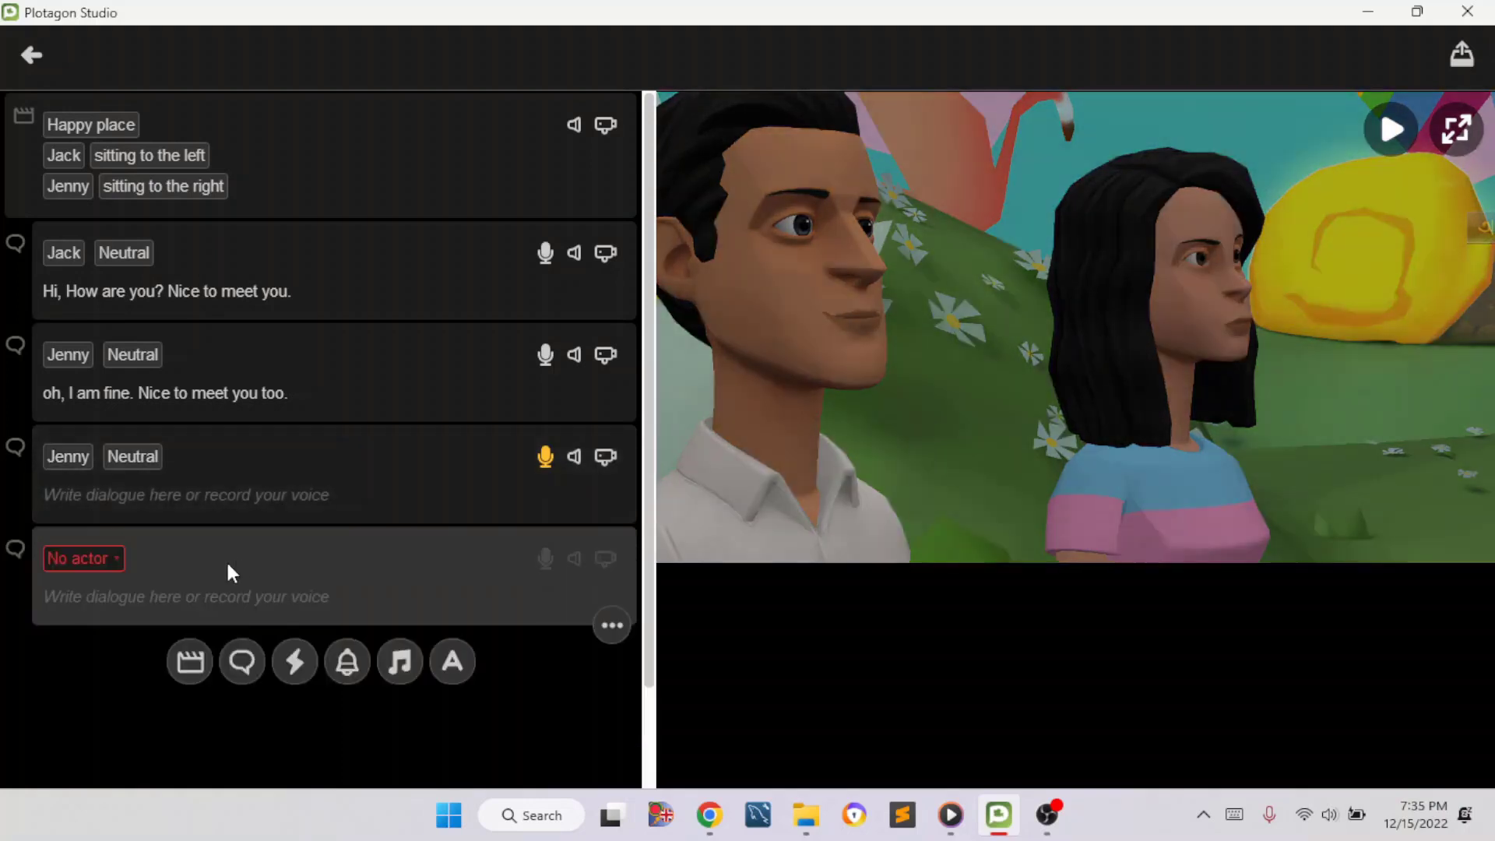
- Assign the fourth line to Jack and record his voice clip for it
left_click(81, 556)
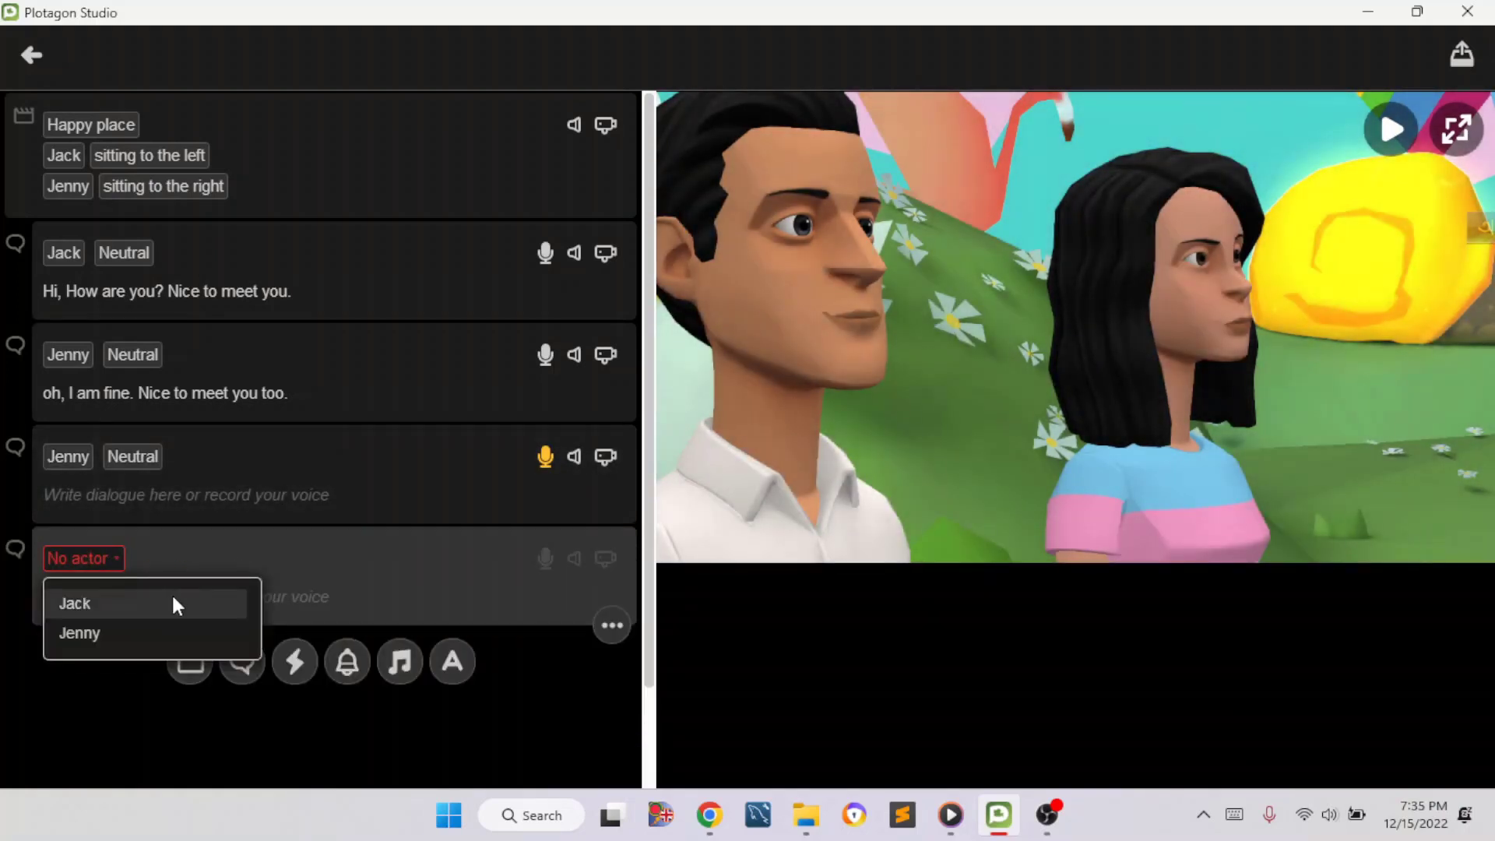
left_click(174, 604)
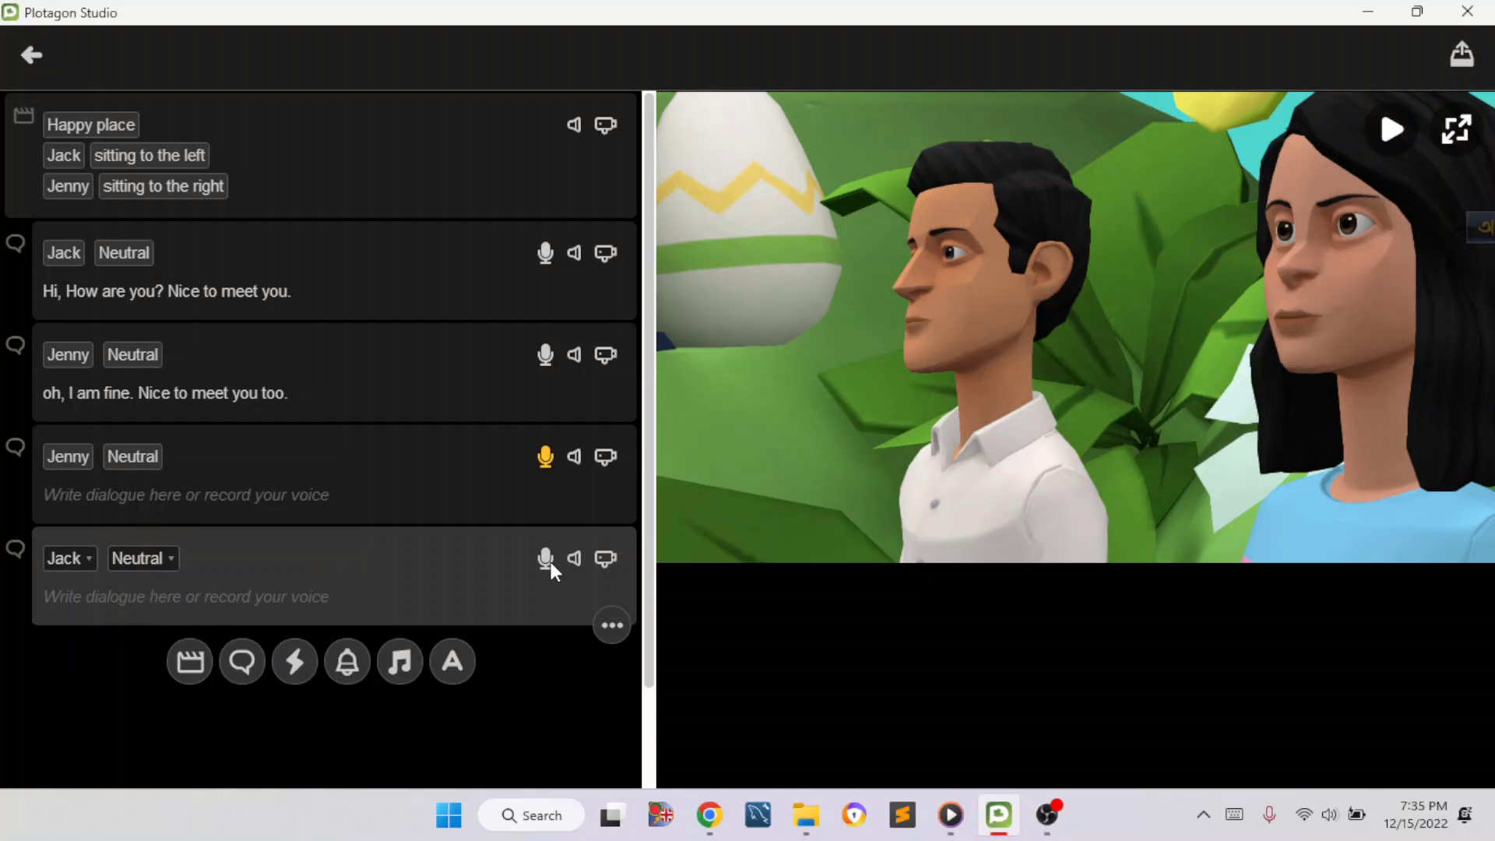
left_click(535, 544)
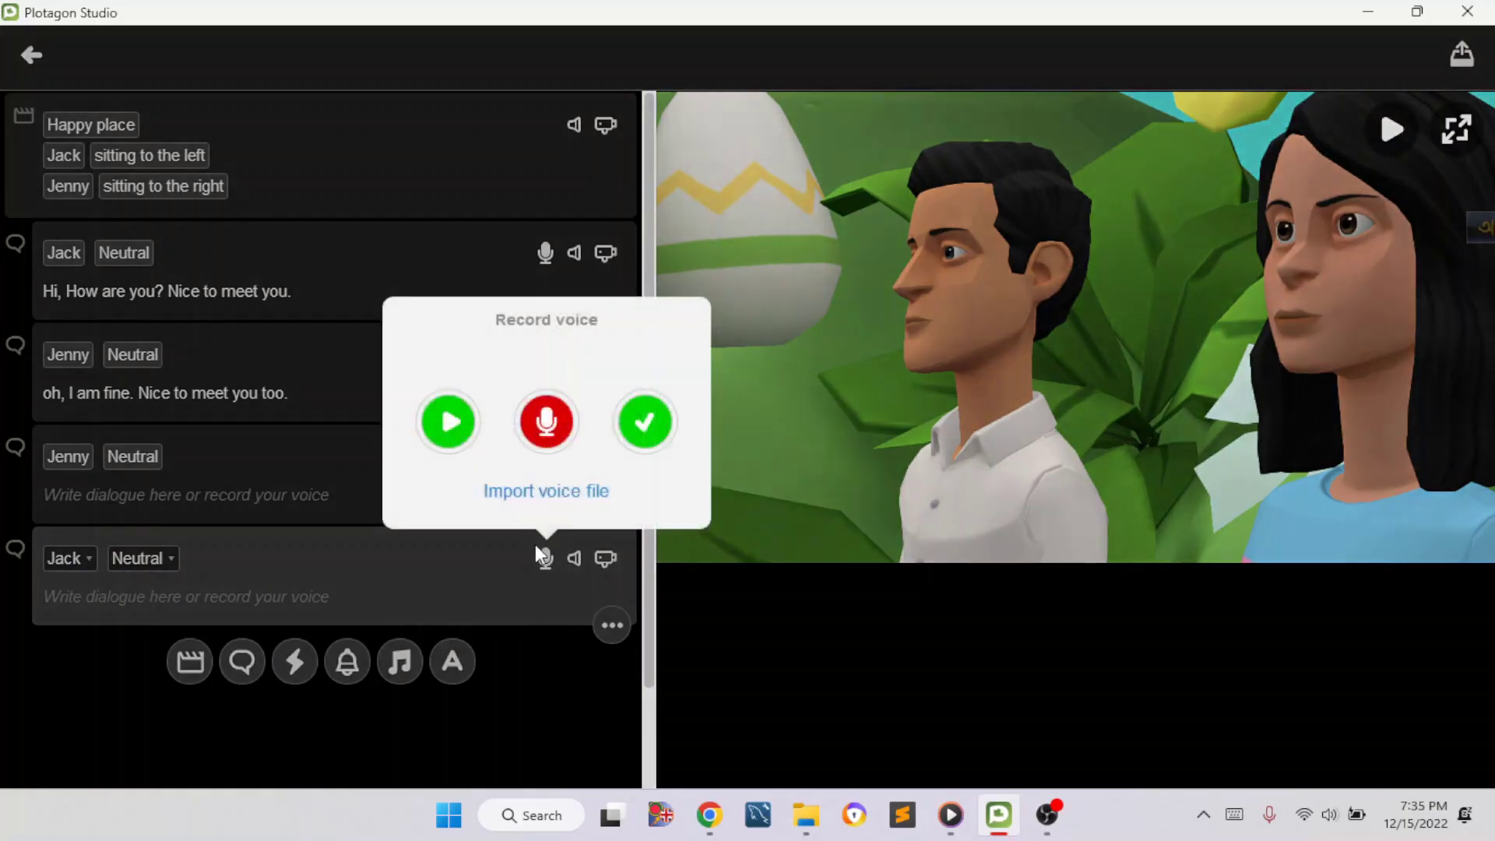
left_click(541, 414)
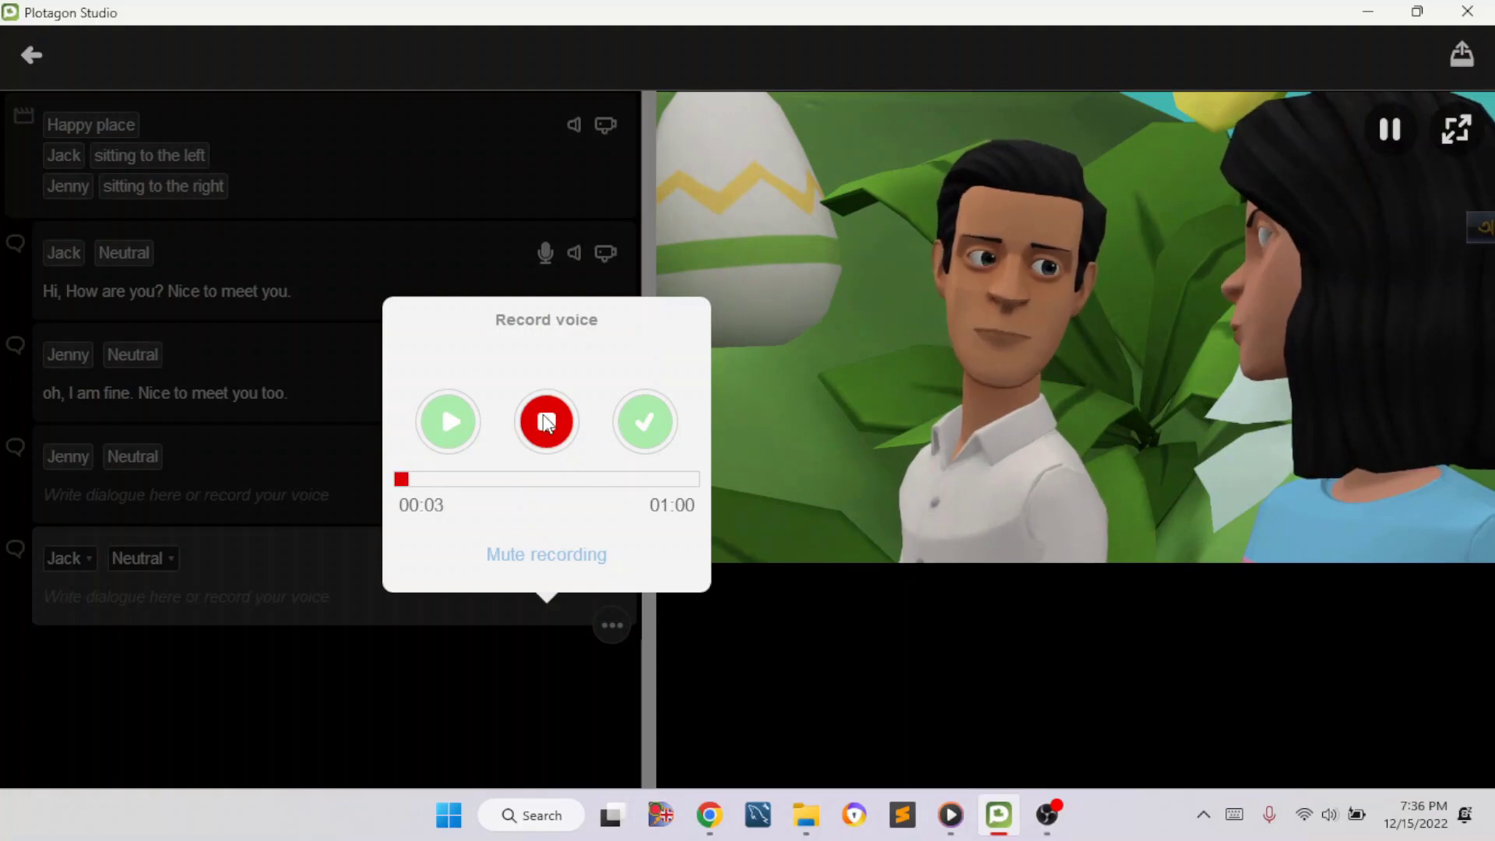
left_click(548, 422)
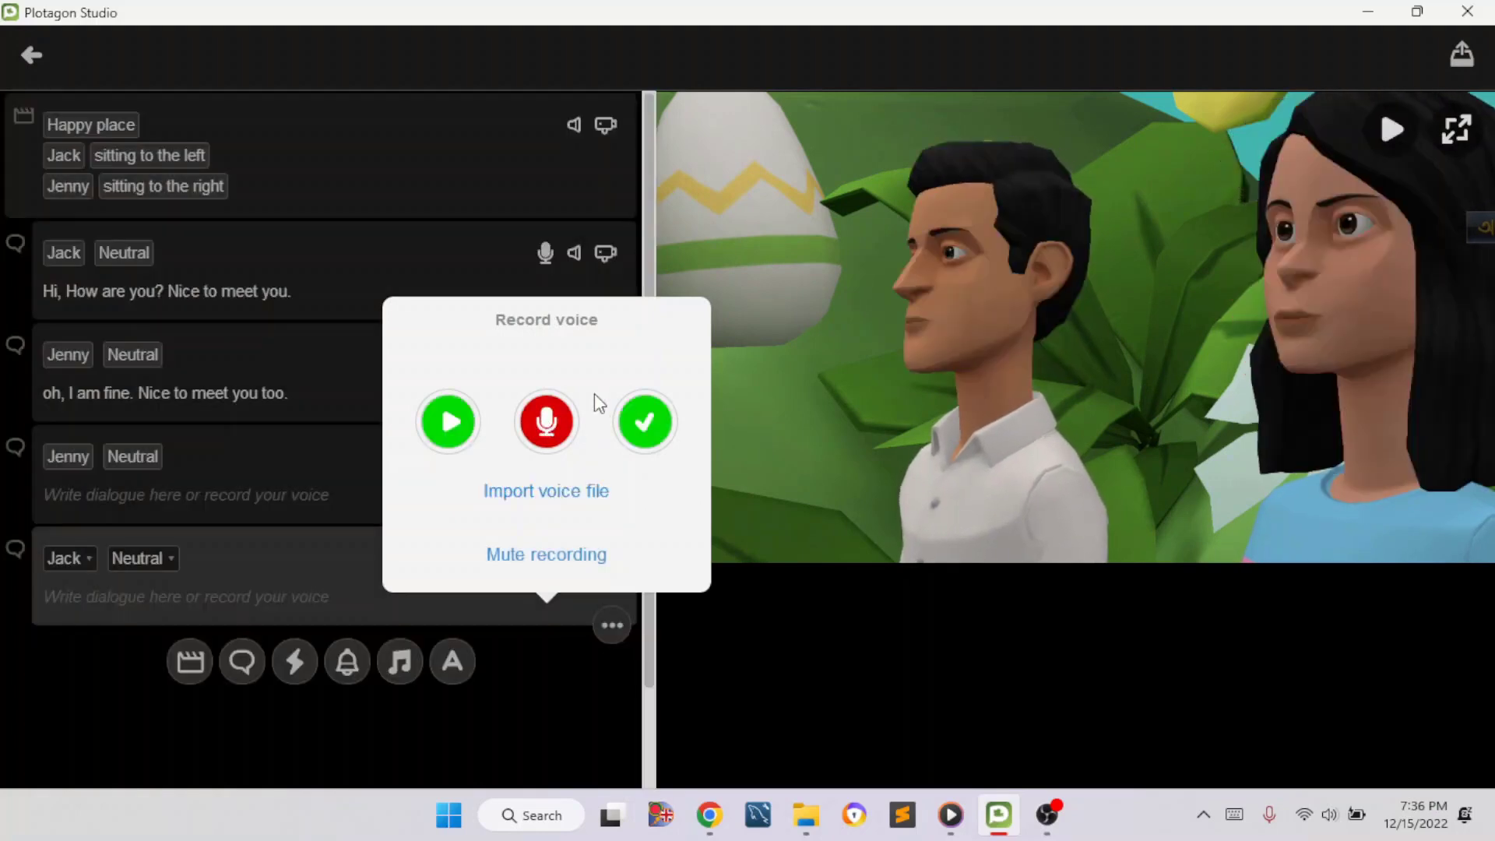
left_click(644, 421)
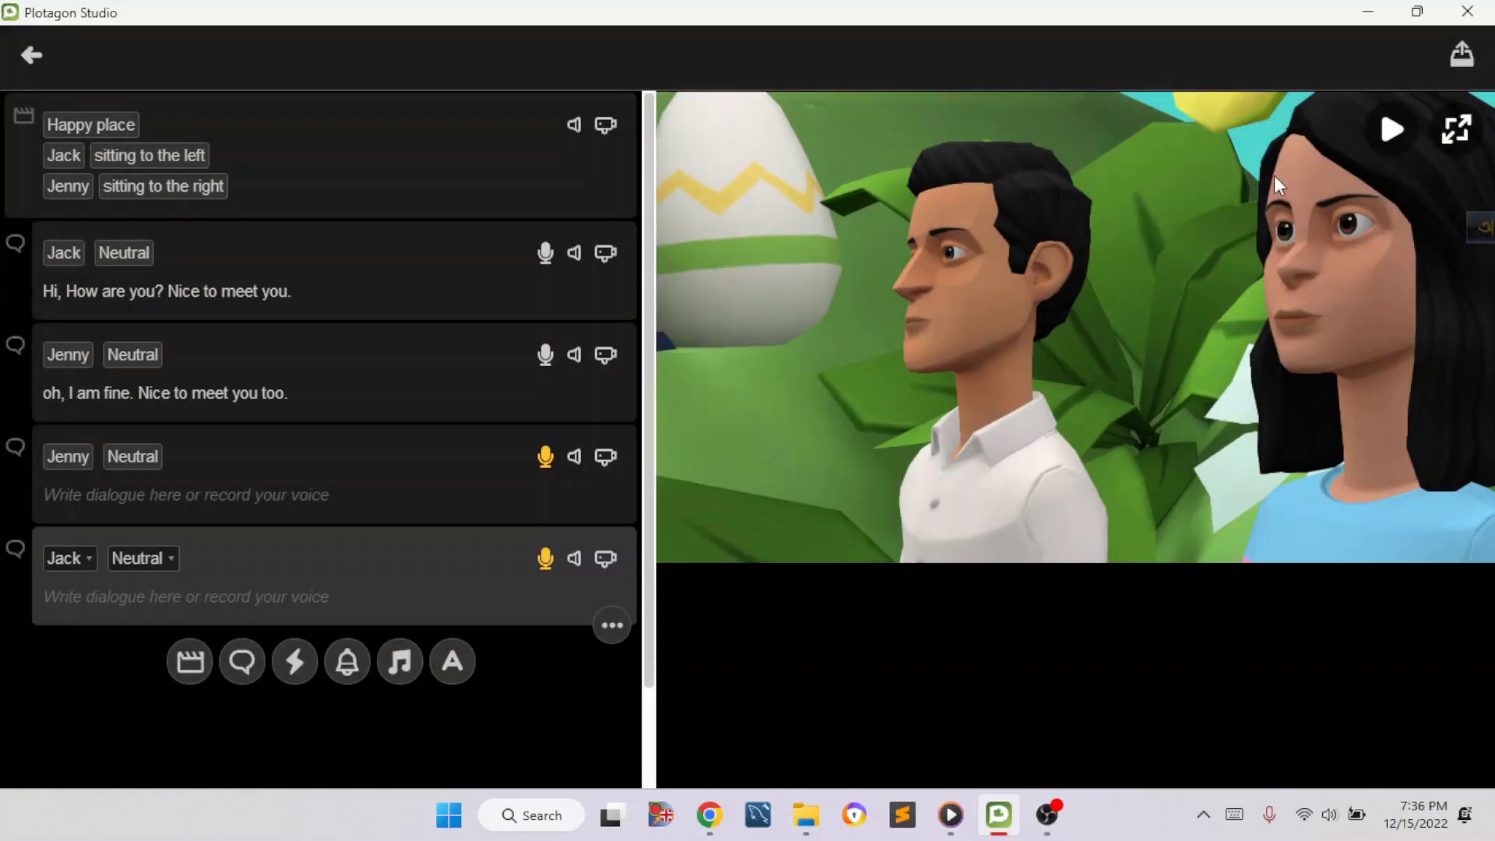
left_click(300, 284)
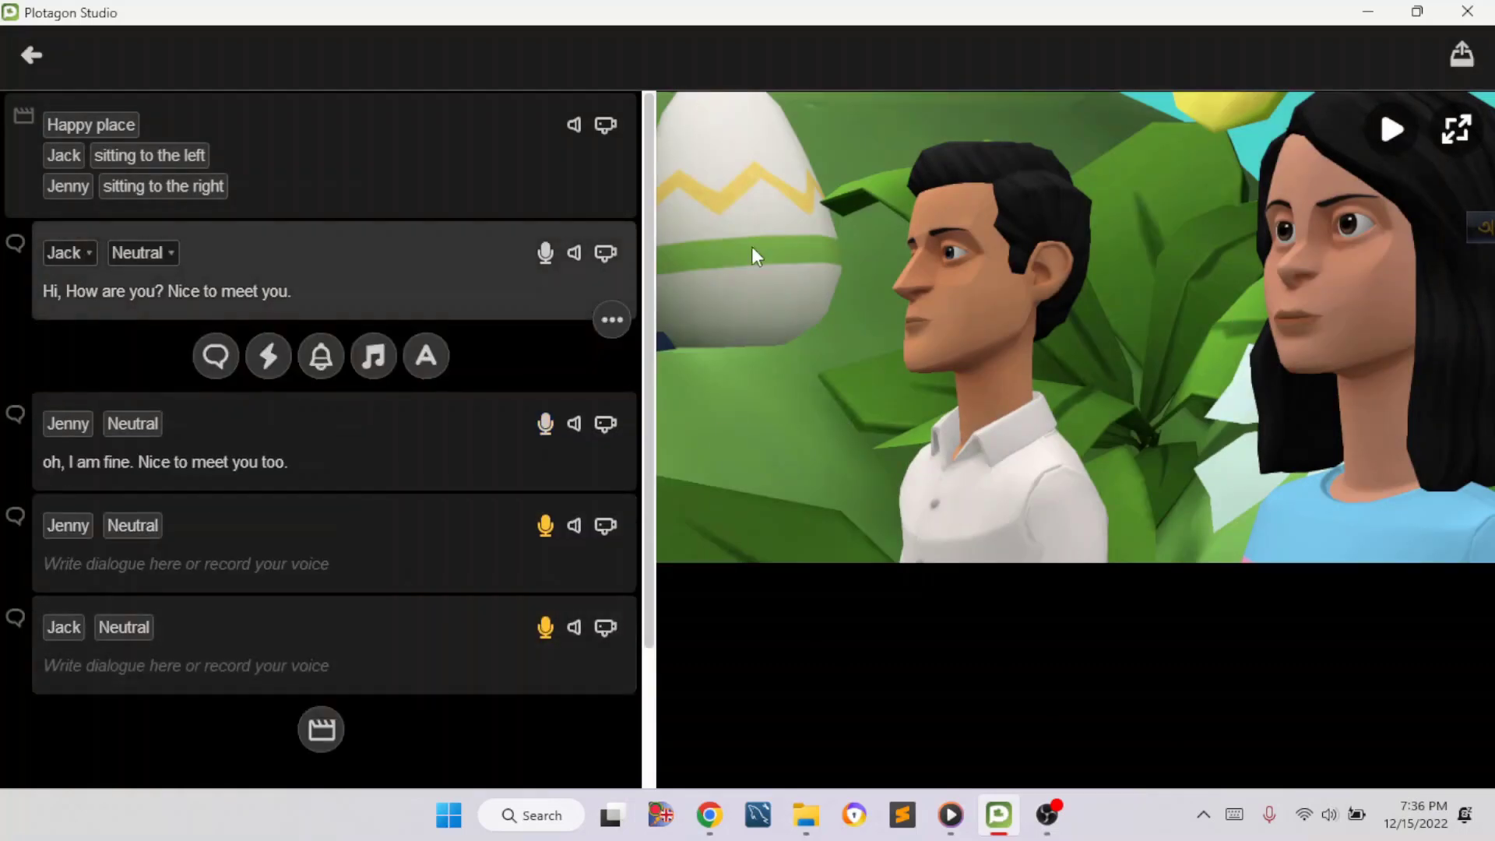
left_click(1392, 117)
- Render the scene as a 1080p video without subtitles
left_click(1461, 53)
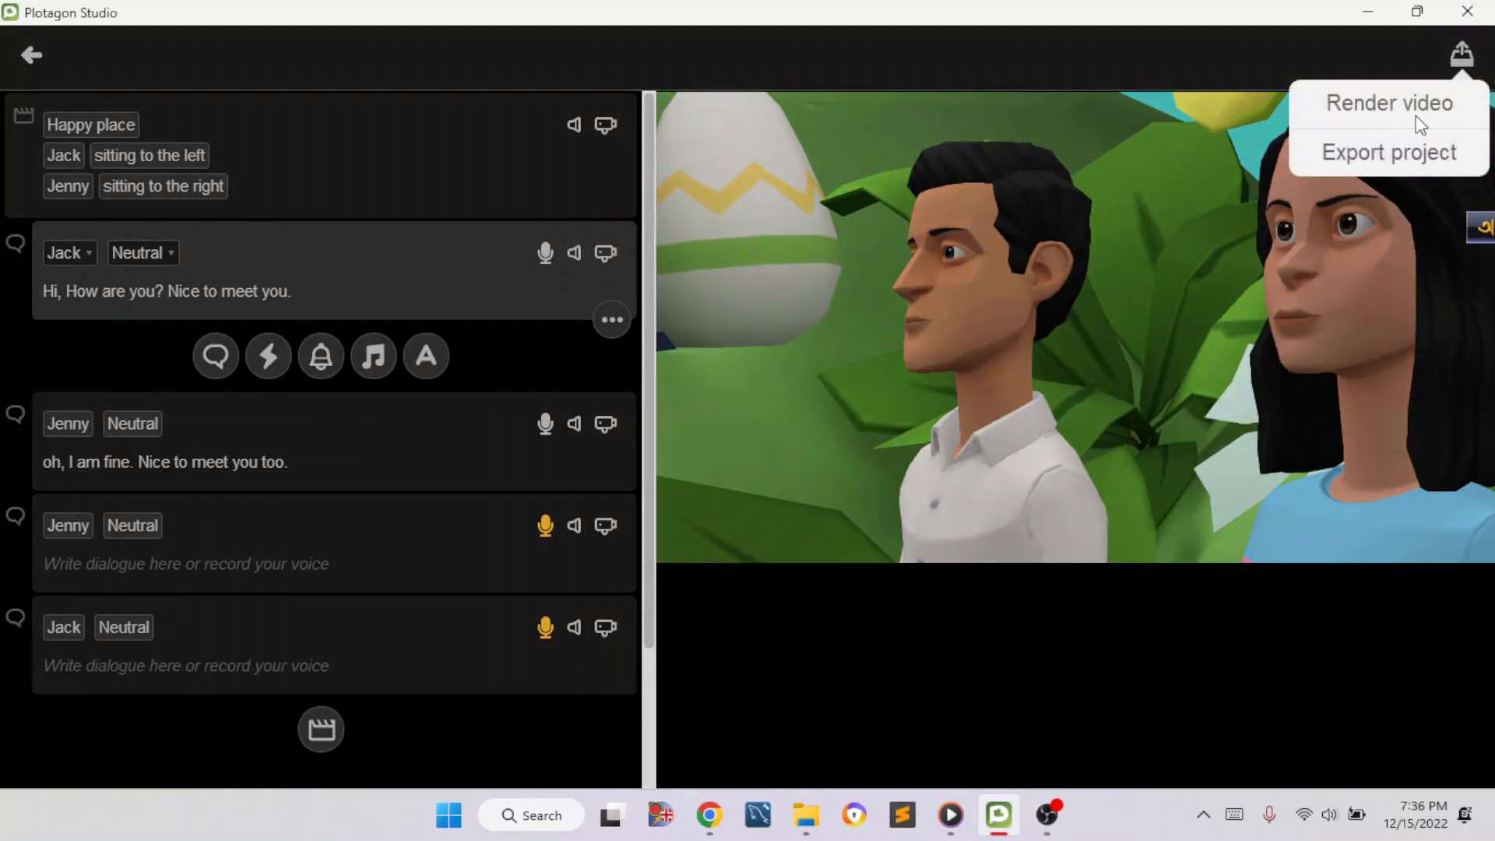
left_click(1456, 113)
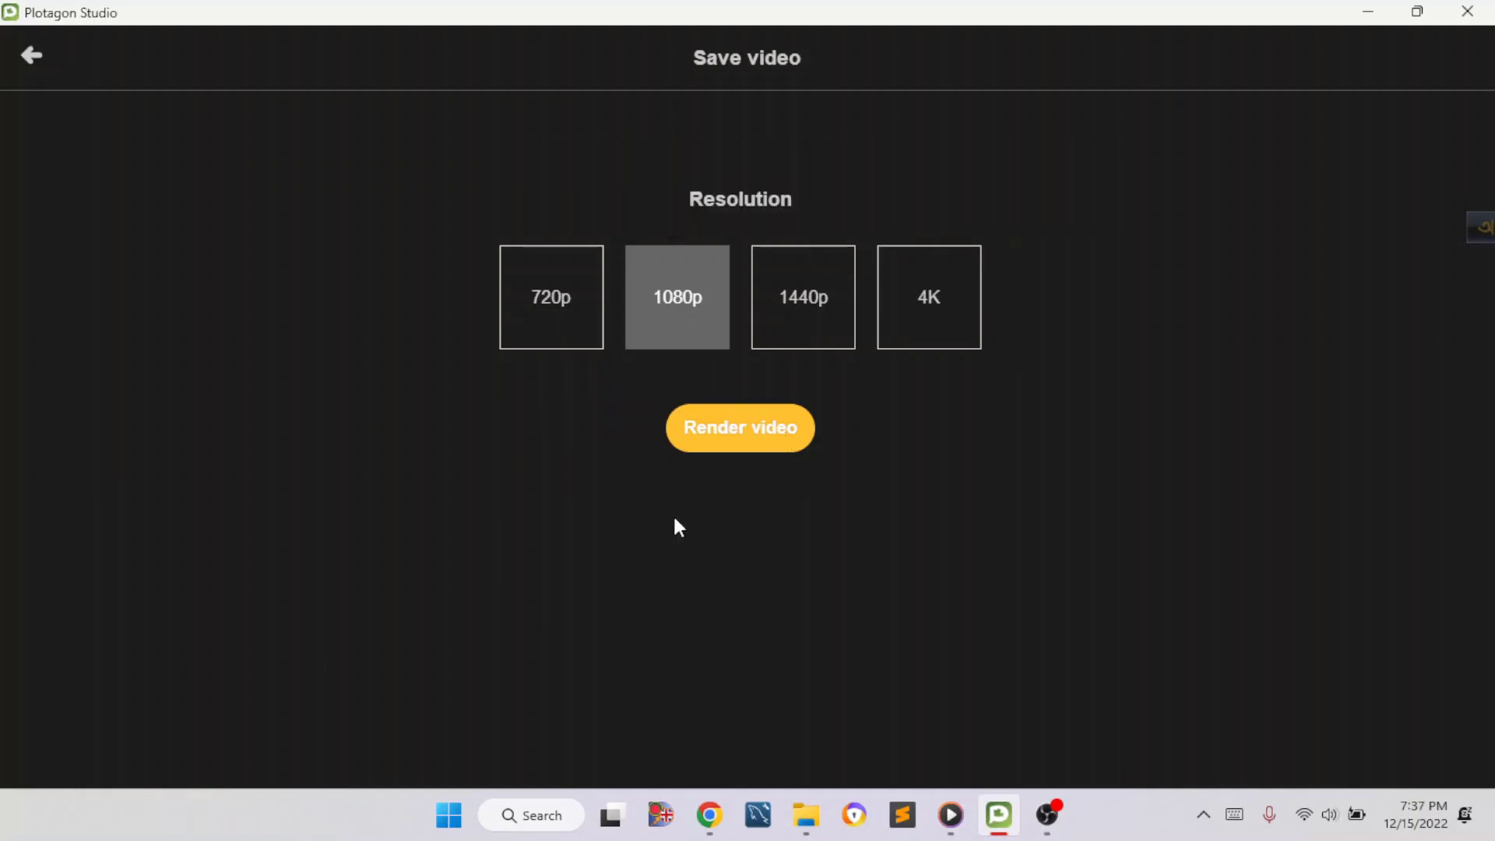
left_click(788, 427)
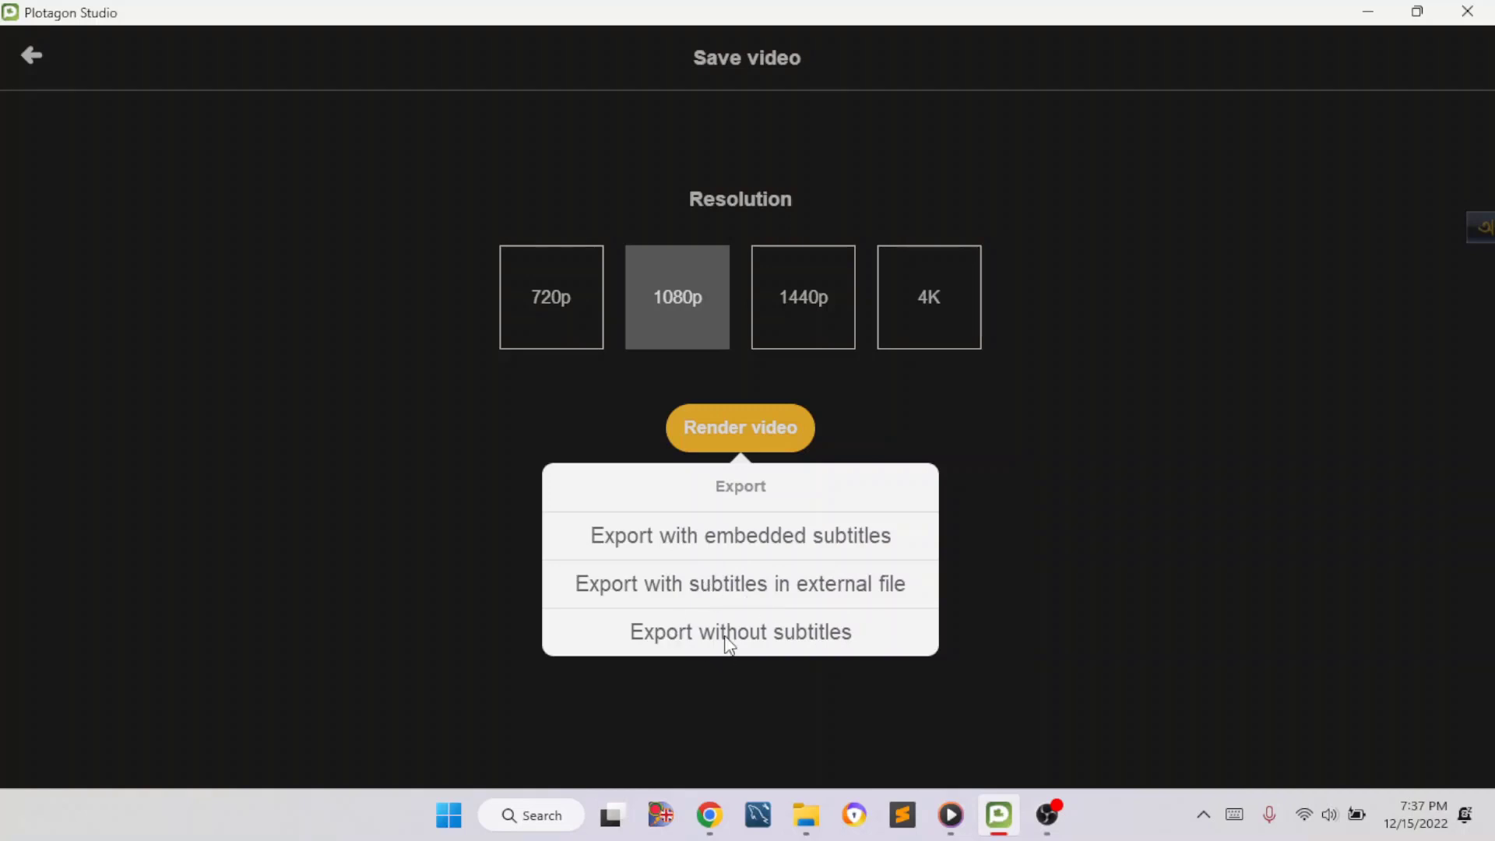
left_click(852, 631)
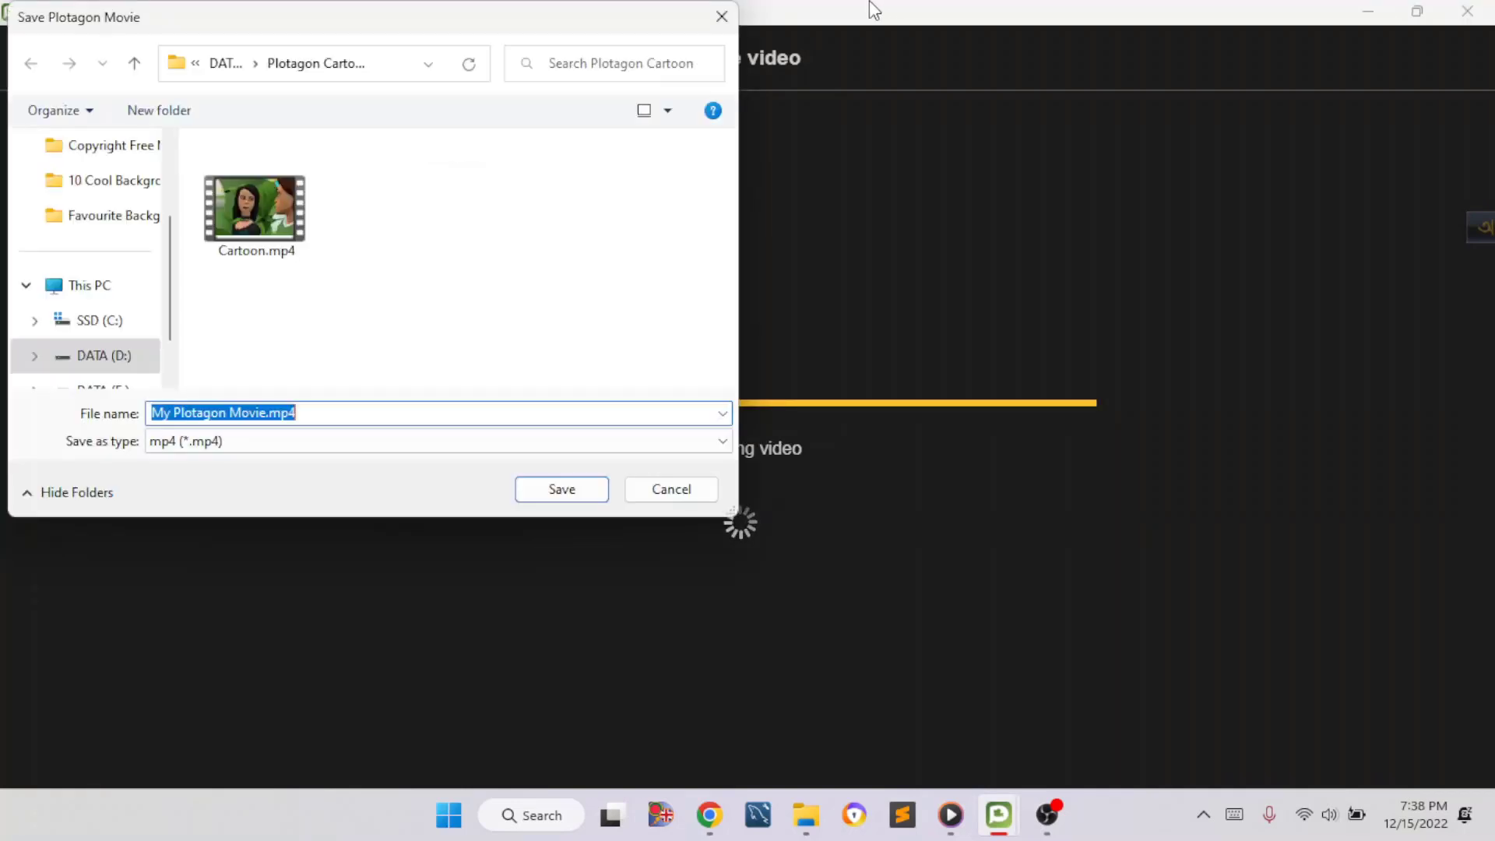
- Save the video as 'My cartoon' in the Plotagon Cartoon folder on DATA (D:)
left_click(395, 407)
key("BackSpace")
key("BackSpace")
key("BackSpace")
key("BackSpace")
key("BackSpace")
key("BackSpace")
key("BackSpace")
key("BackSpace")
key("BackSpace")
key("BackSpace")
key("BackSpace")
key("BackSpace")
key("BackSpace")
key("BackSpace")
key("BackSpace")
key("BackSpace")
key("BackSpace")
key("BackSpace")
key("BackSpace")
key("BackSpace")
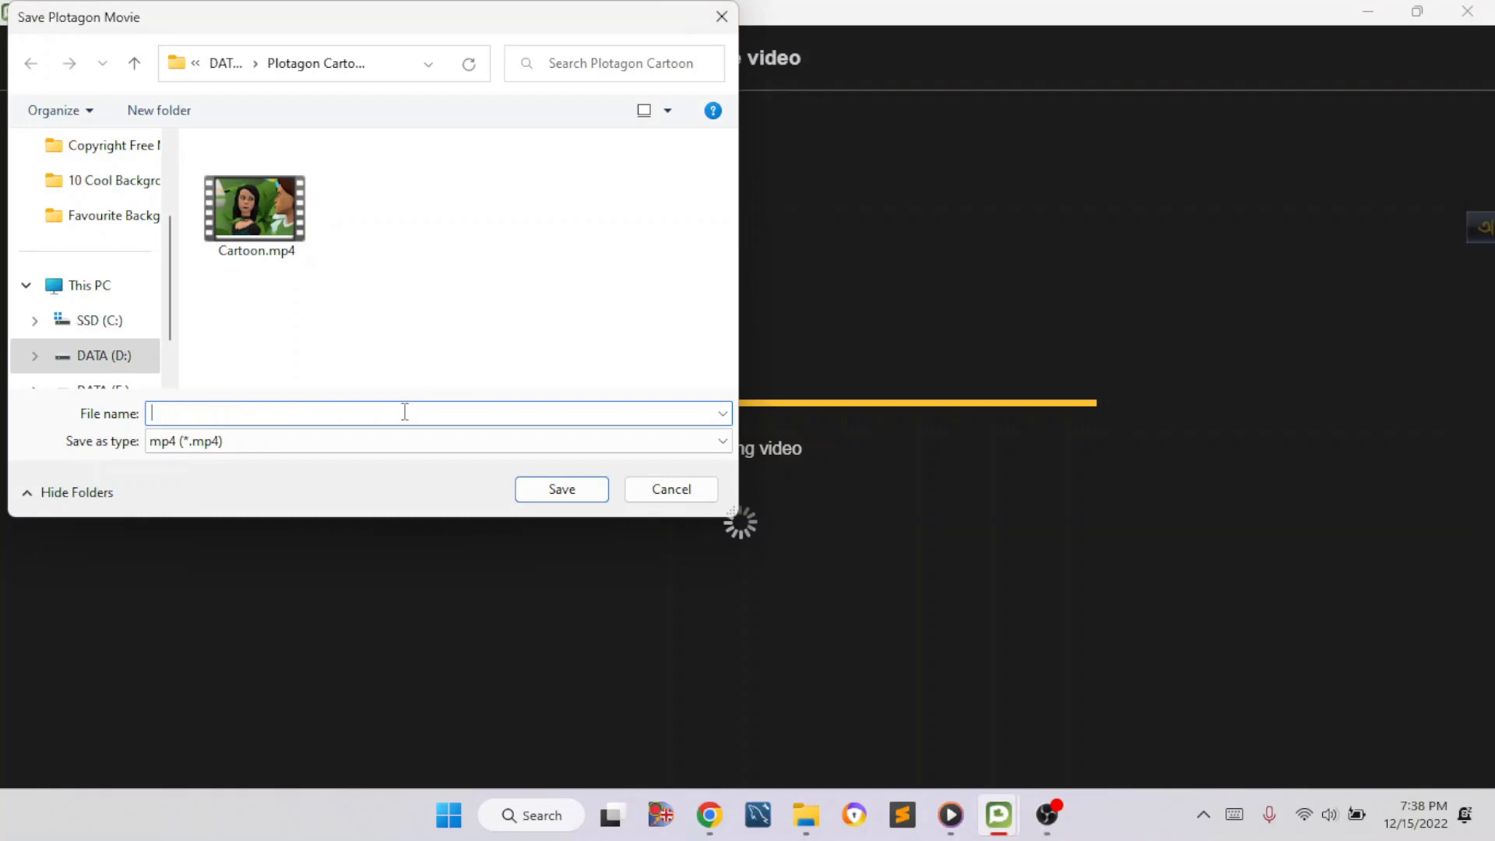
type("My cartoon")
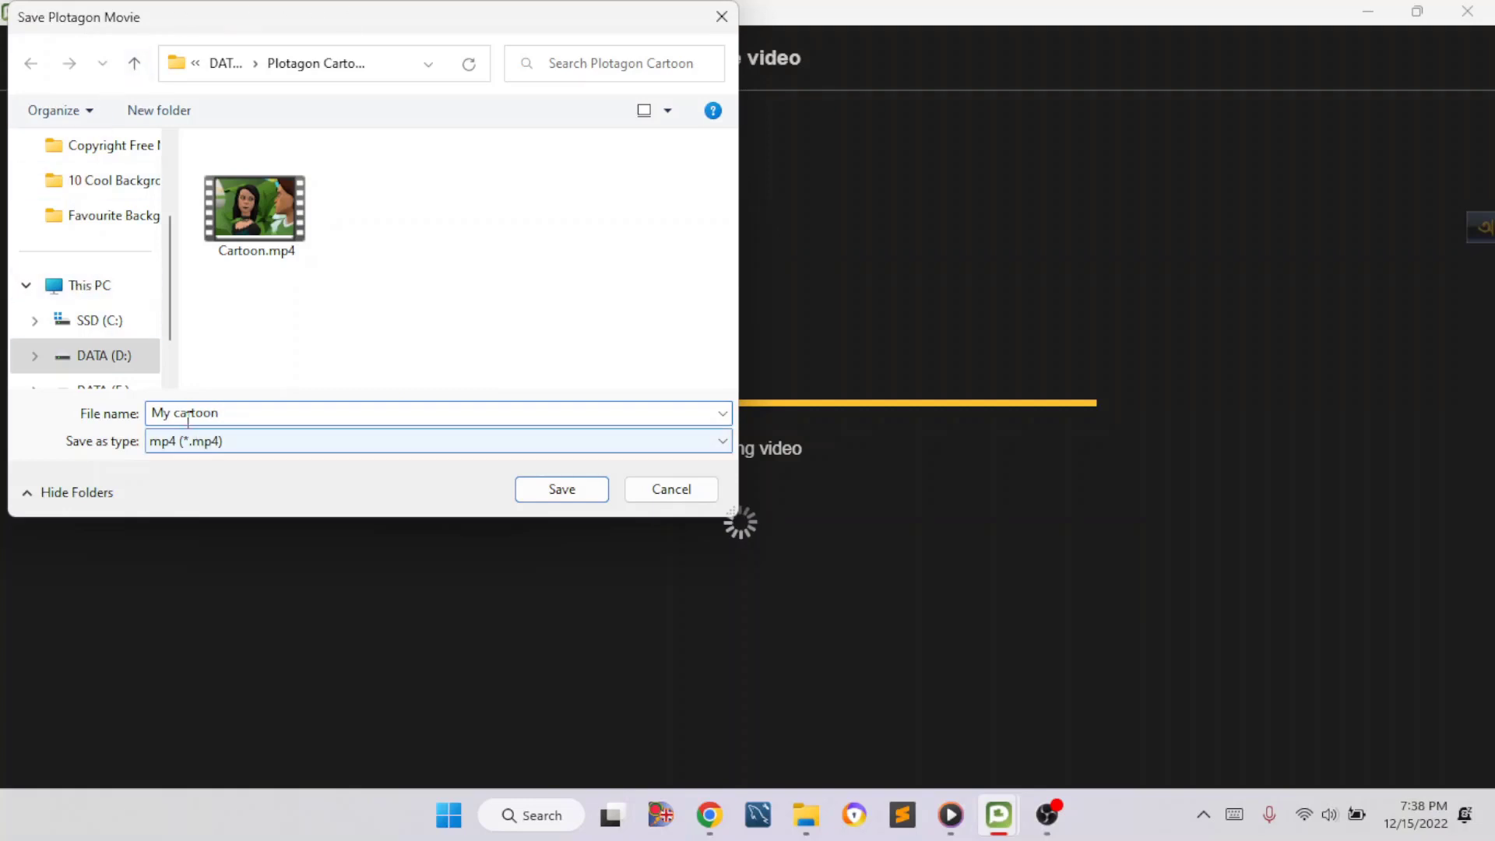
left_click(109, 378)
scroll(361, 257, "down", 10)
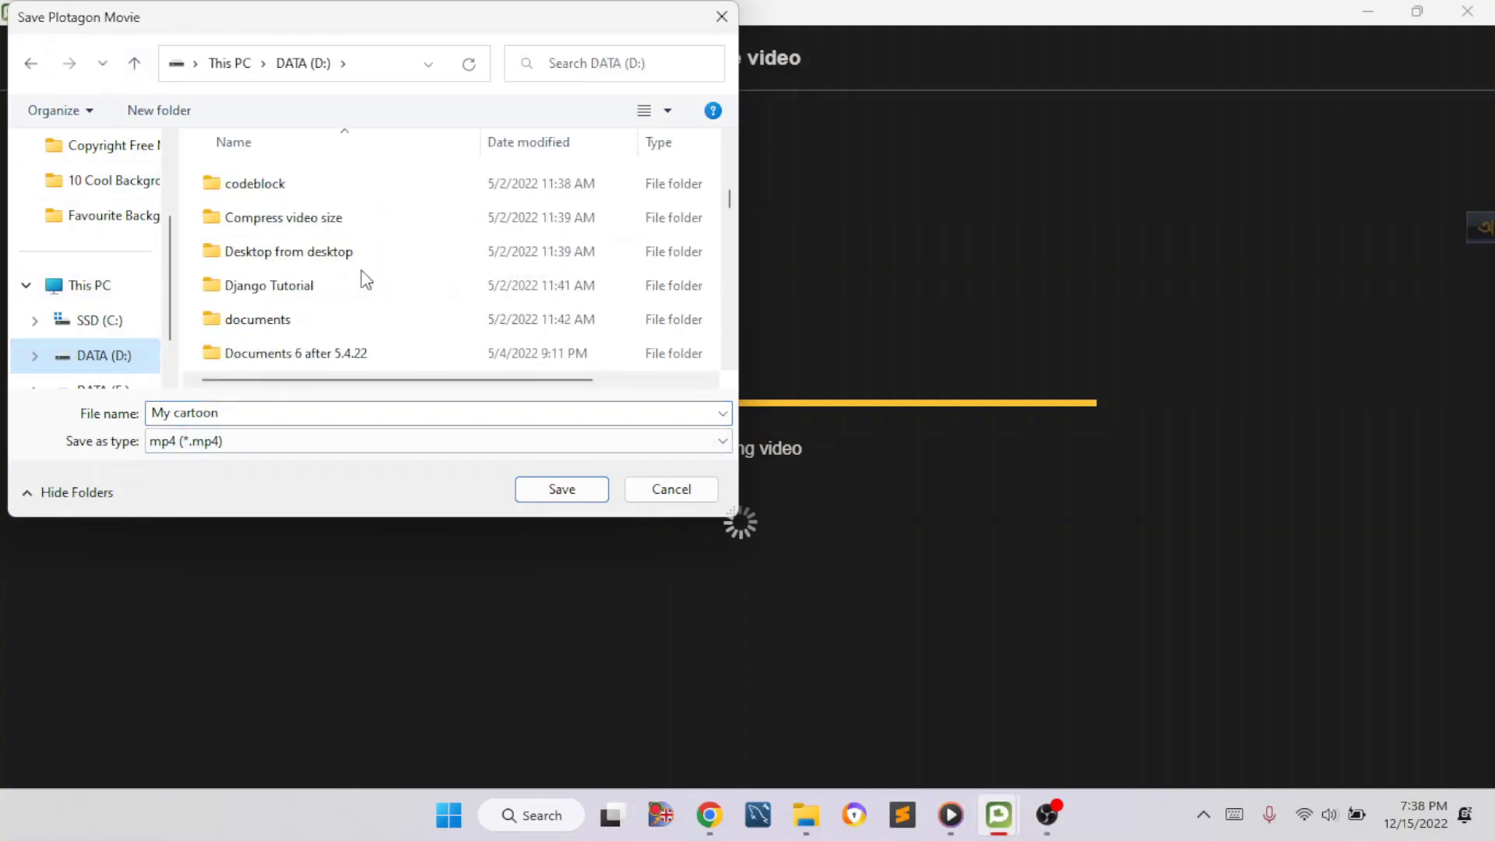
scroll(357, 294, "down", 10)
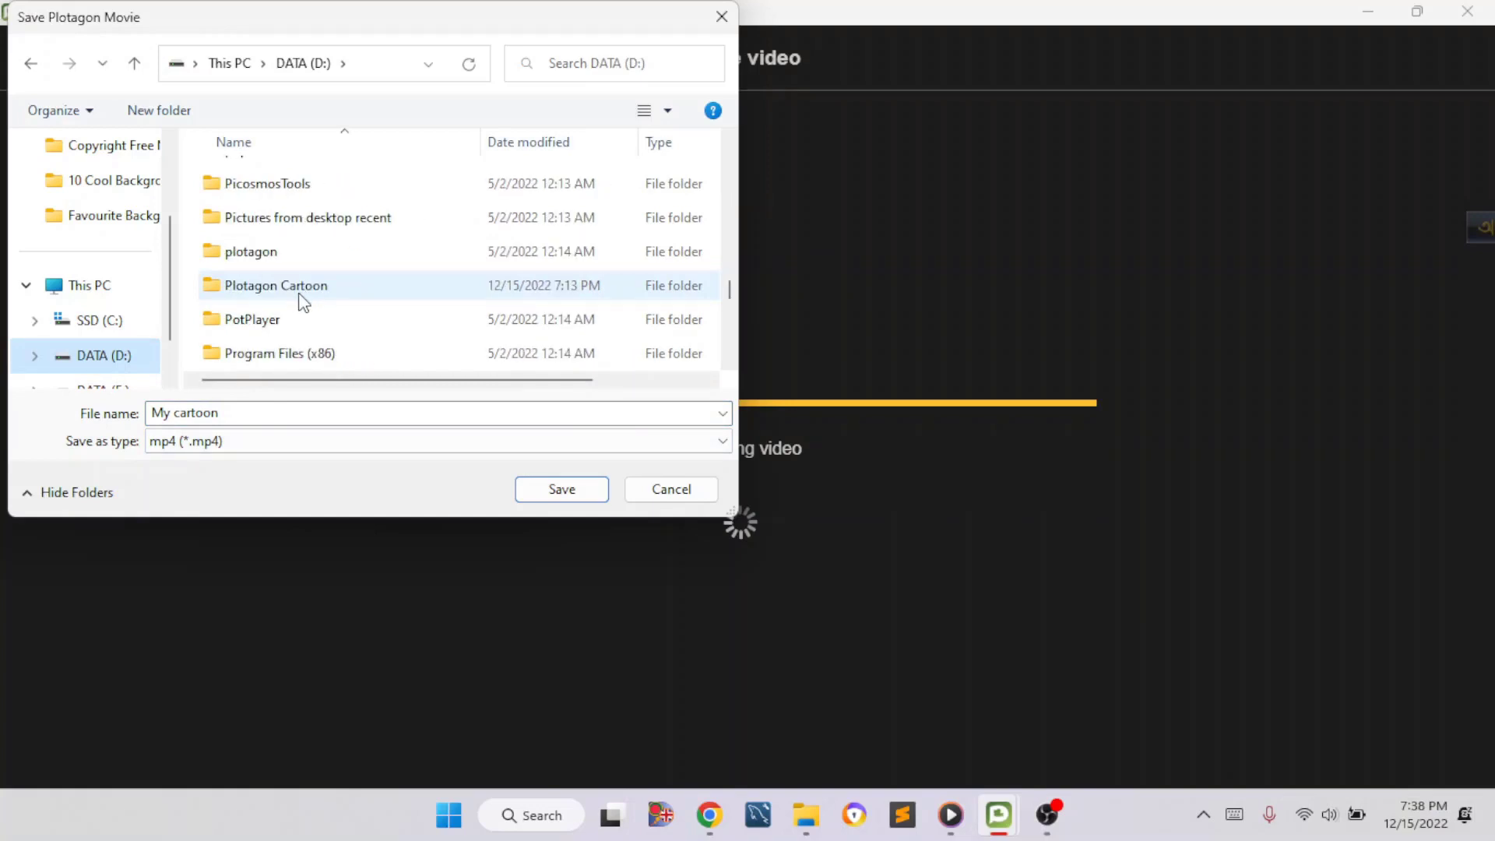
left_click(306, 290)
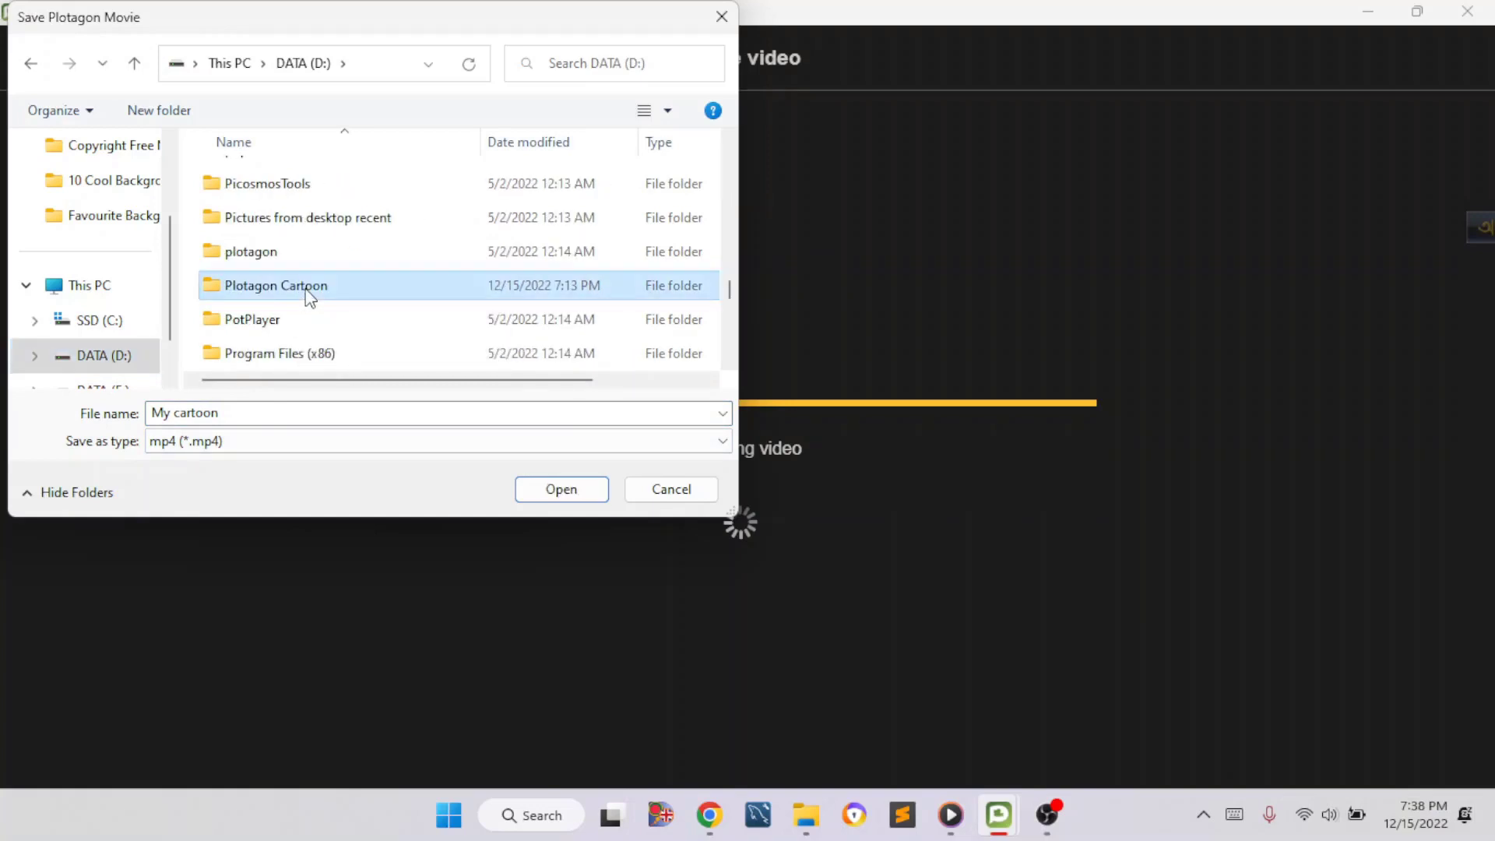
left_click(560, 490)
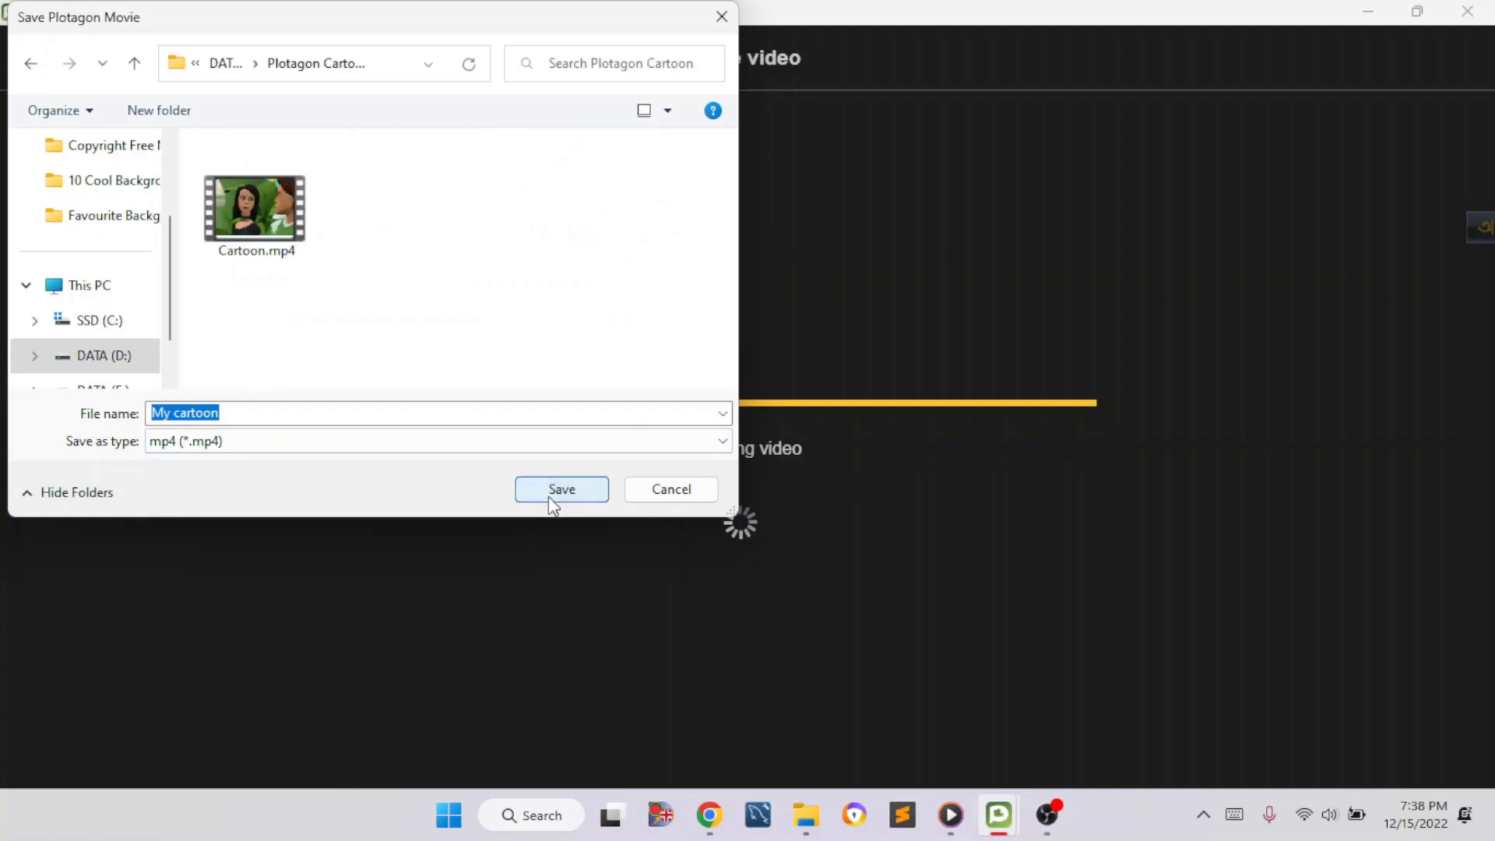
left_click(543, 490)
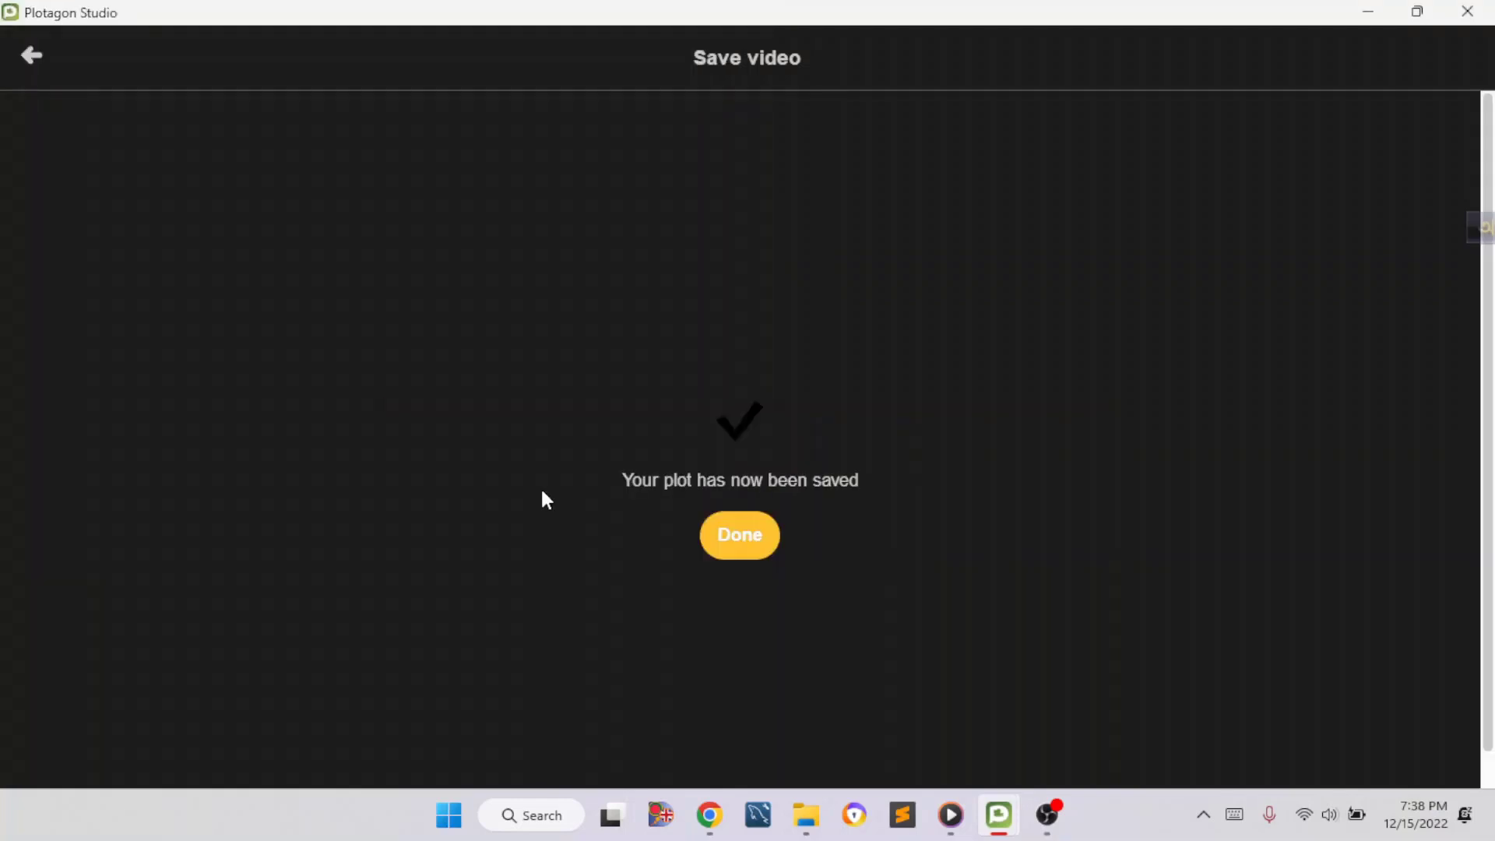
- Dismiss the save confirmation and minimize Plotagon Studio to the desktop
left_click(765, 550)
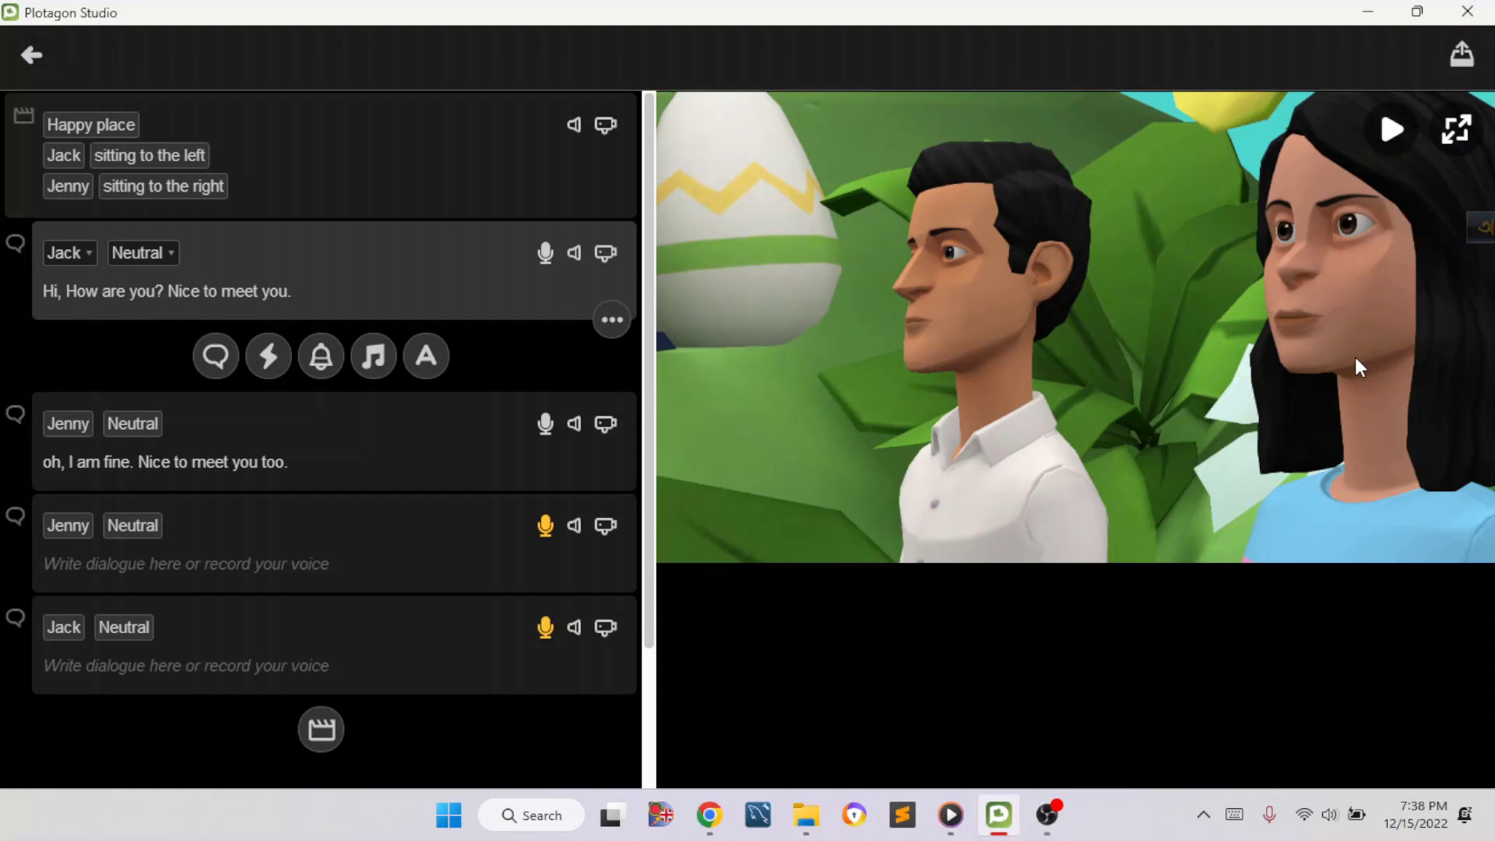
left_click(1369, 9)
mouse_move(808, 830)
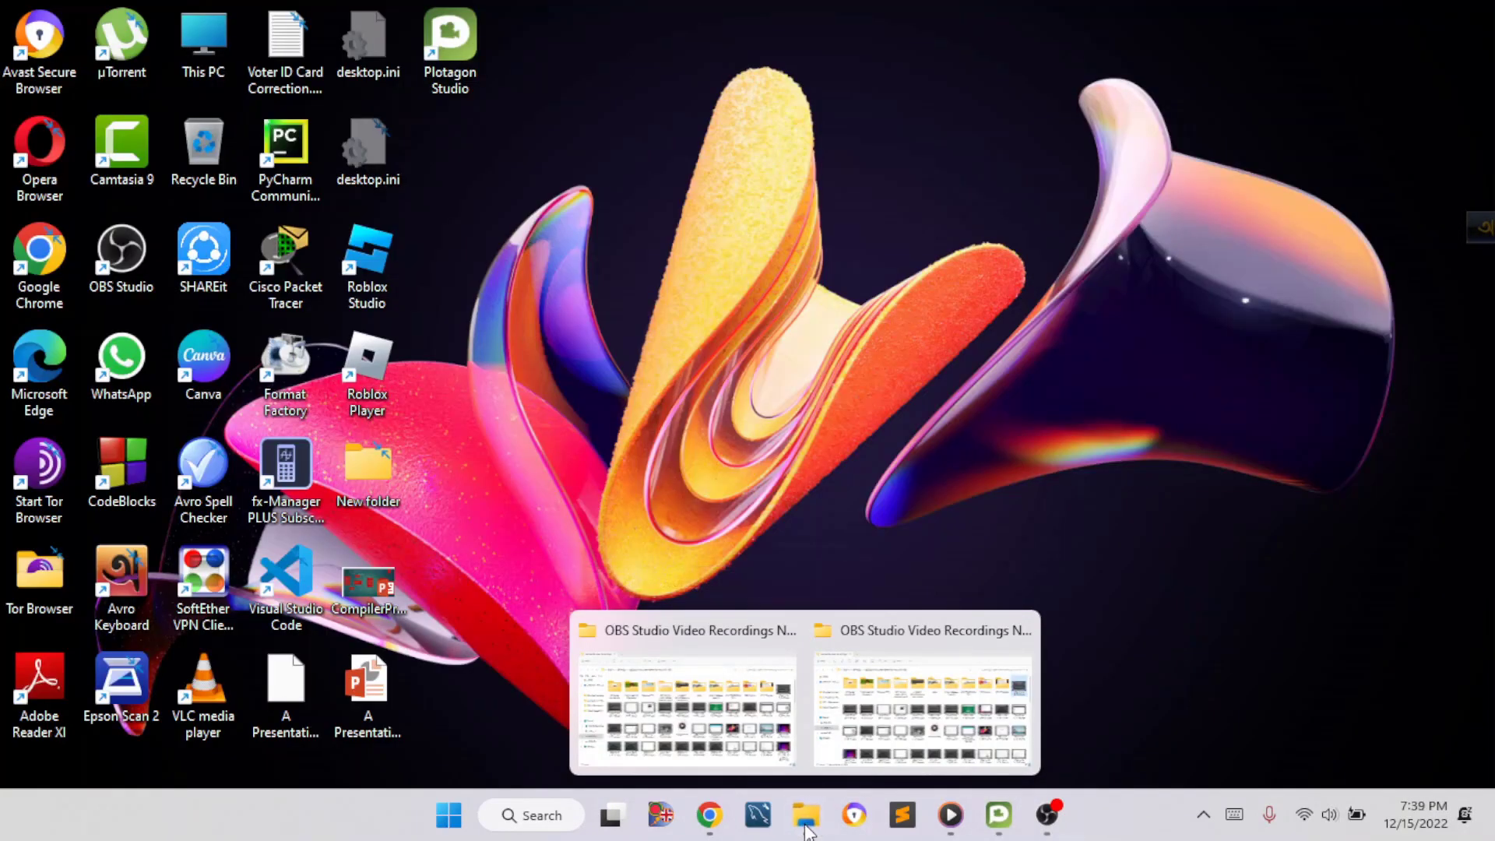
- Play My cartoon.mp4 from the Plotagon Cartoon folder in File Explorer
left_click(807, 830)
double_click(361, 306)
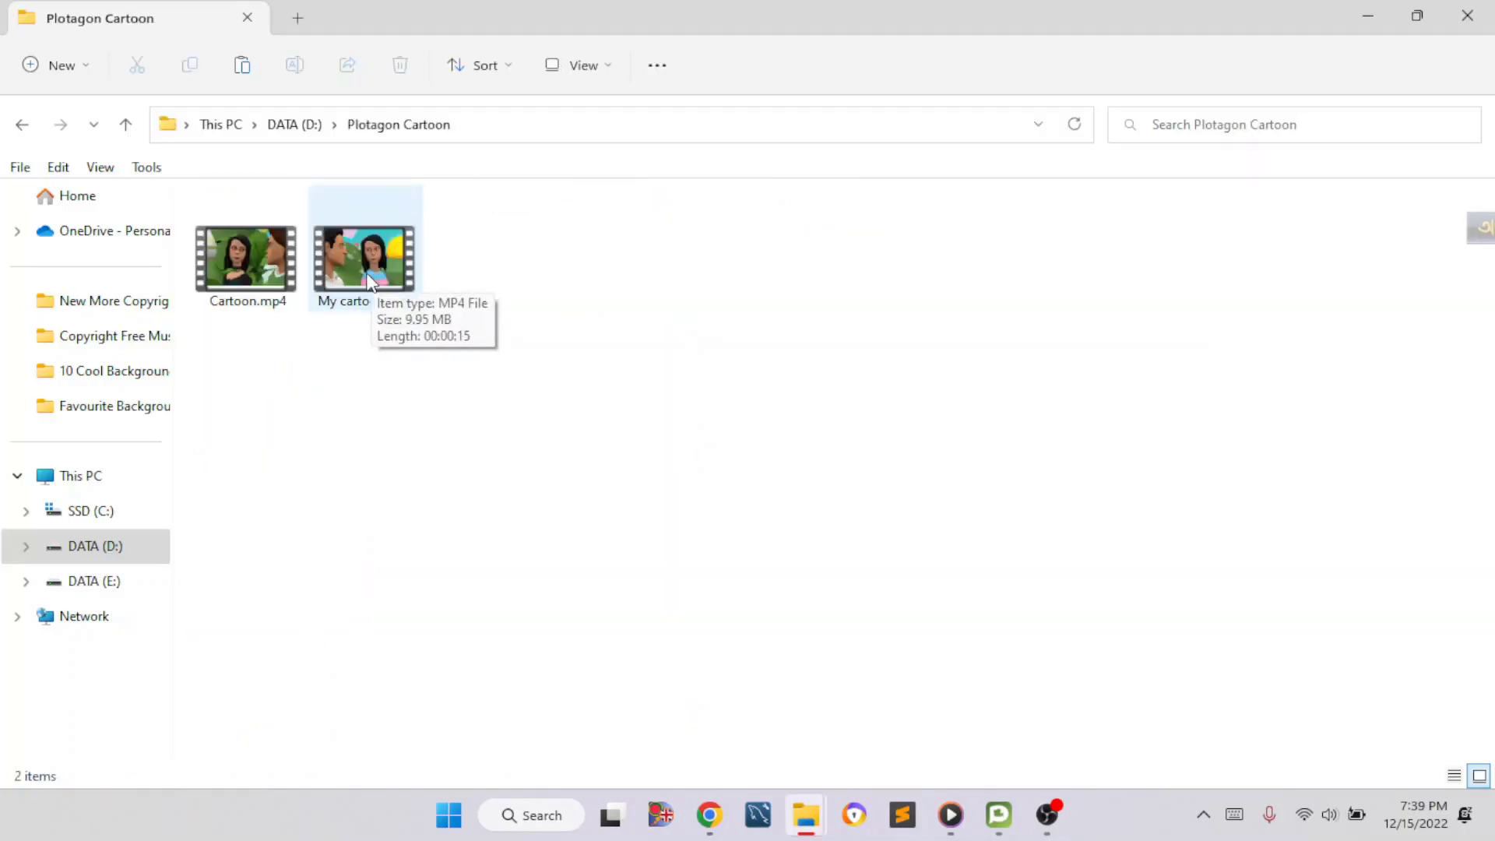
left_click(367, 275)
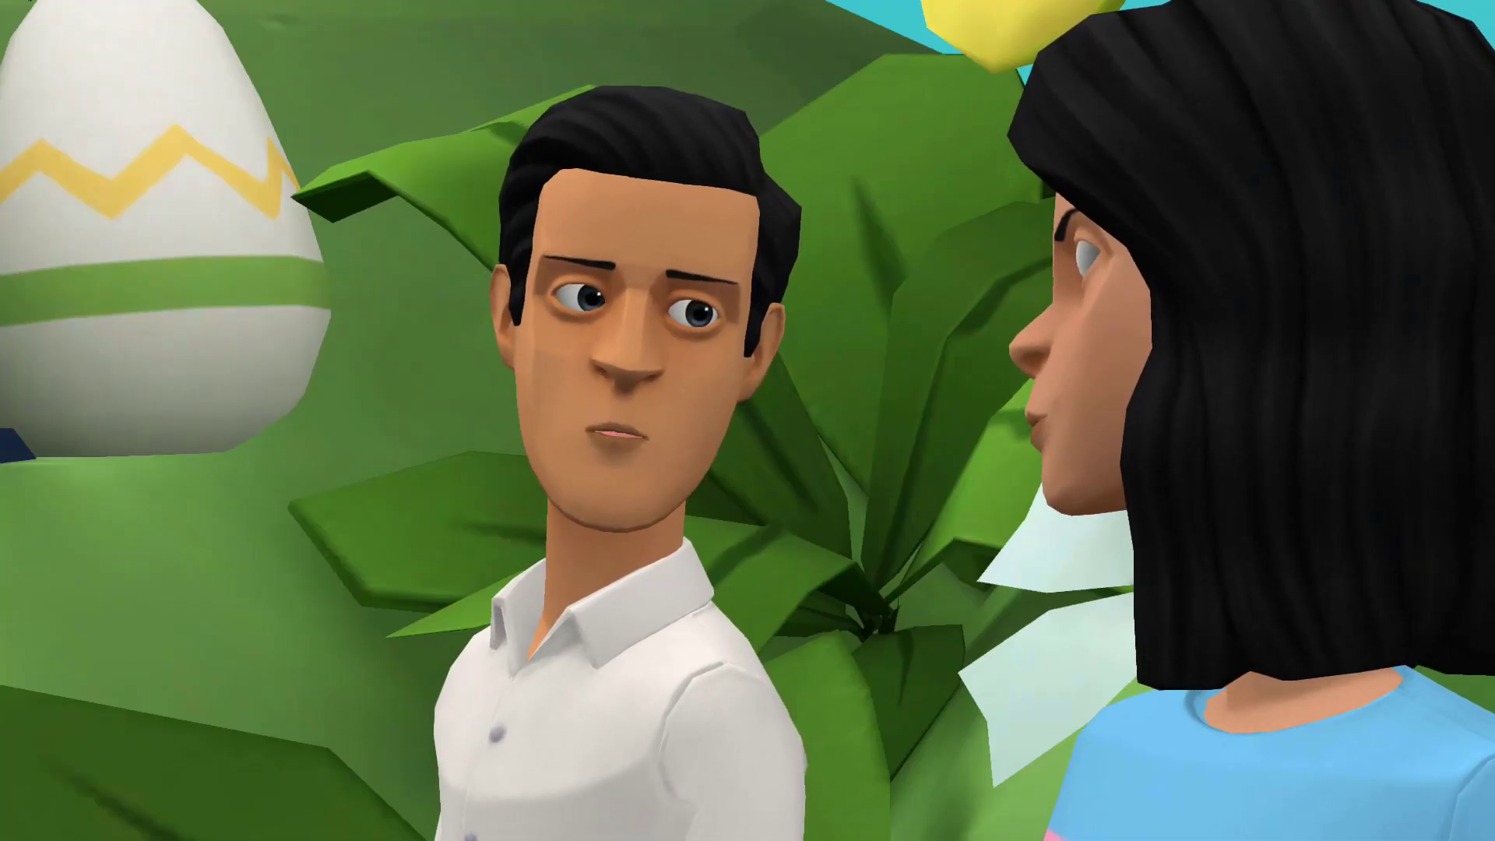
- Exit full screen and close Media Player after My cartoon finishes
key("Escape")
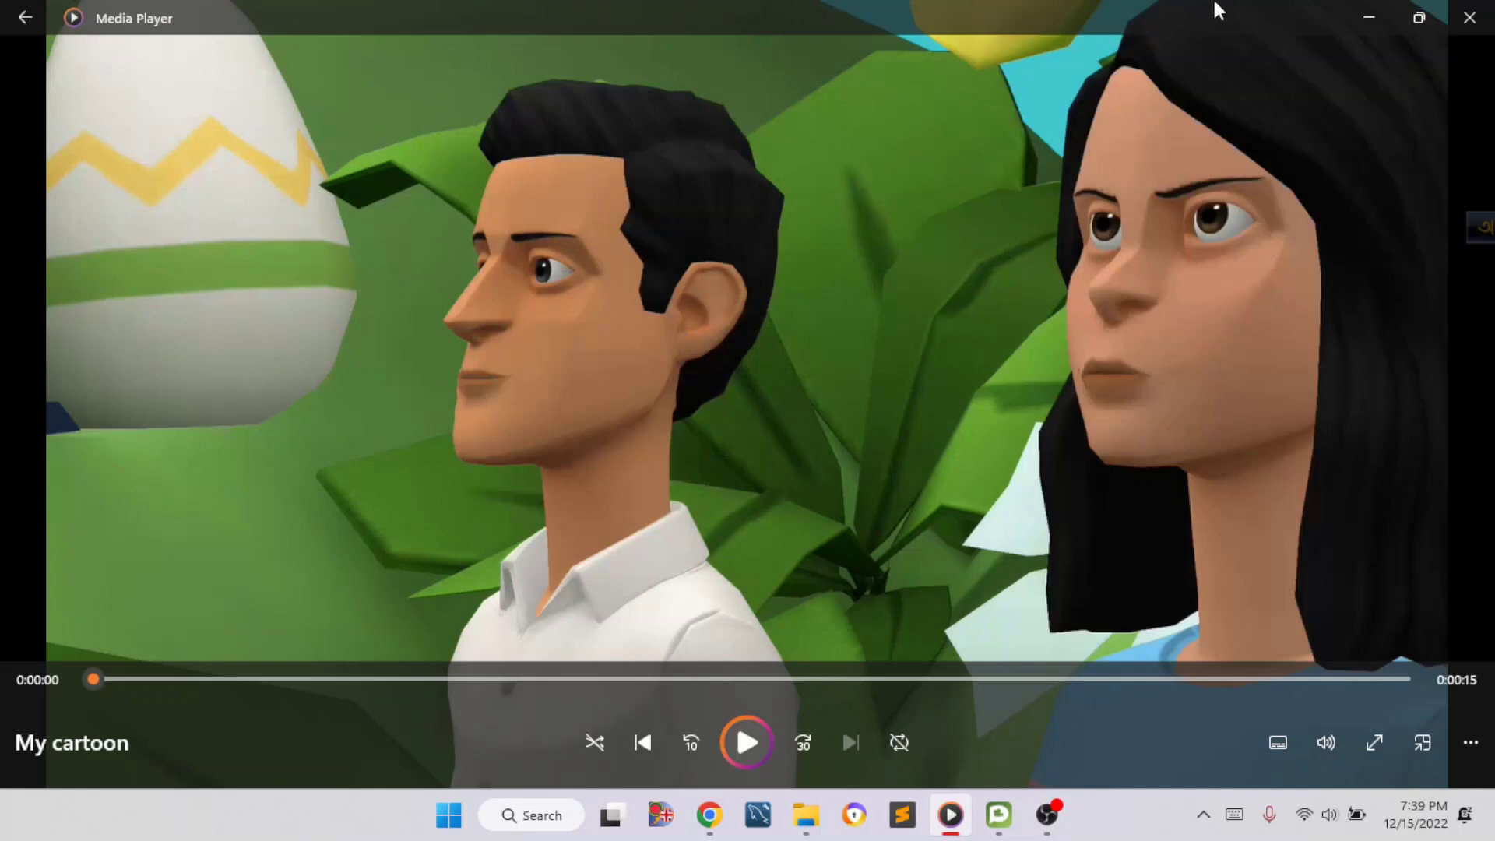
left_click(1450, 11)
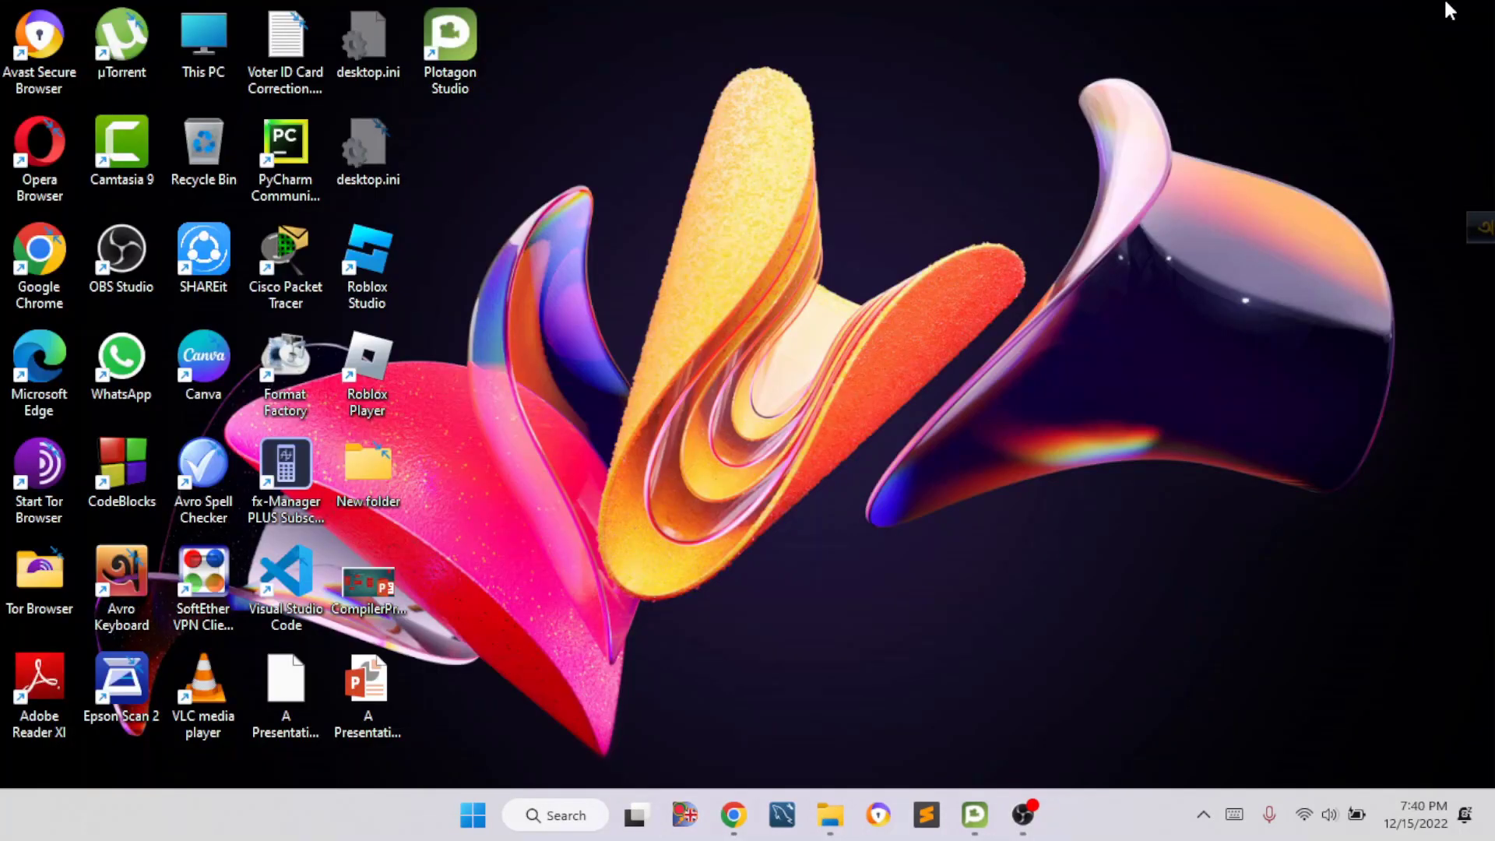